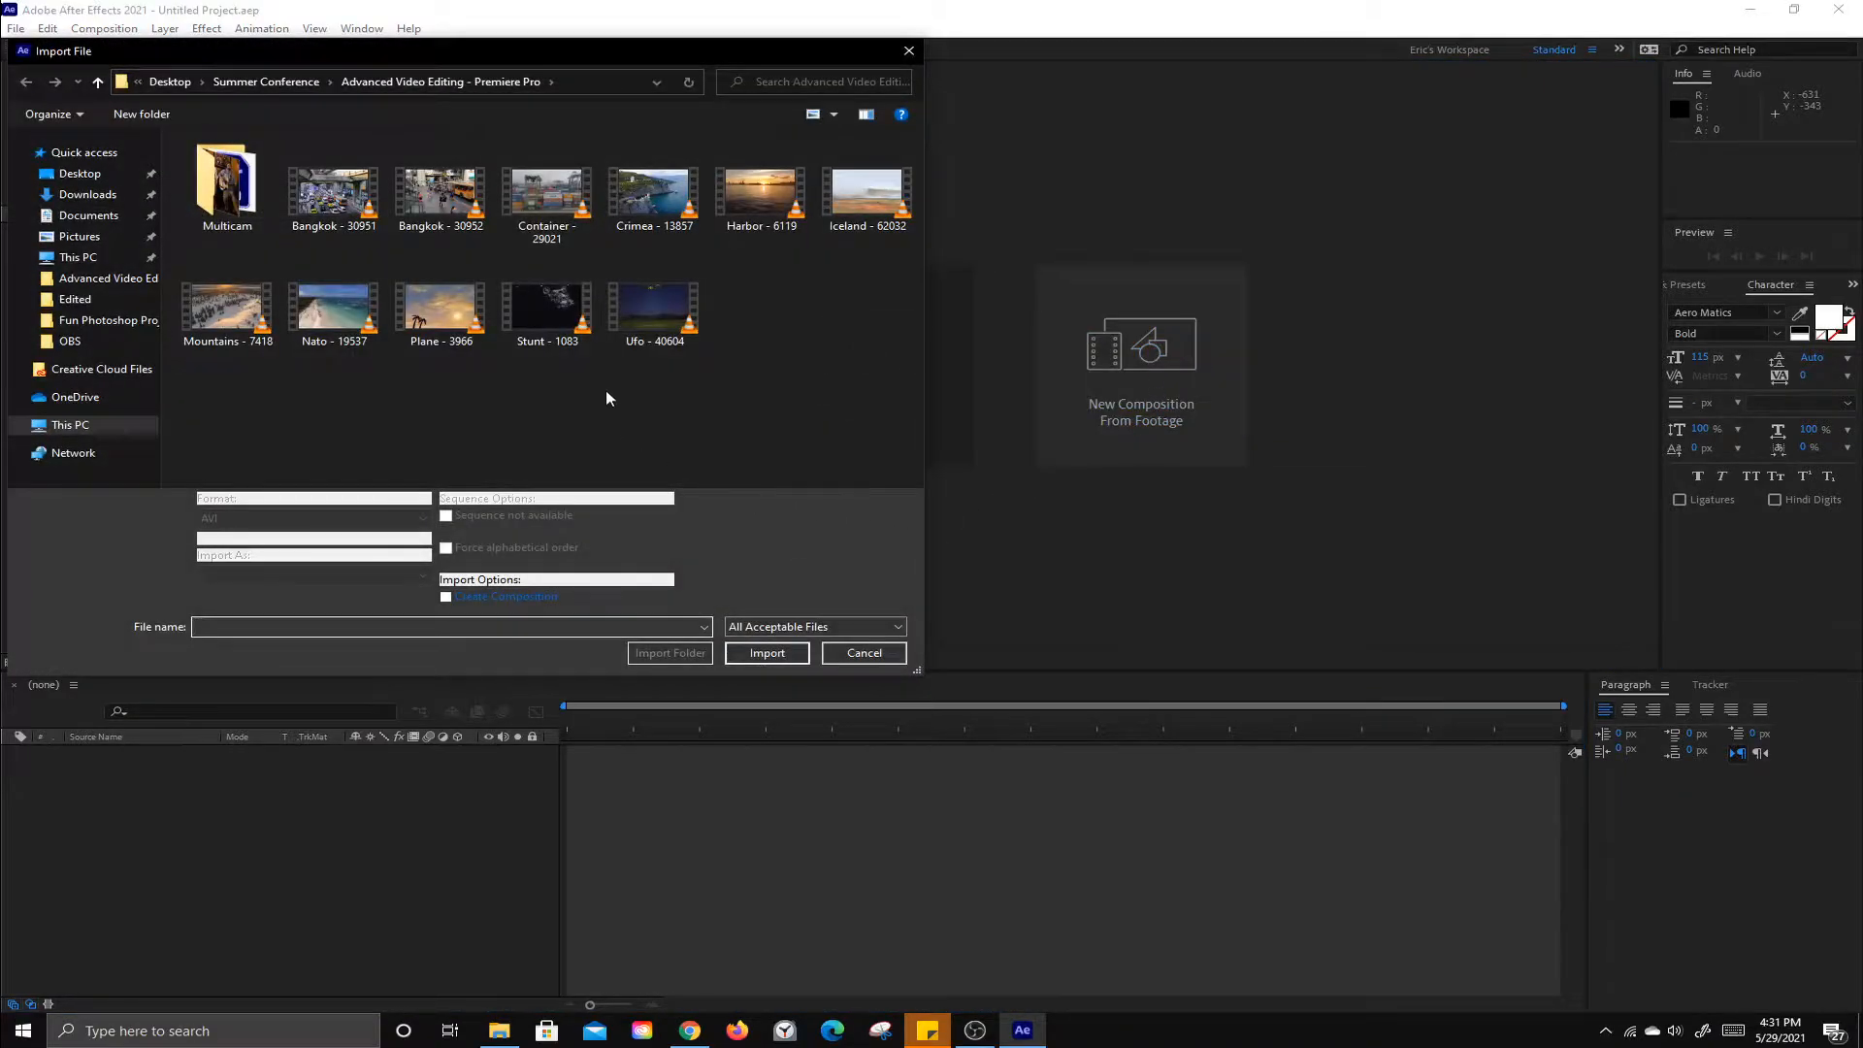
Import the Plane - 3966 clip as footage into a new composition and preview its playback.
left_click(637, 325)
left_click(464, 325)
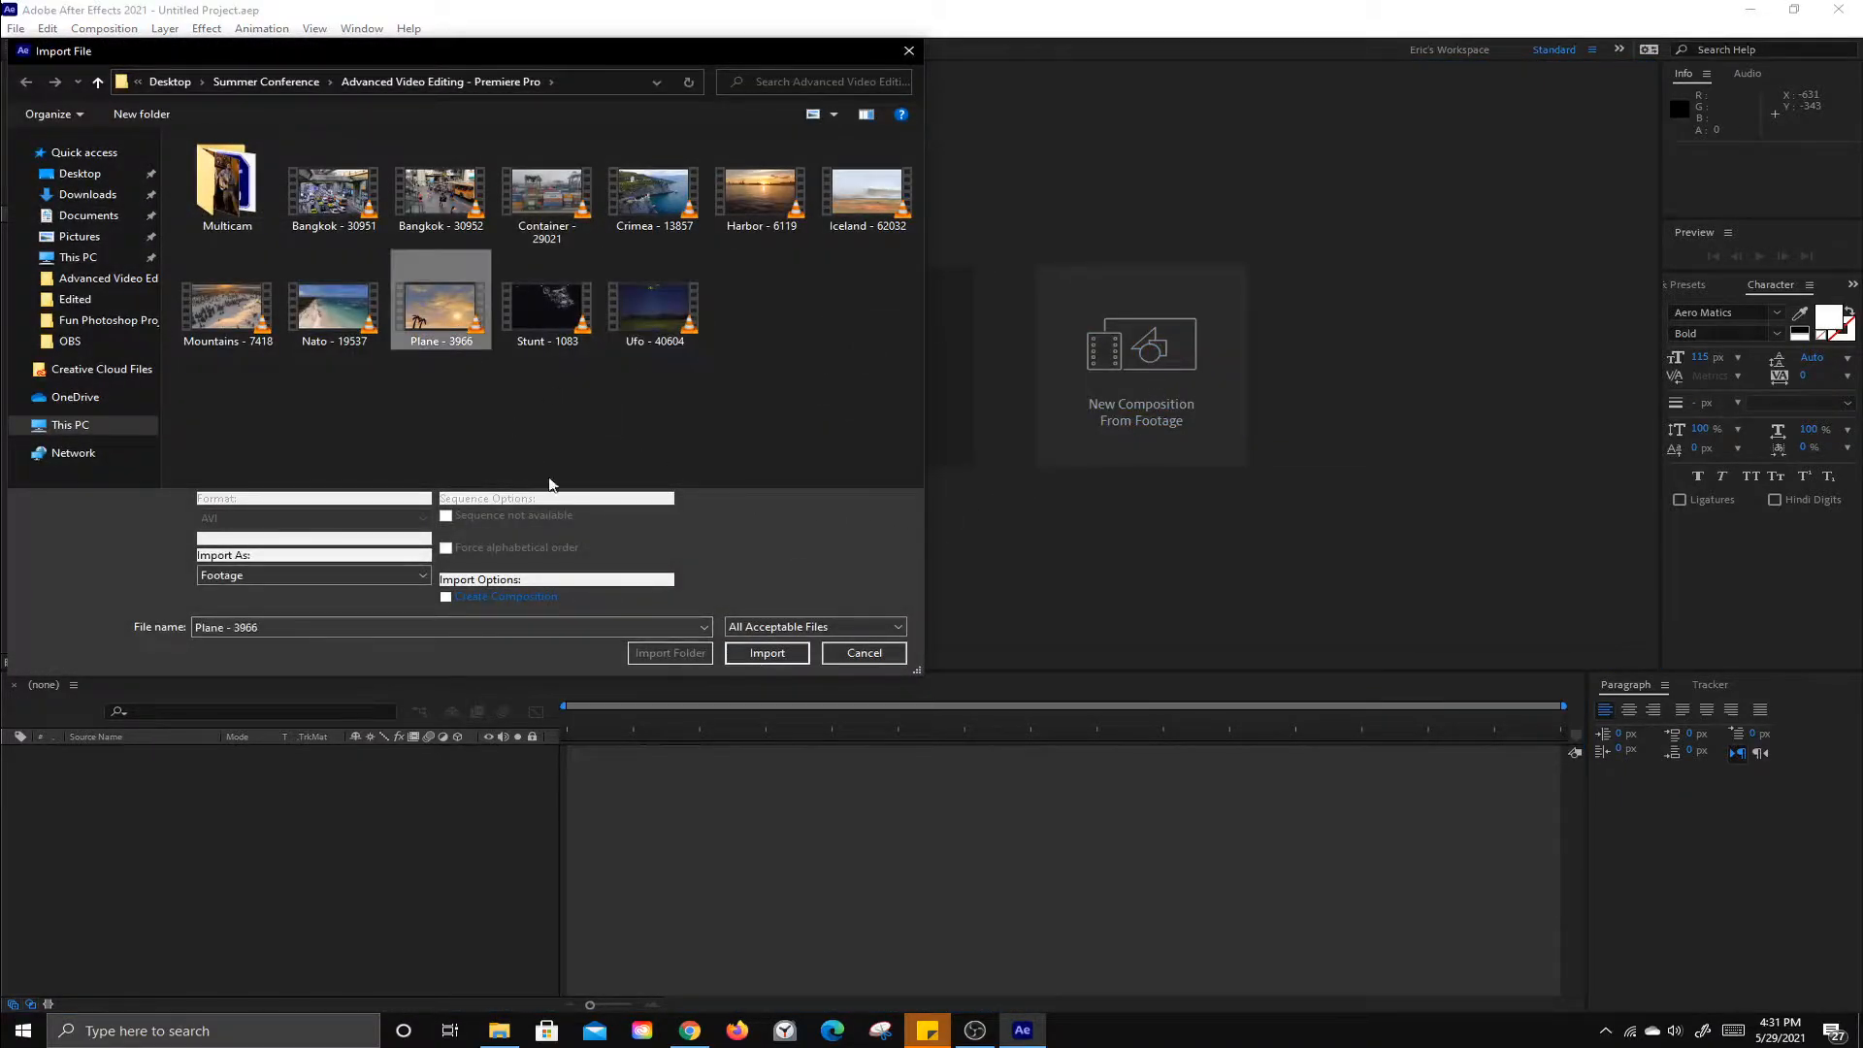
left_click(766, 652)
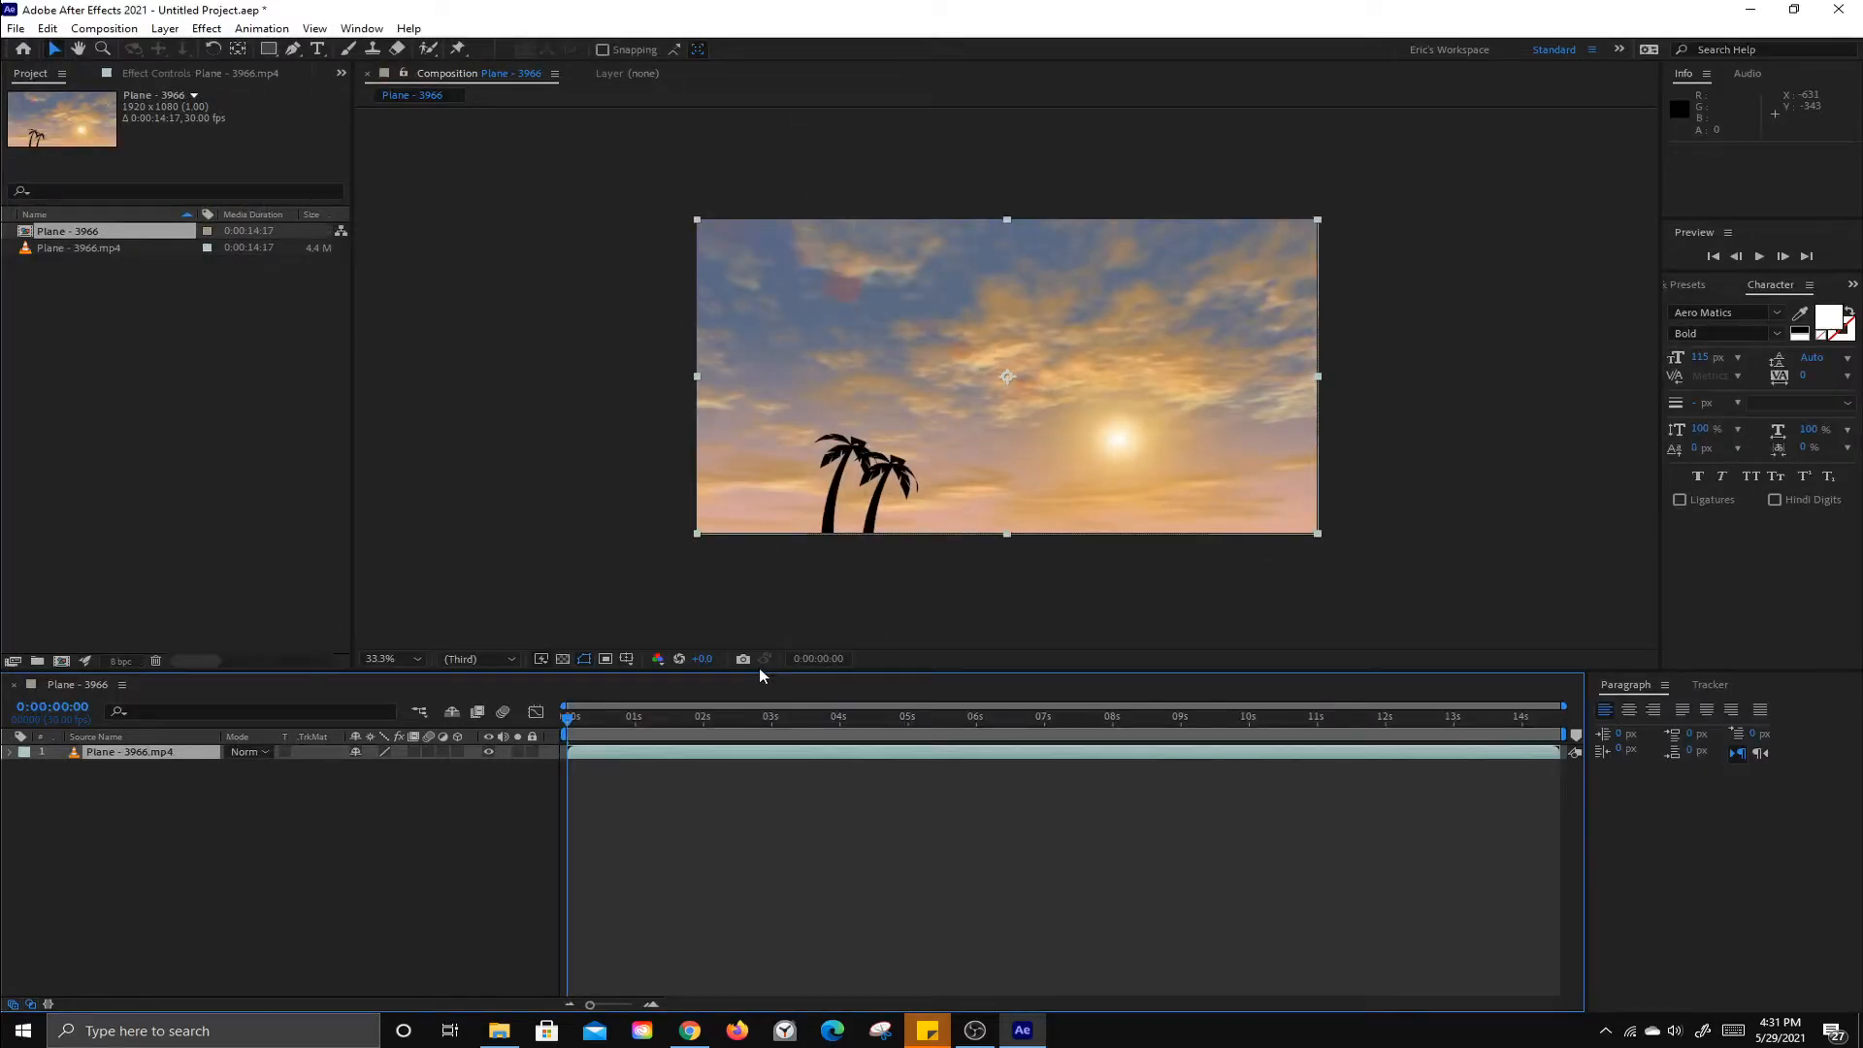
key("space")
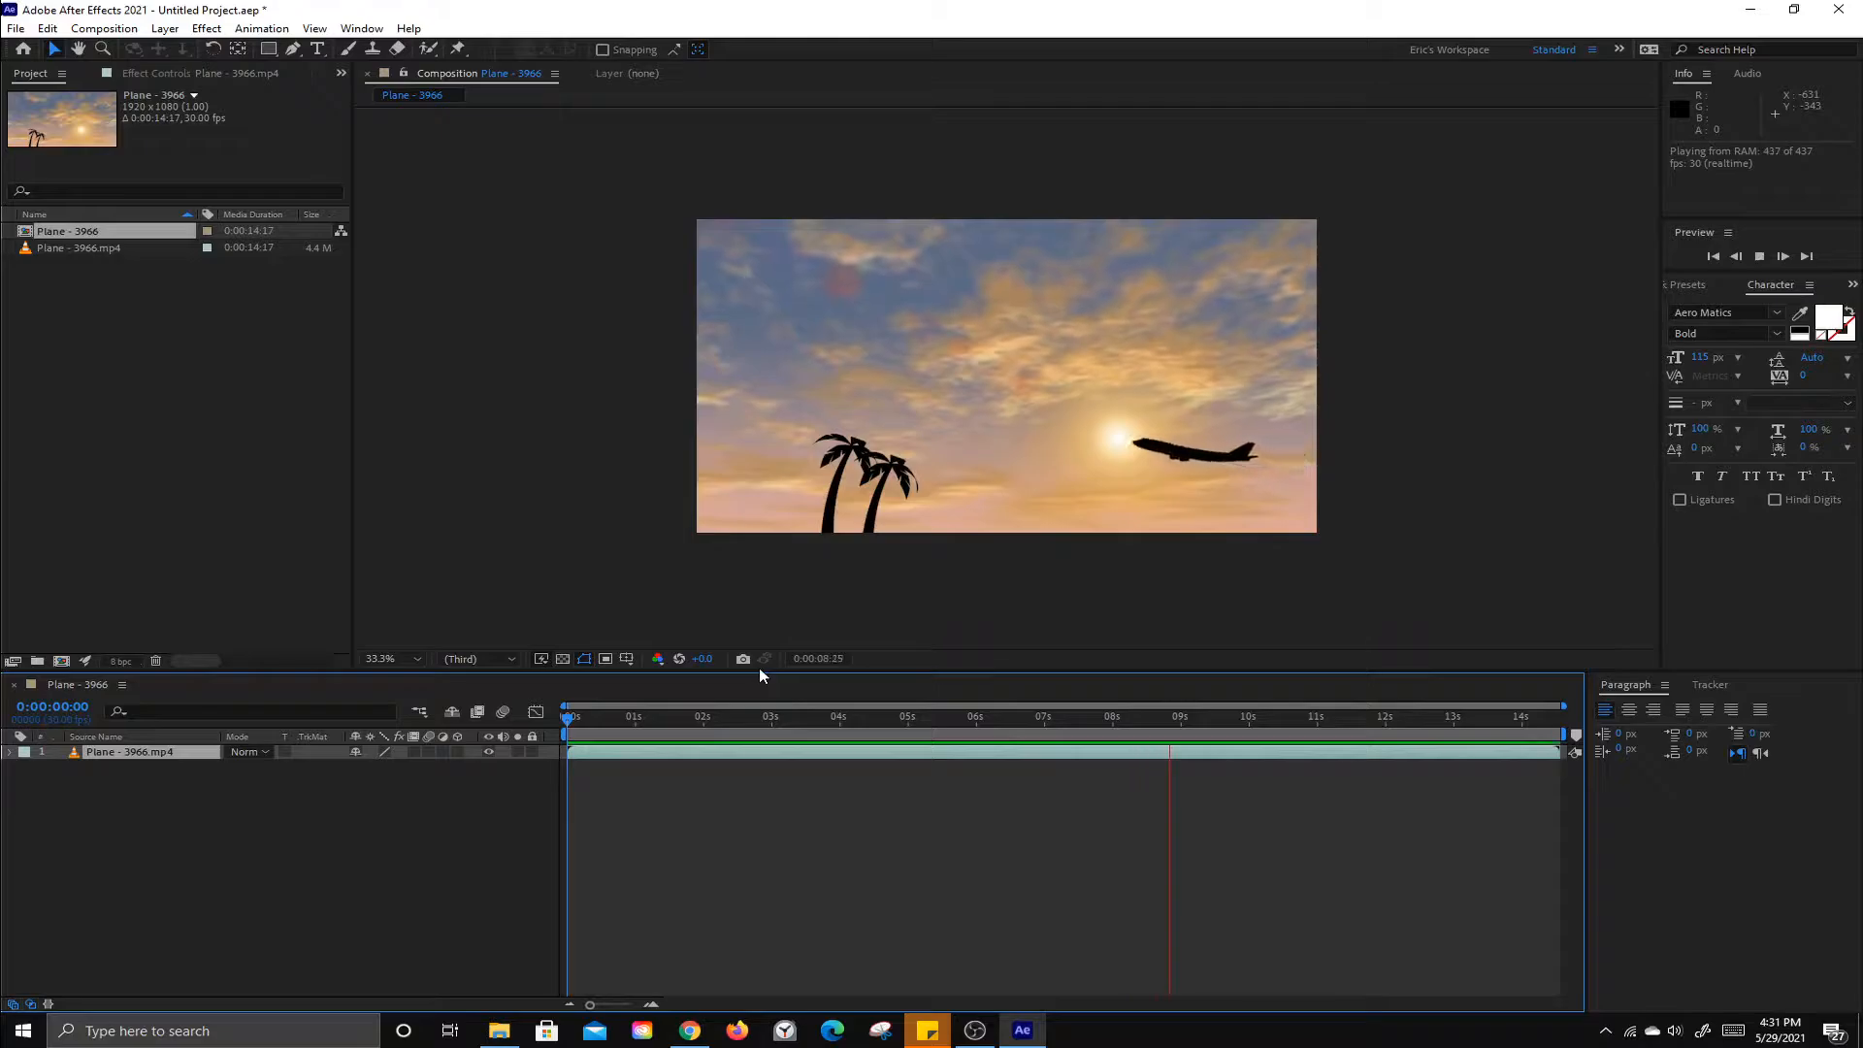
key("space")
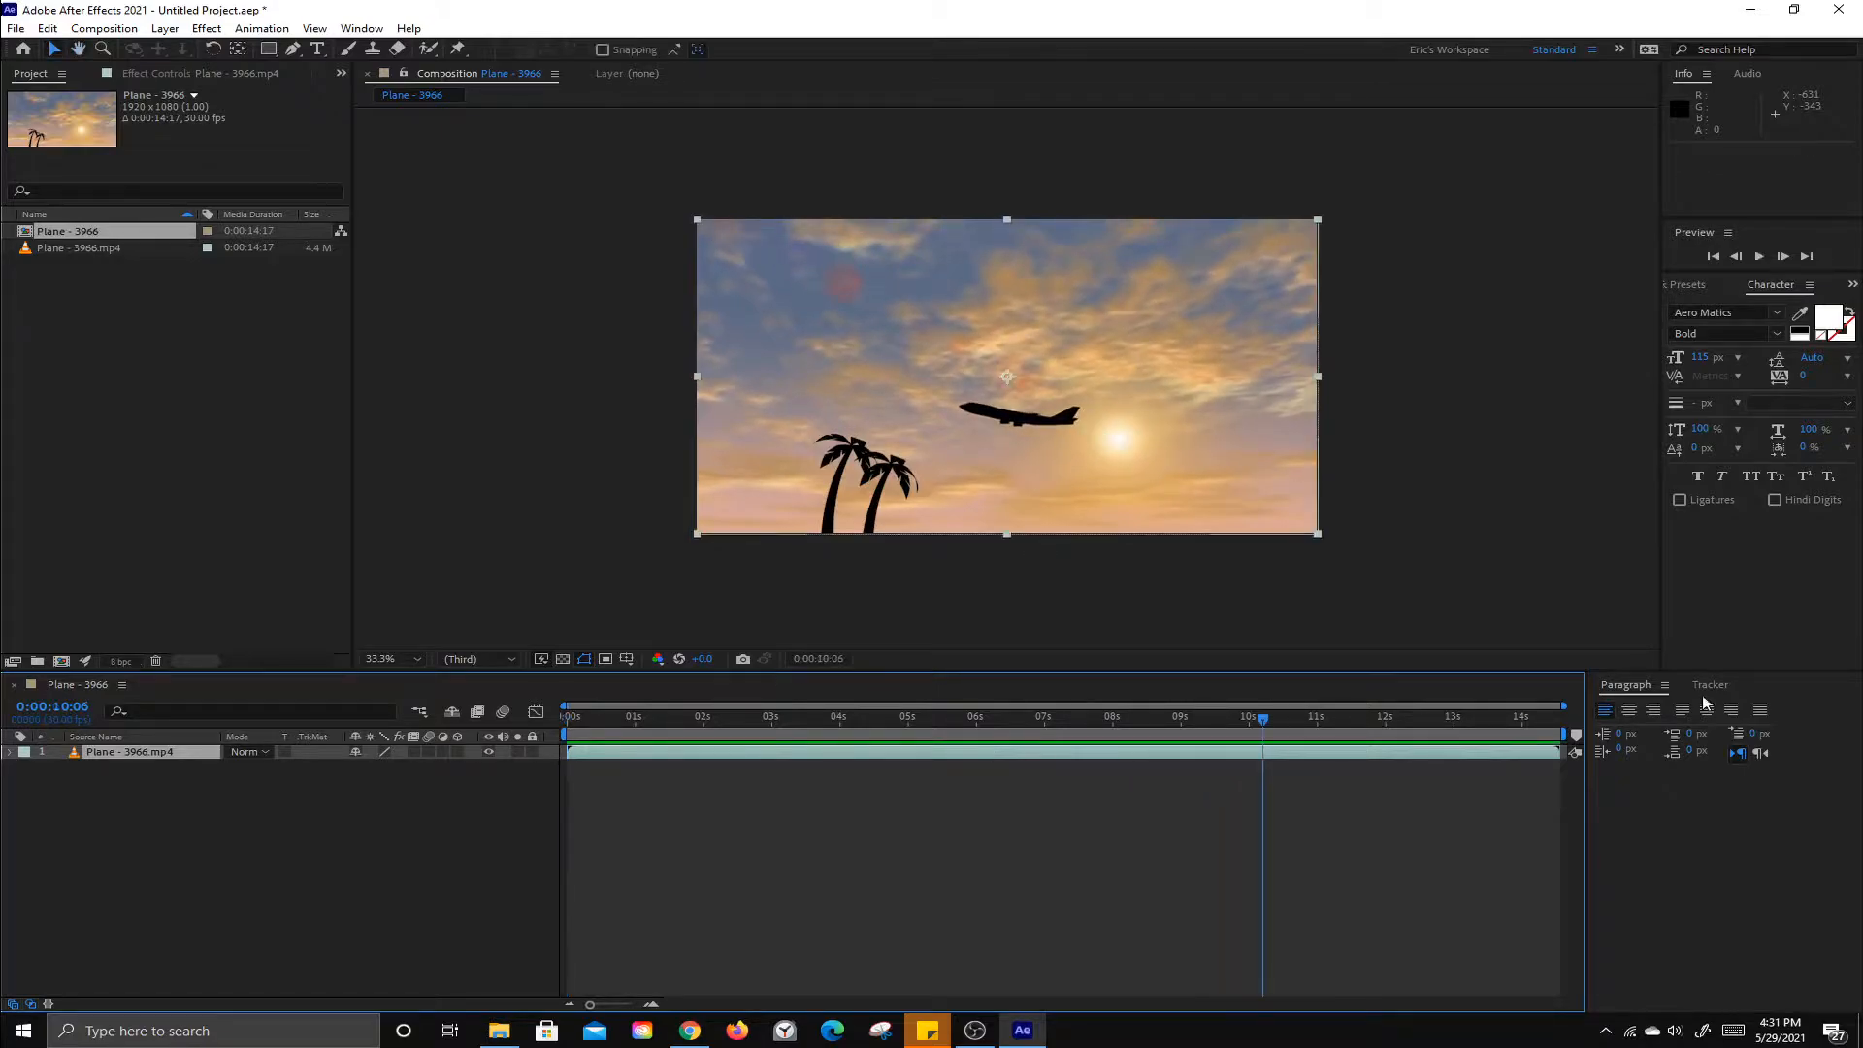
End the work area at 0:00:06:04, where the plane reaches the frame's edge, and trim the composition to it.
left_click_drag(1263, 719, 985, 720)
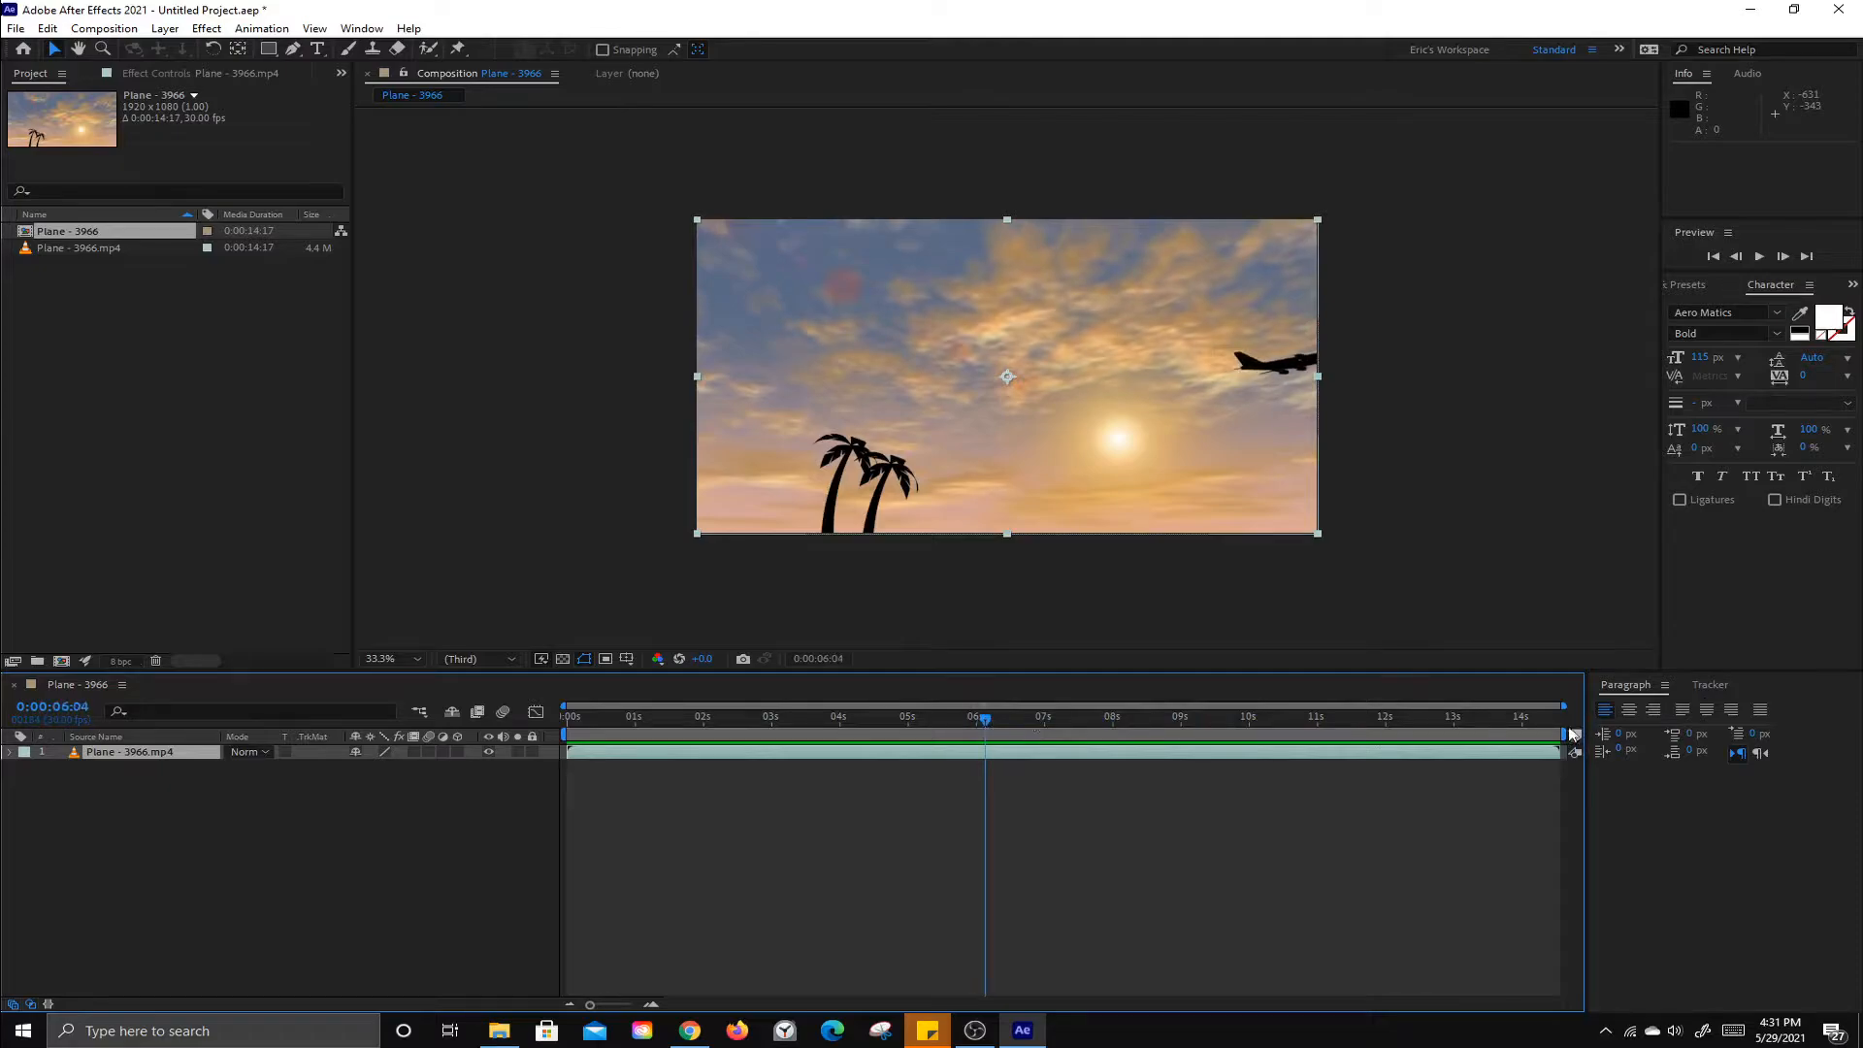
left_click_drag(1528, 734, 987, 738)
right_click(936, 736)
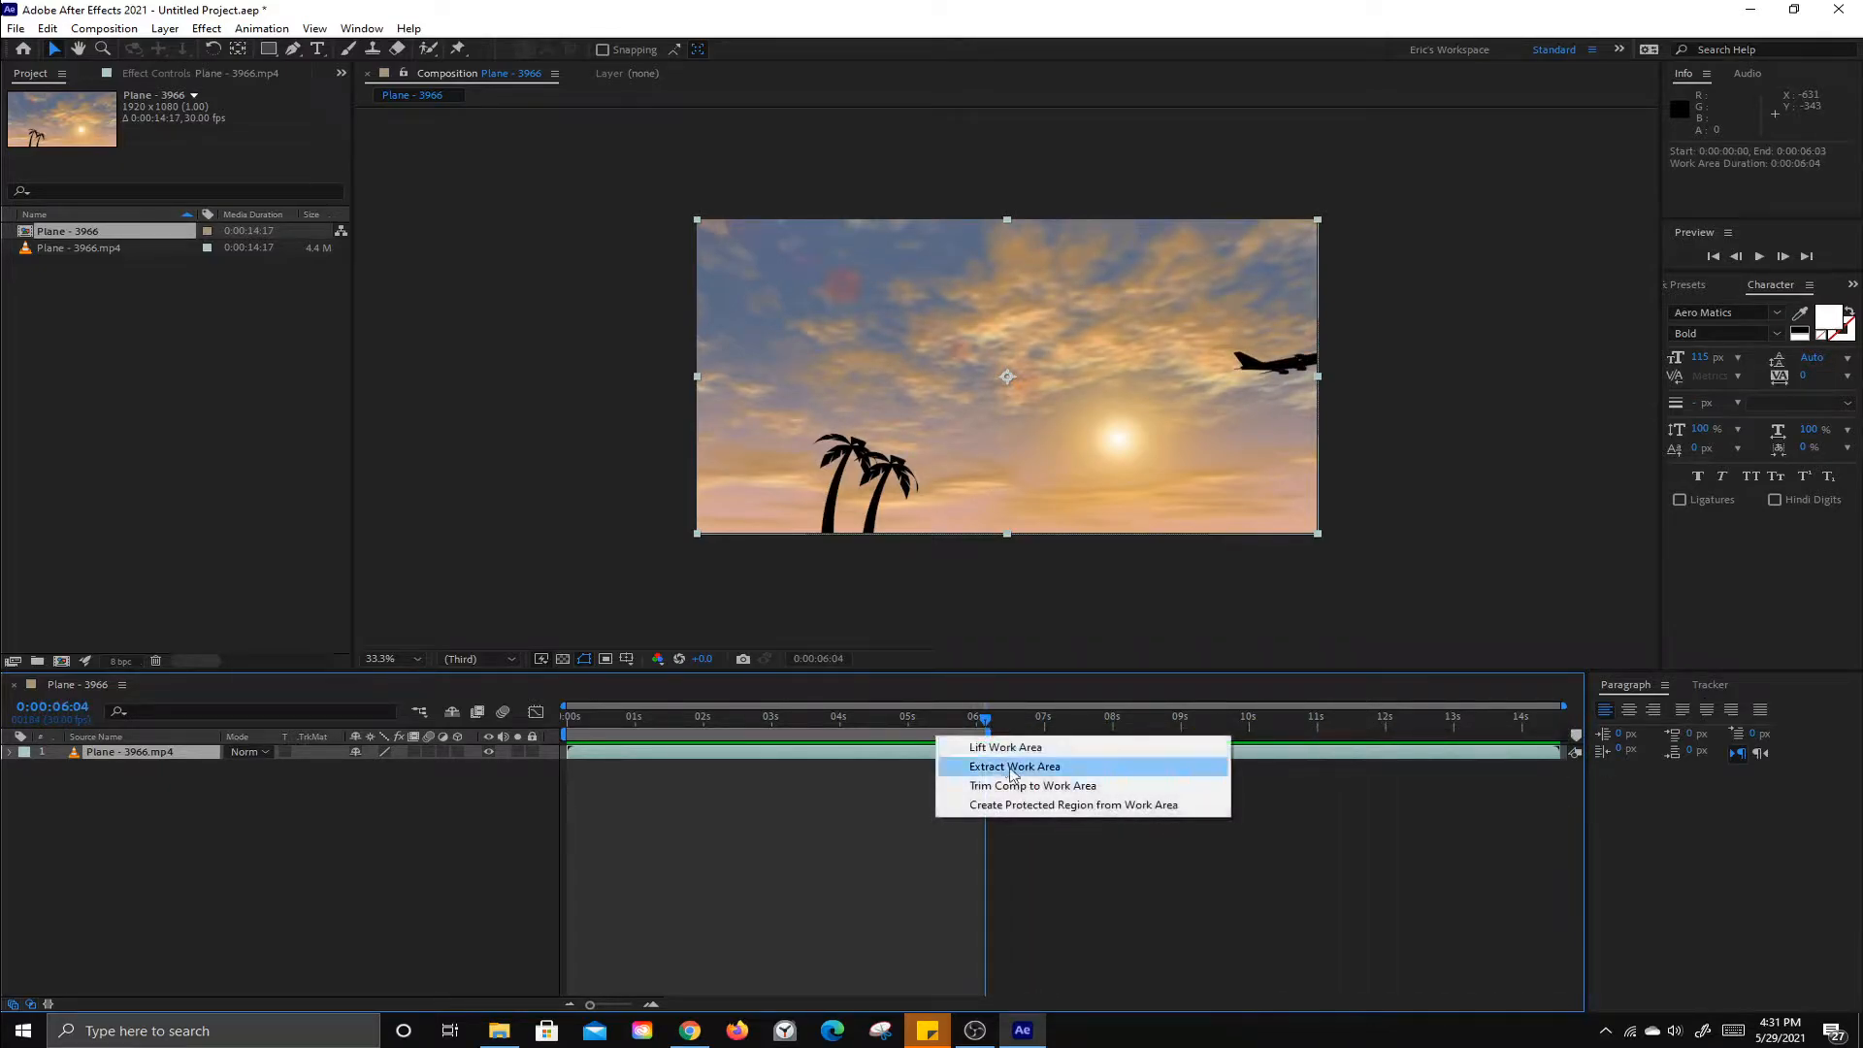
left_click(1017, 785)
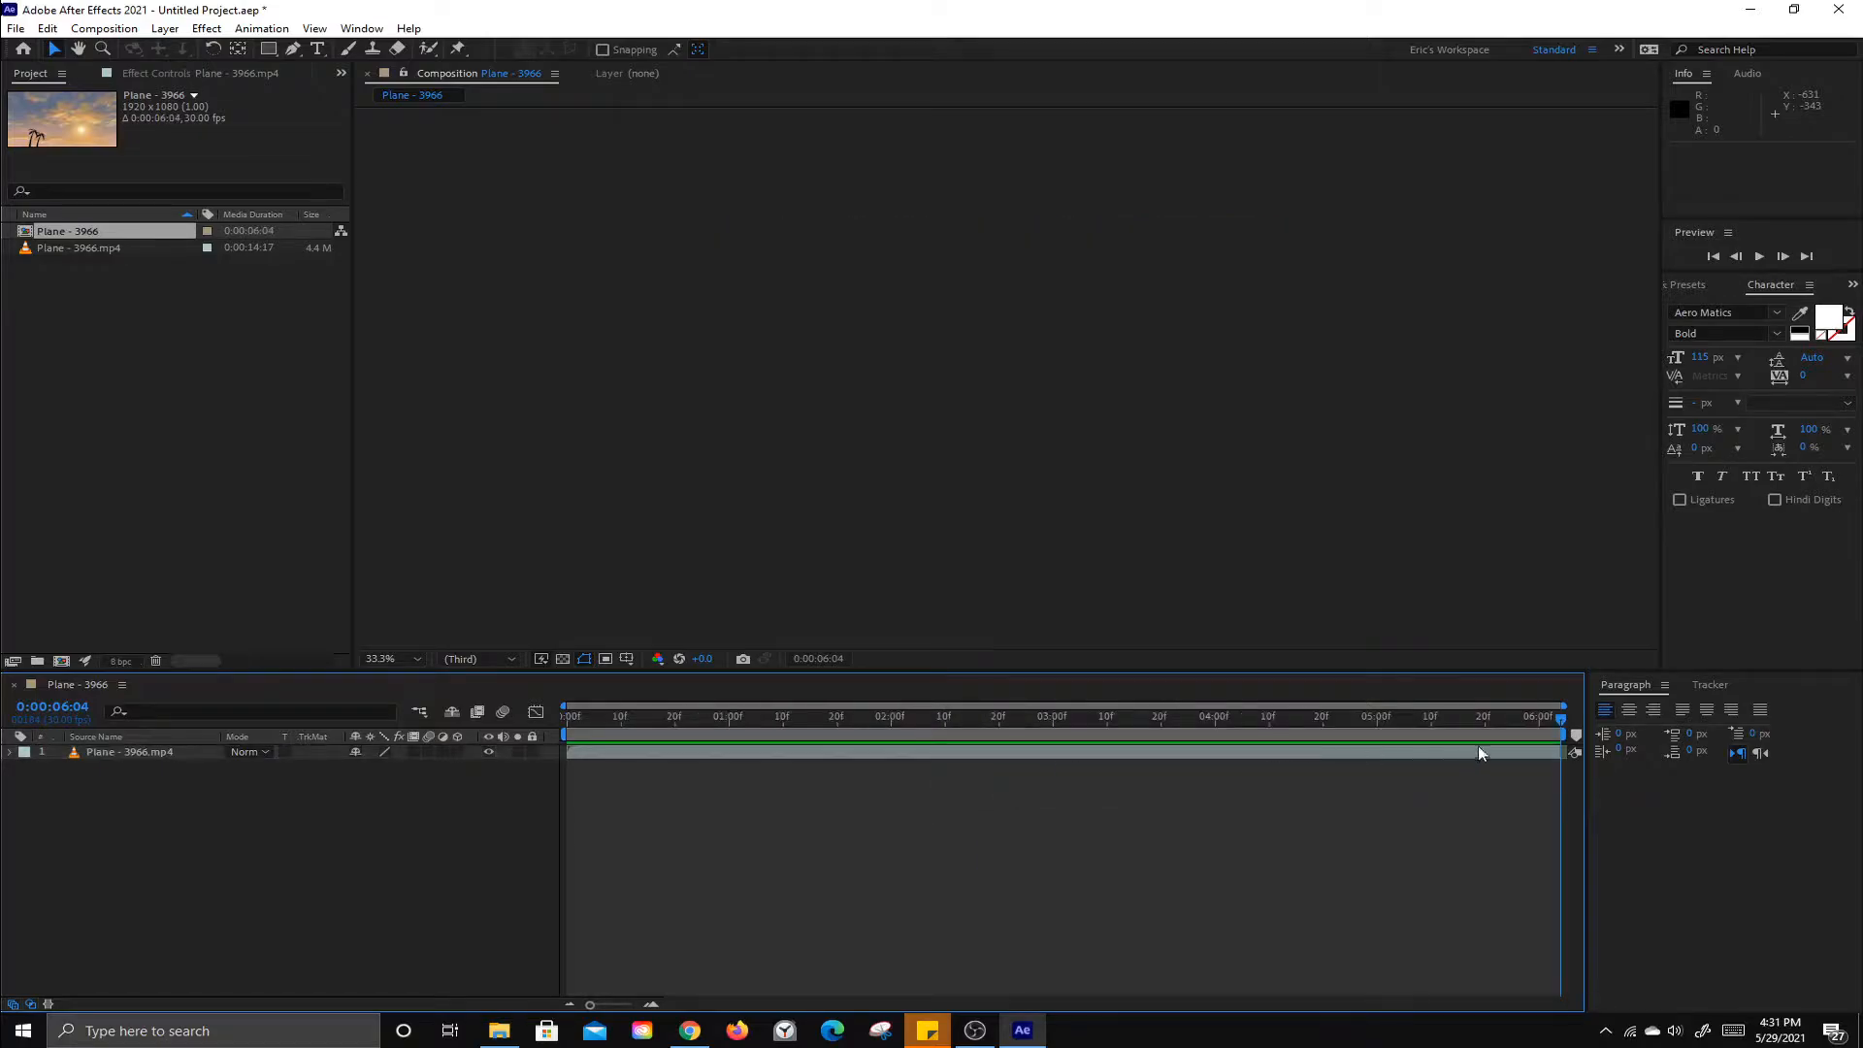
Start the work area at about 0:00:03:07, with the plane beside the palm trees, and trim the composition to it.
left_click_drag(1555, 712, 1085, 711)
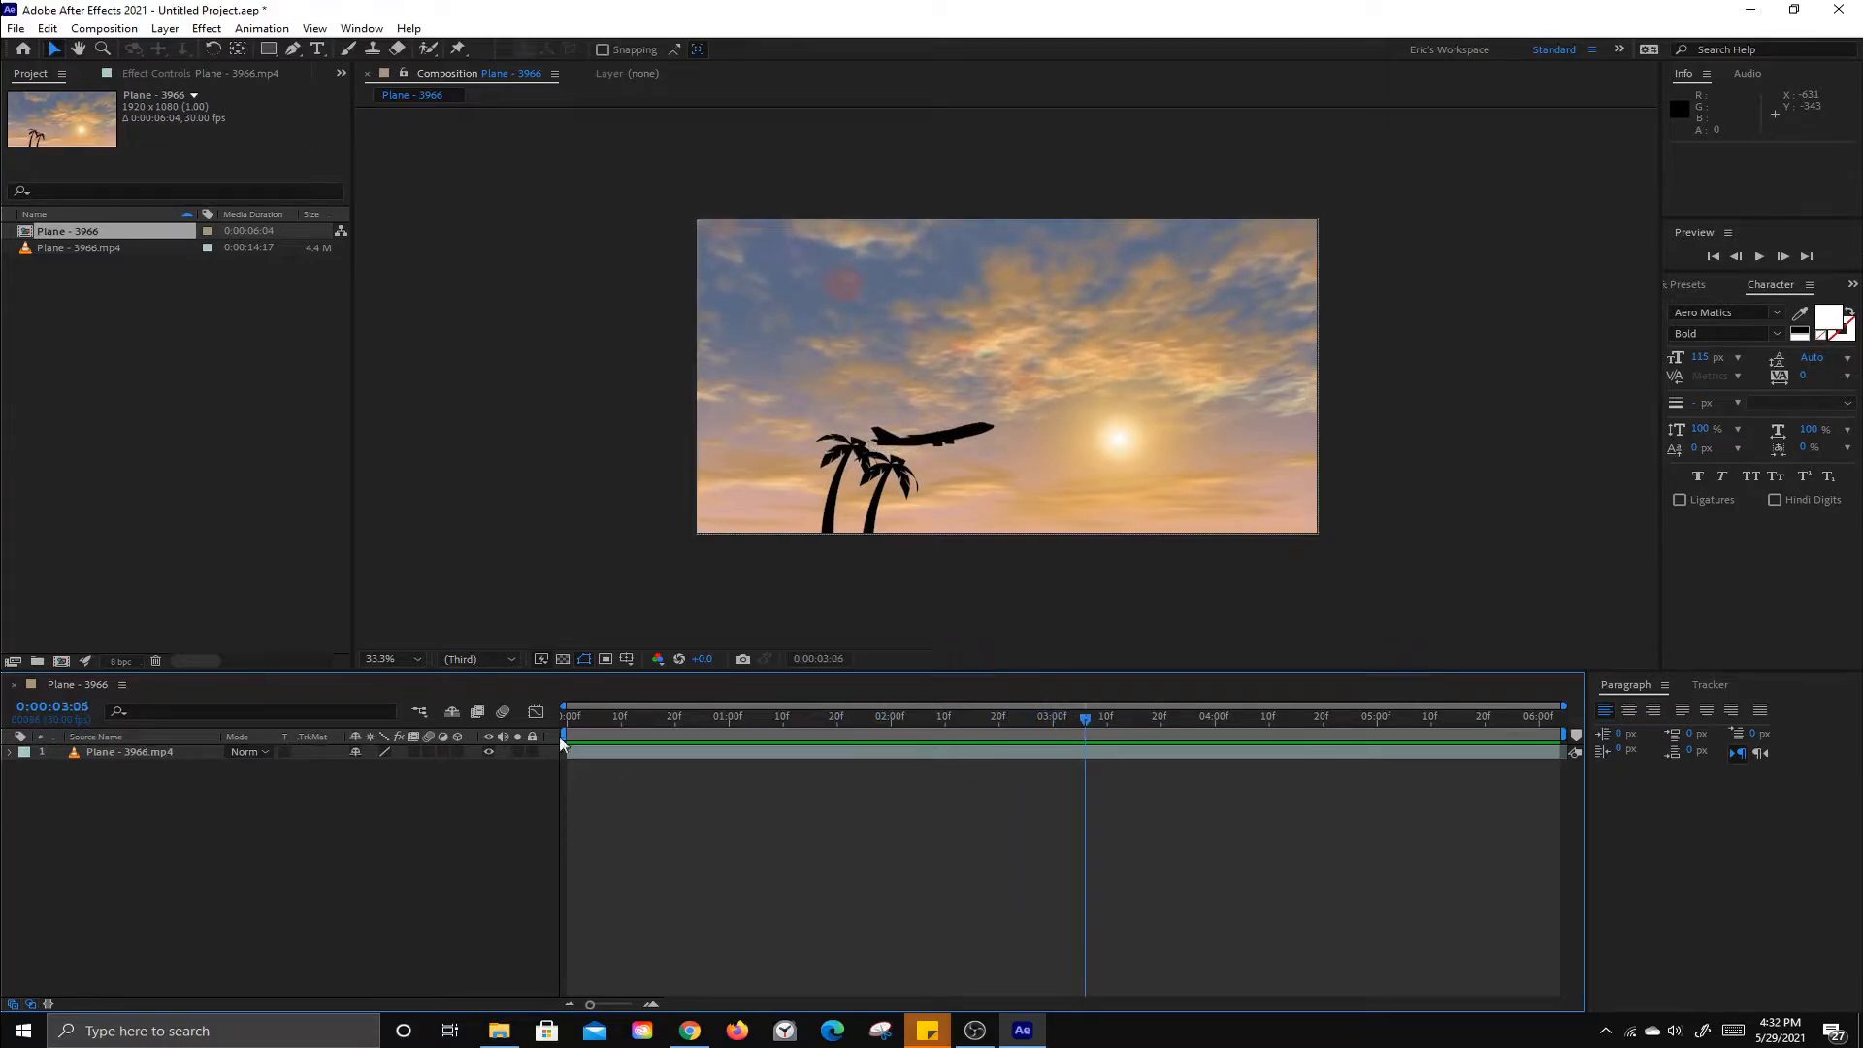
left_click_drag(556, 737, 1088, 737)
right_click(1140, 739)
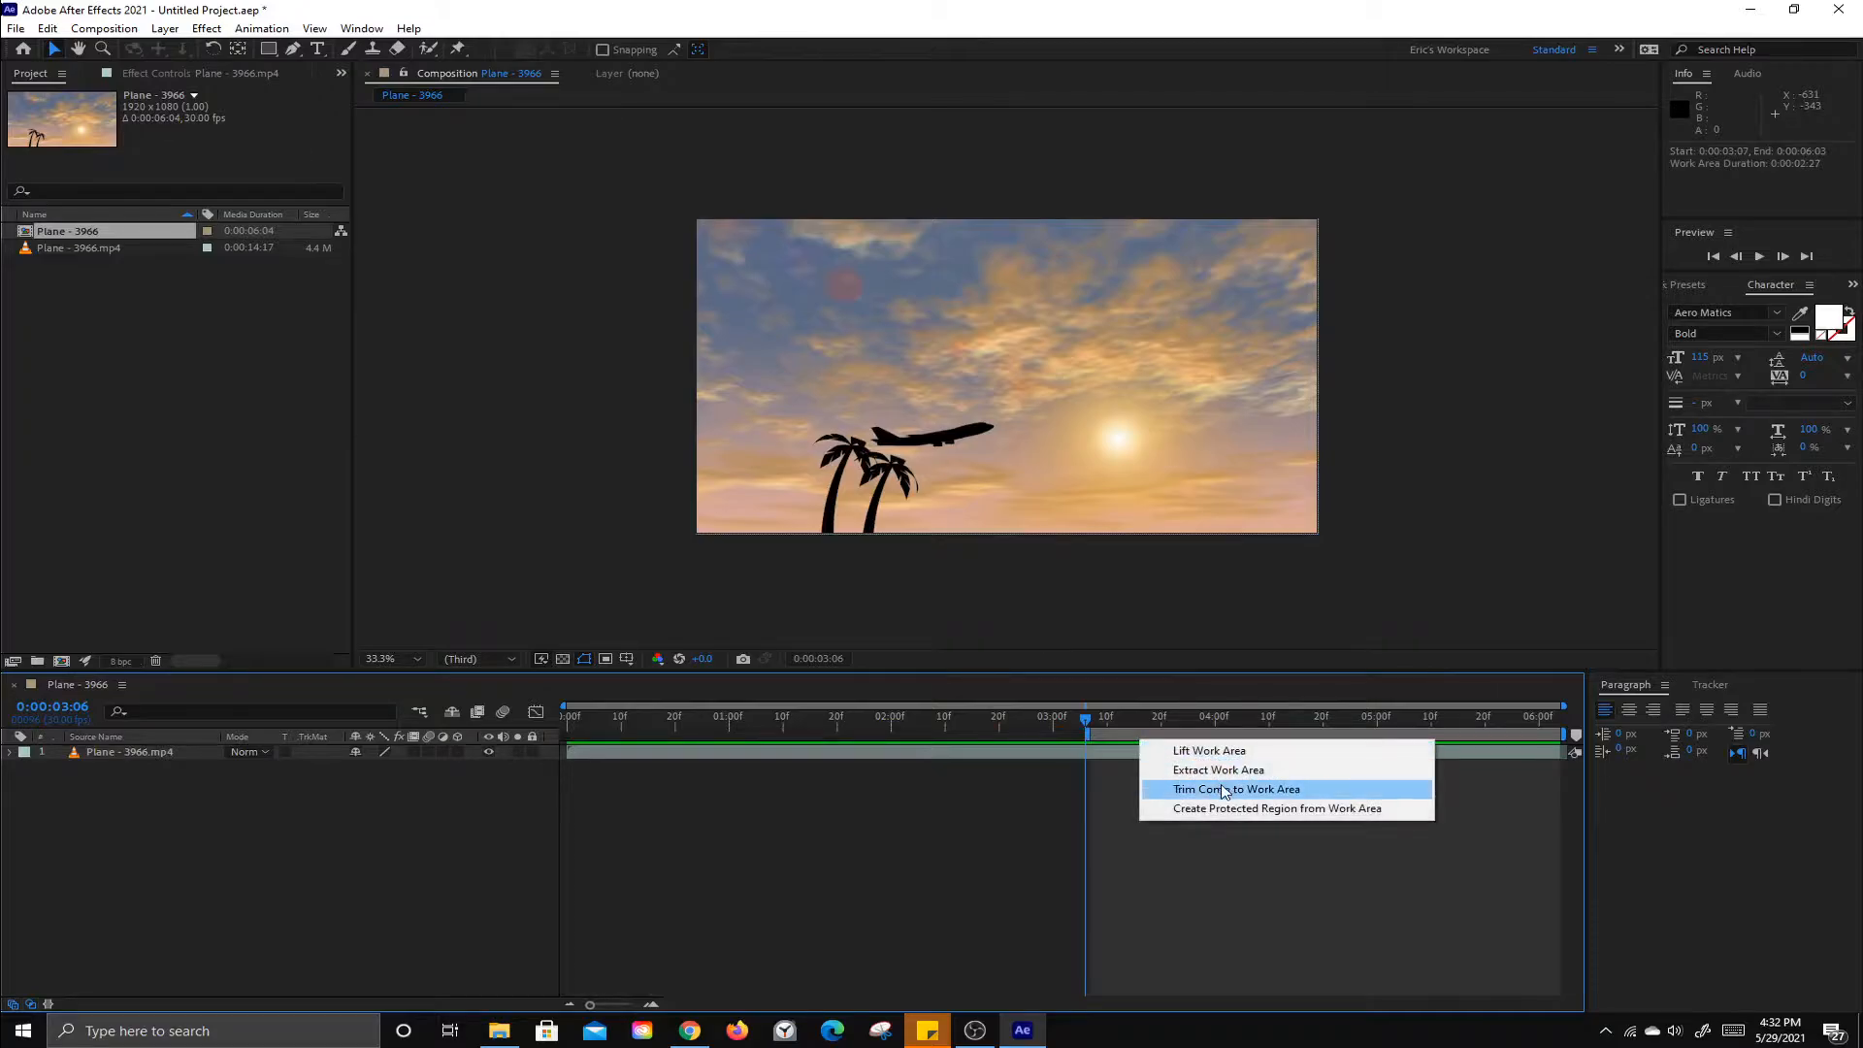
left_click(1224, 788)
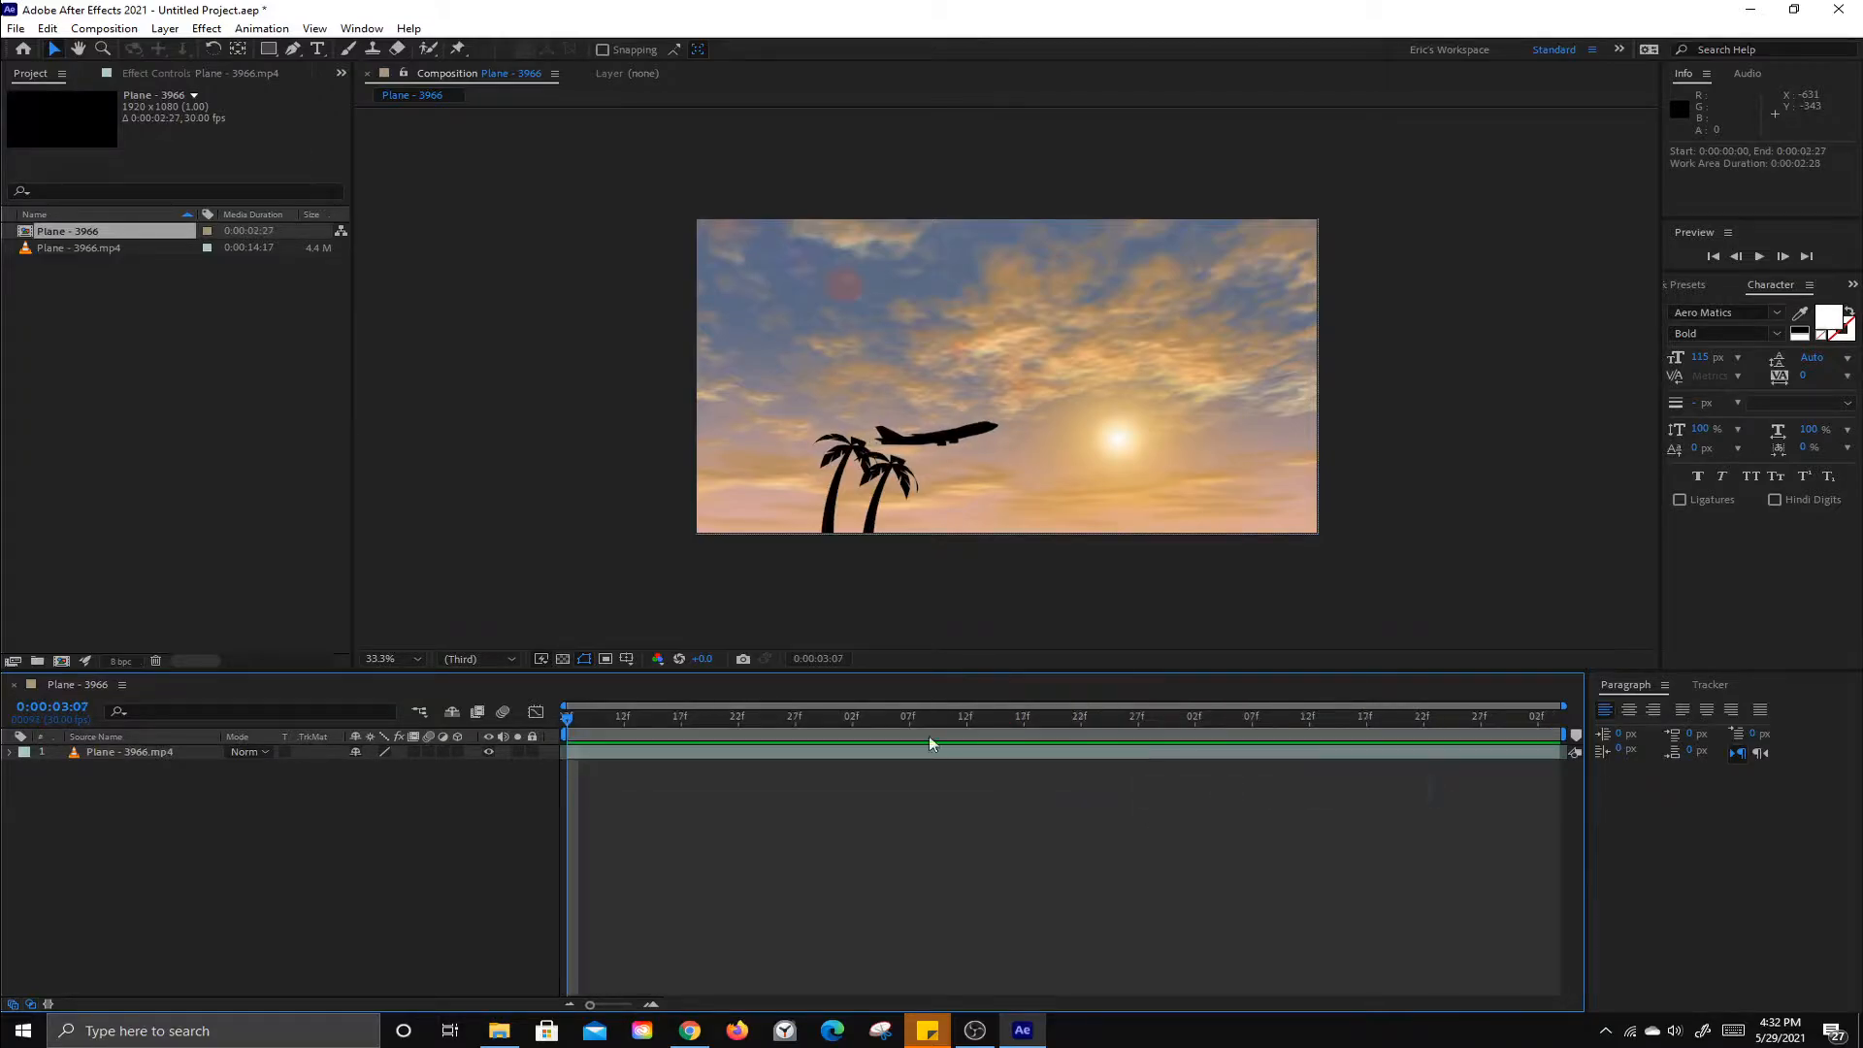
Add a "Vacation" text layer above the plane and palm trees at the start of the composition.
mouse_move(562, 722)
left_mouse_down()
mouse_move(1421, 723)
mouse_move(556, 739)
left_mouse_up()
left_click(319, 50)
left_click(808, 353)
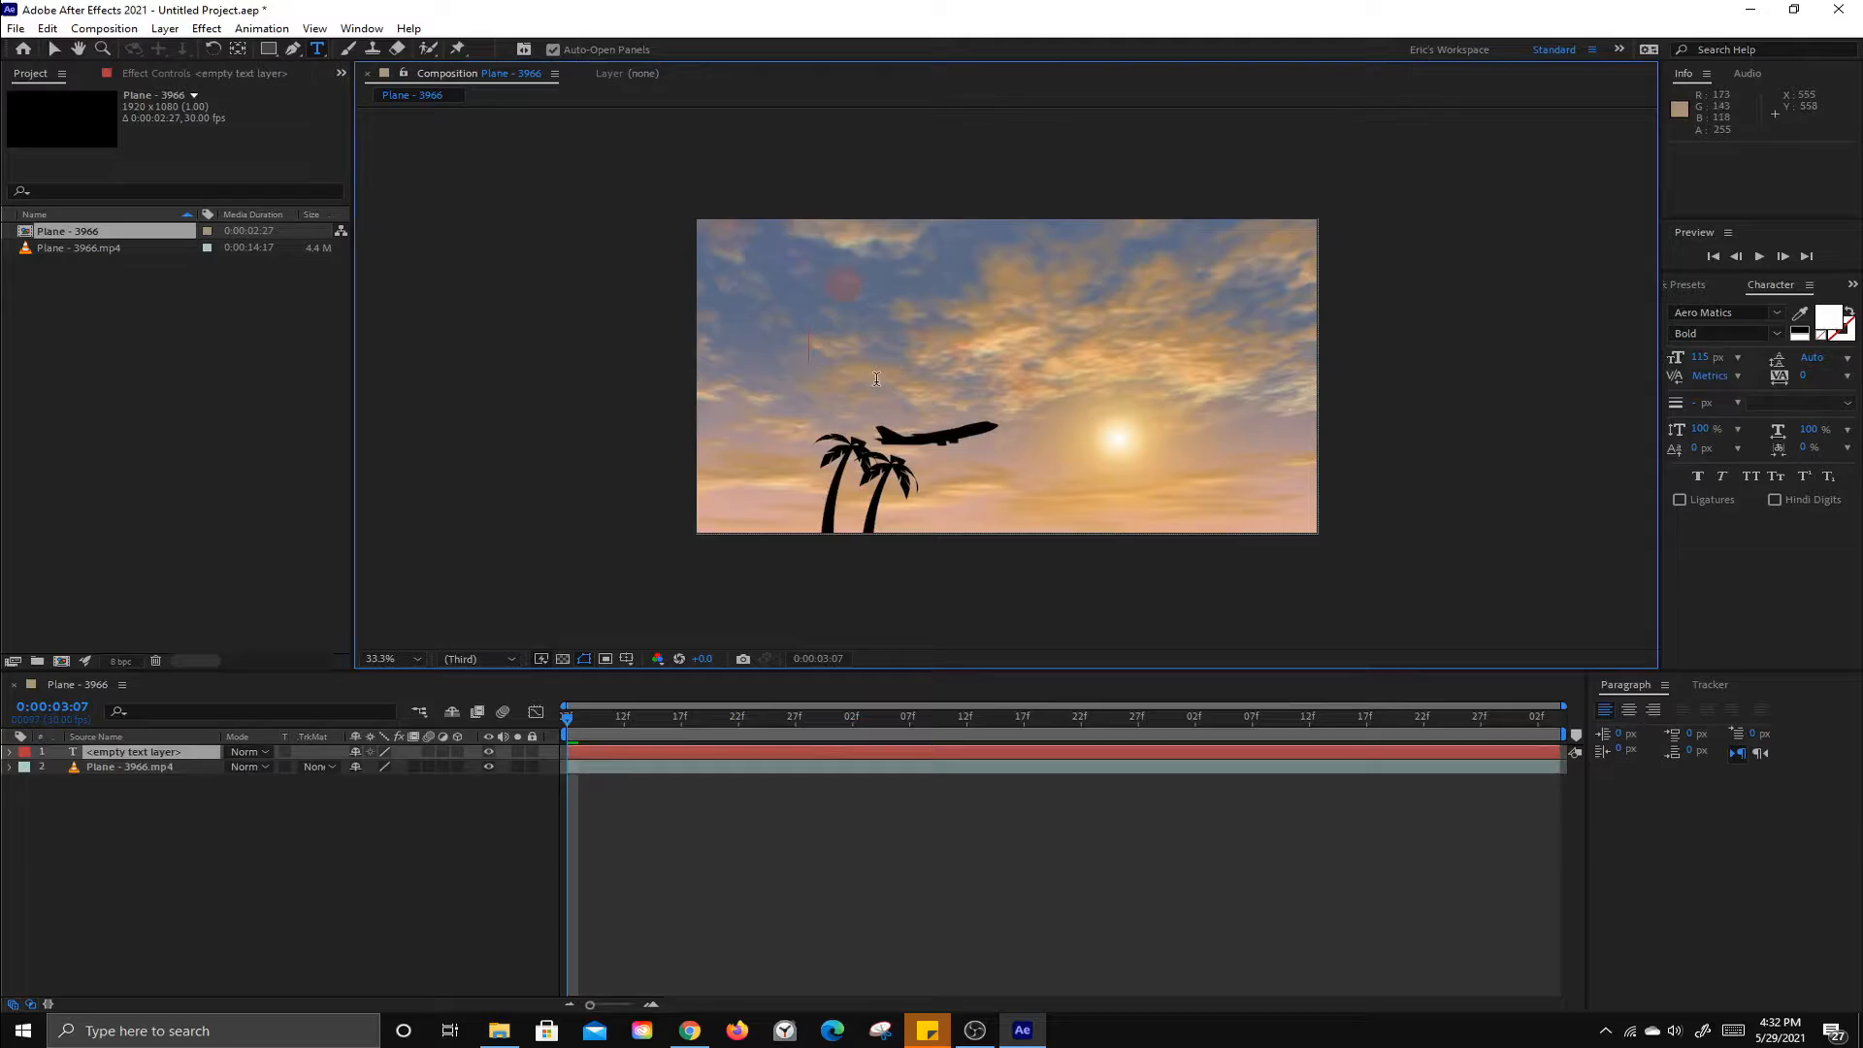
type("Vacation")
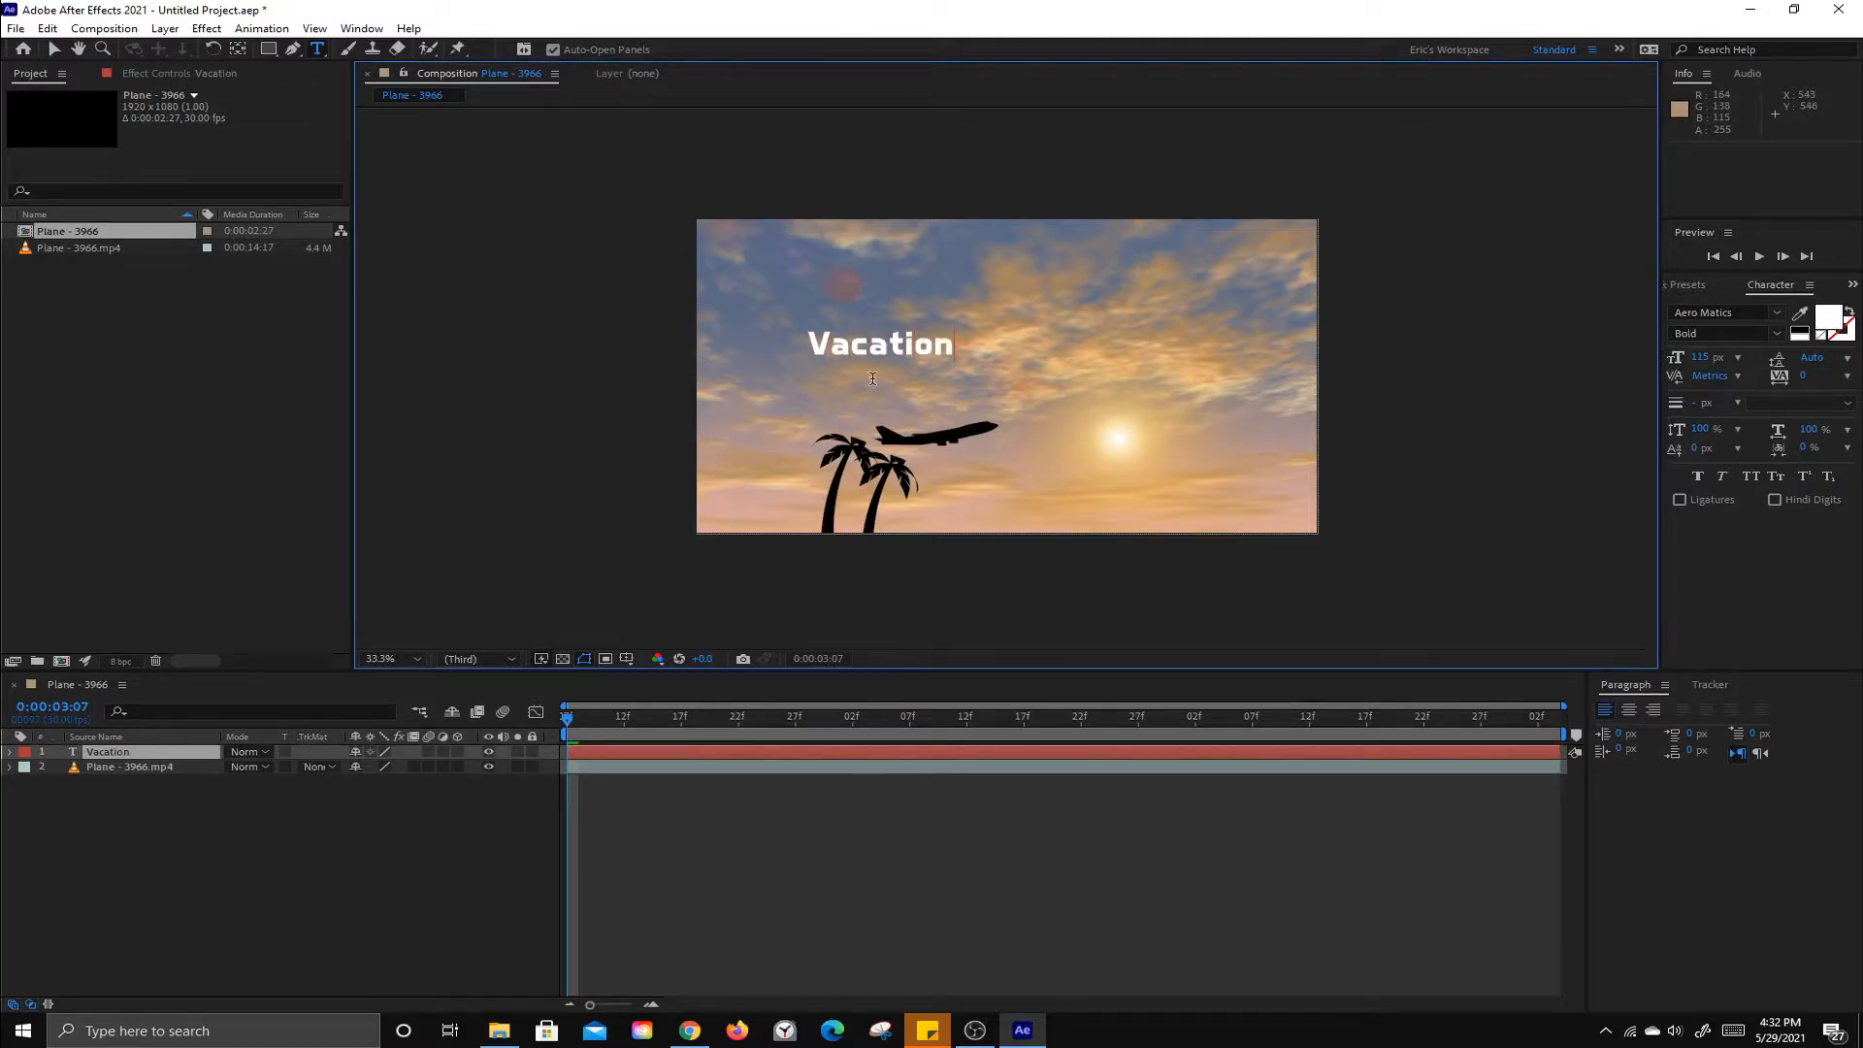
double_click(871, 352)
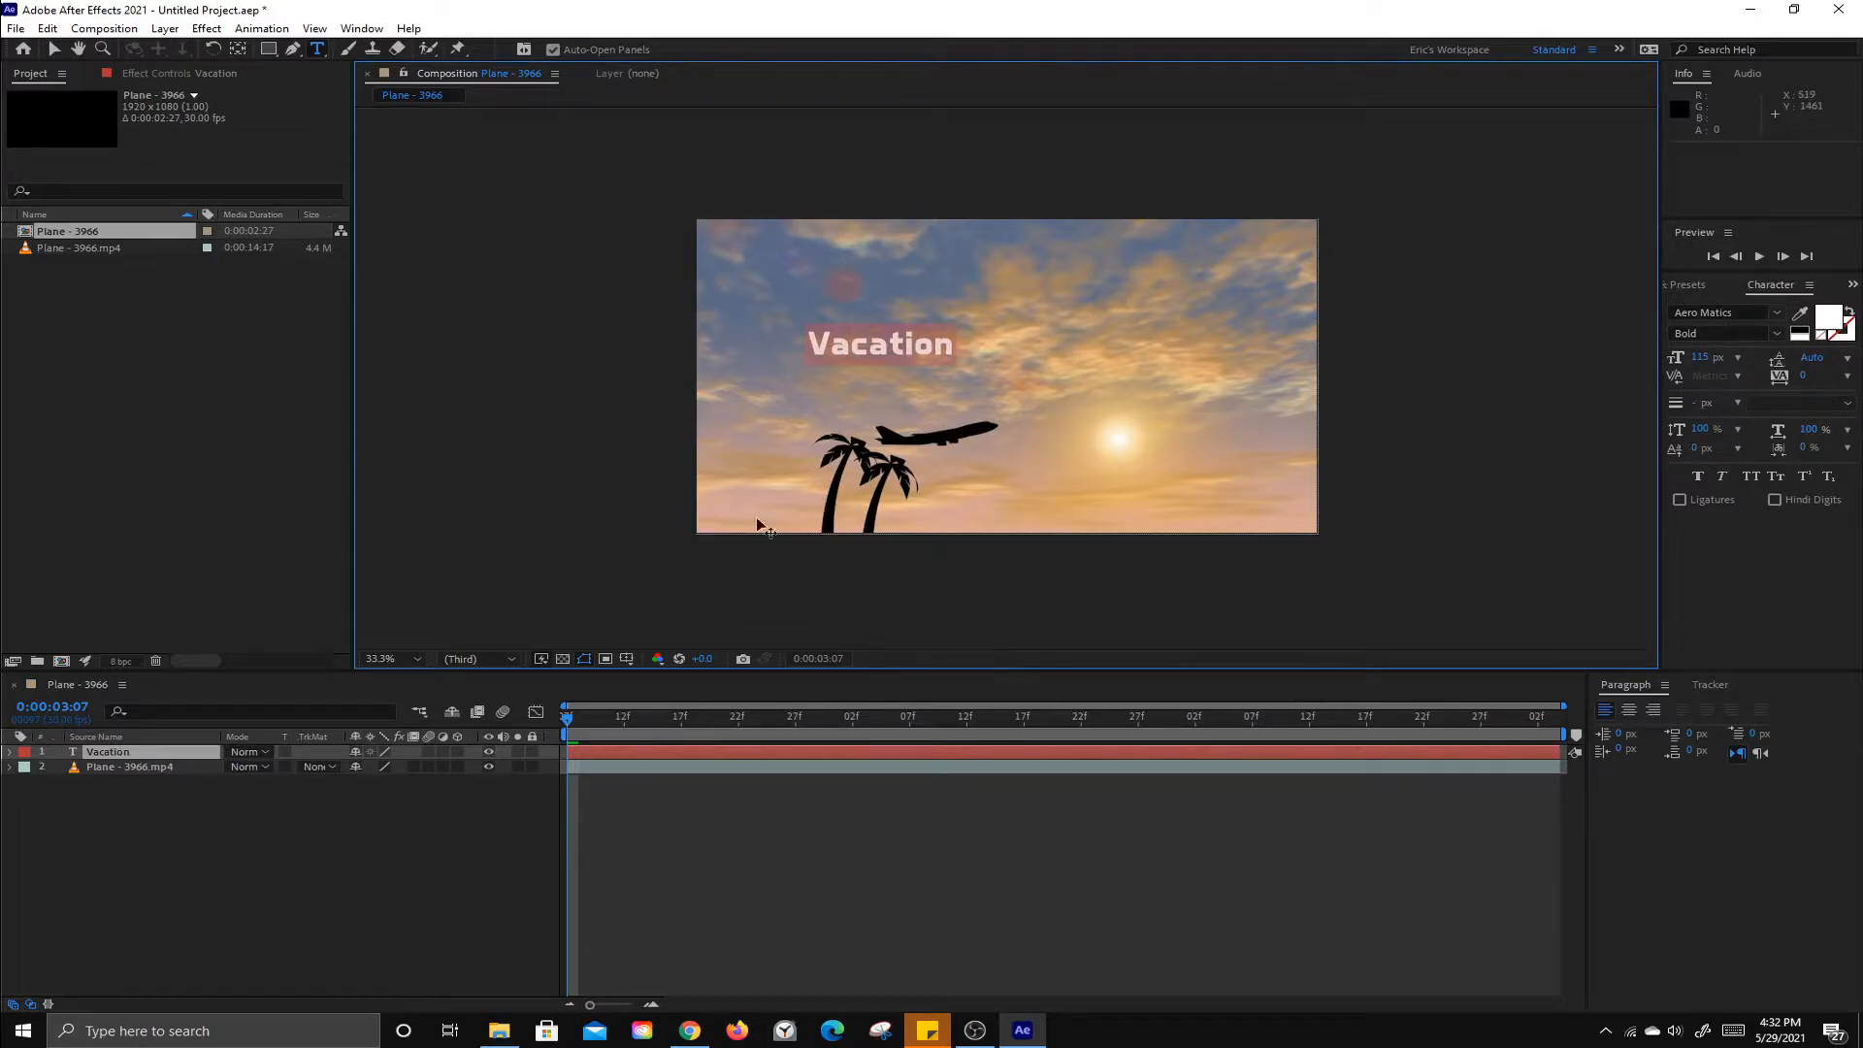
left_click(55, 48)
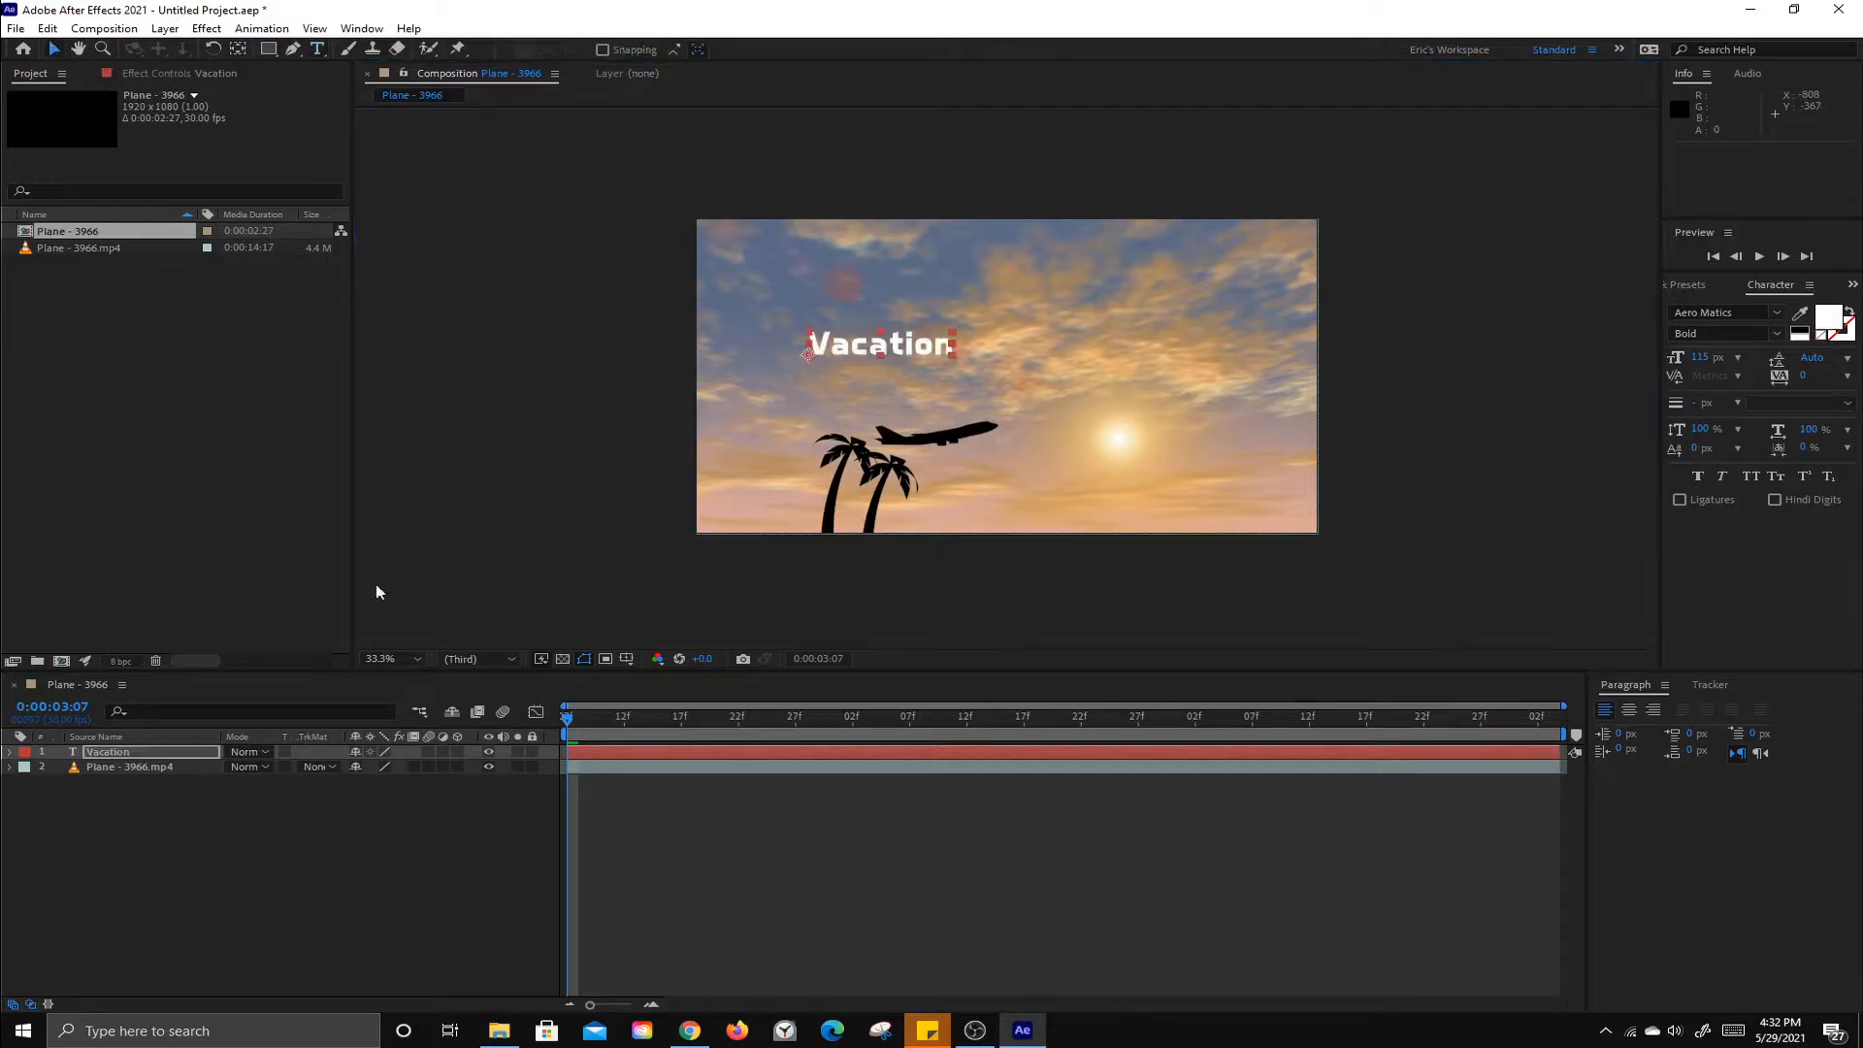
Preview the composition from its first frame with the Vacation title over the moving plane.
left_click_drag(579, 720, 518, 714)
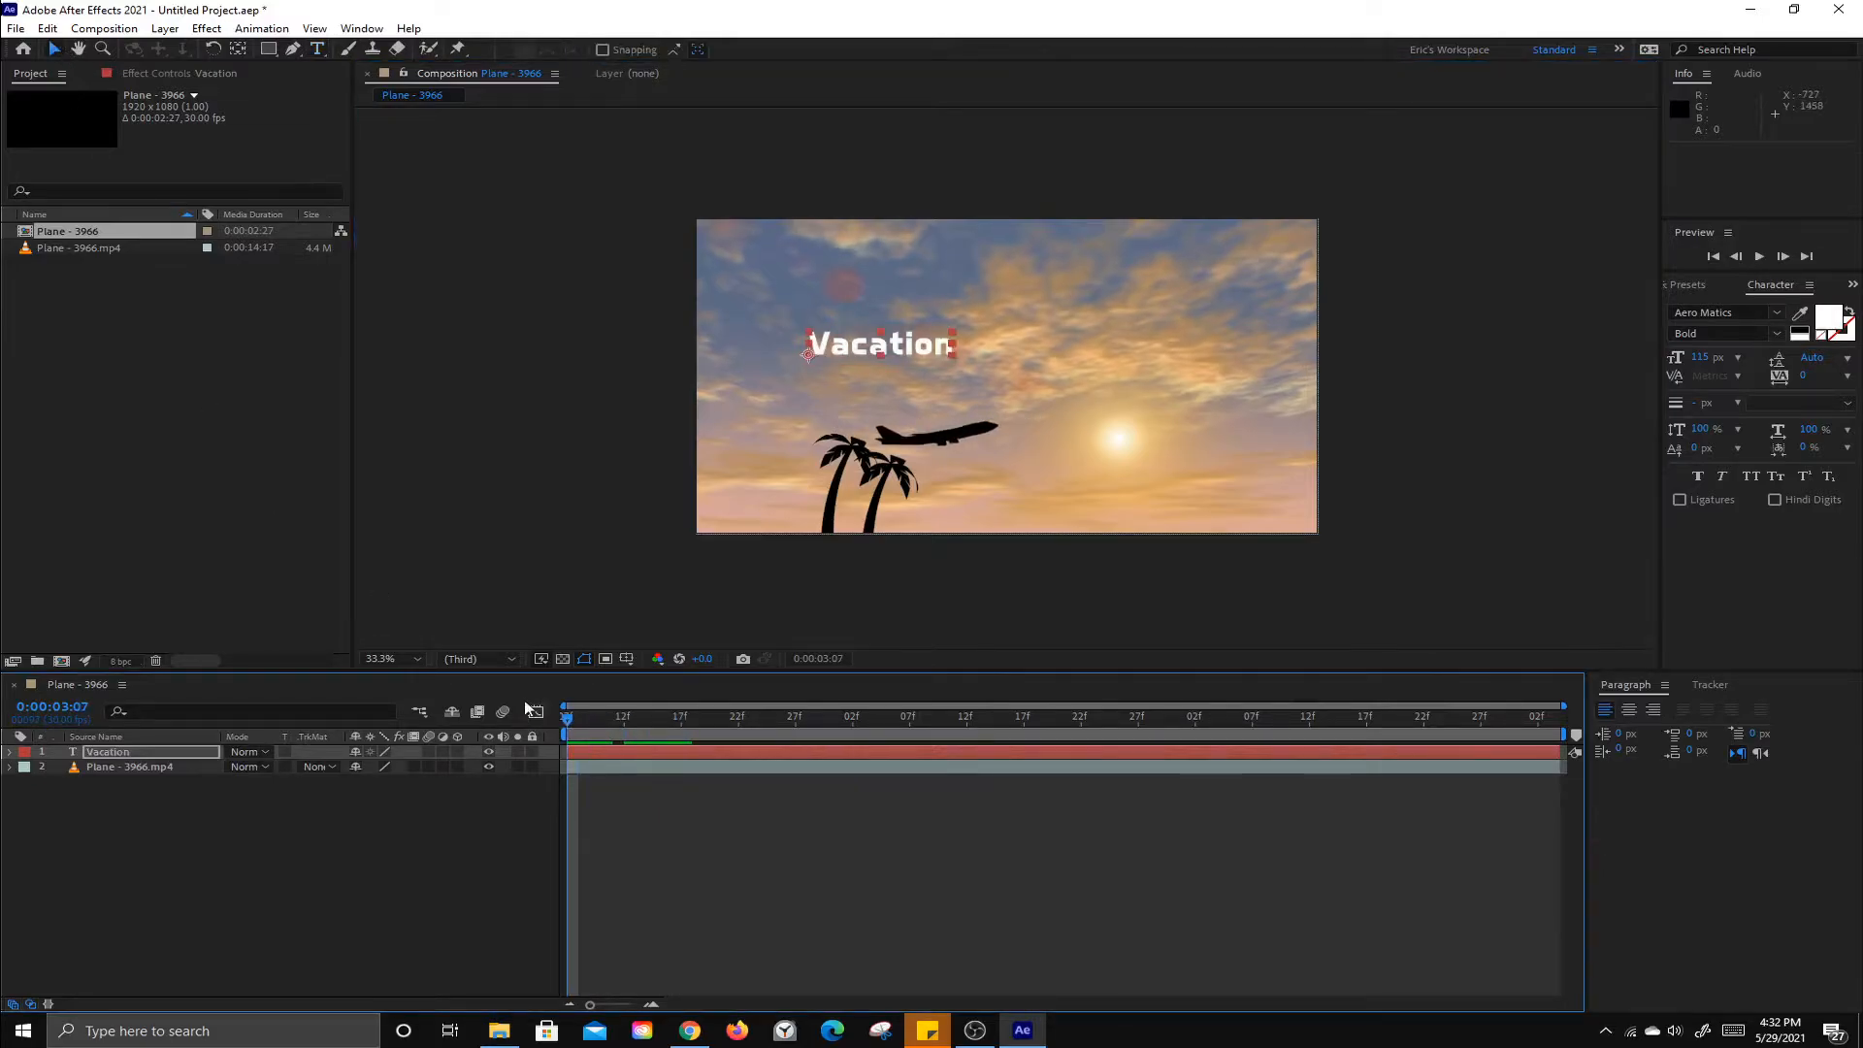
key("space")
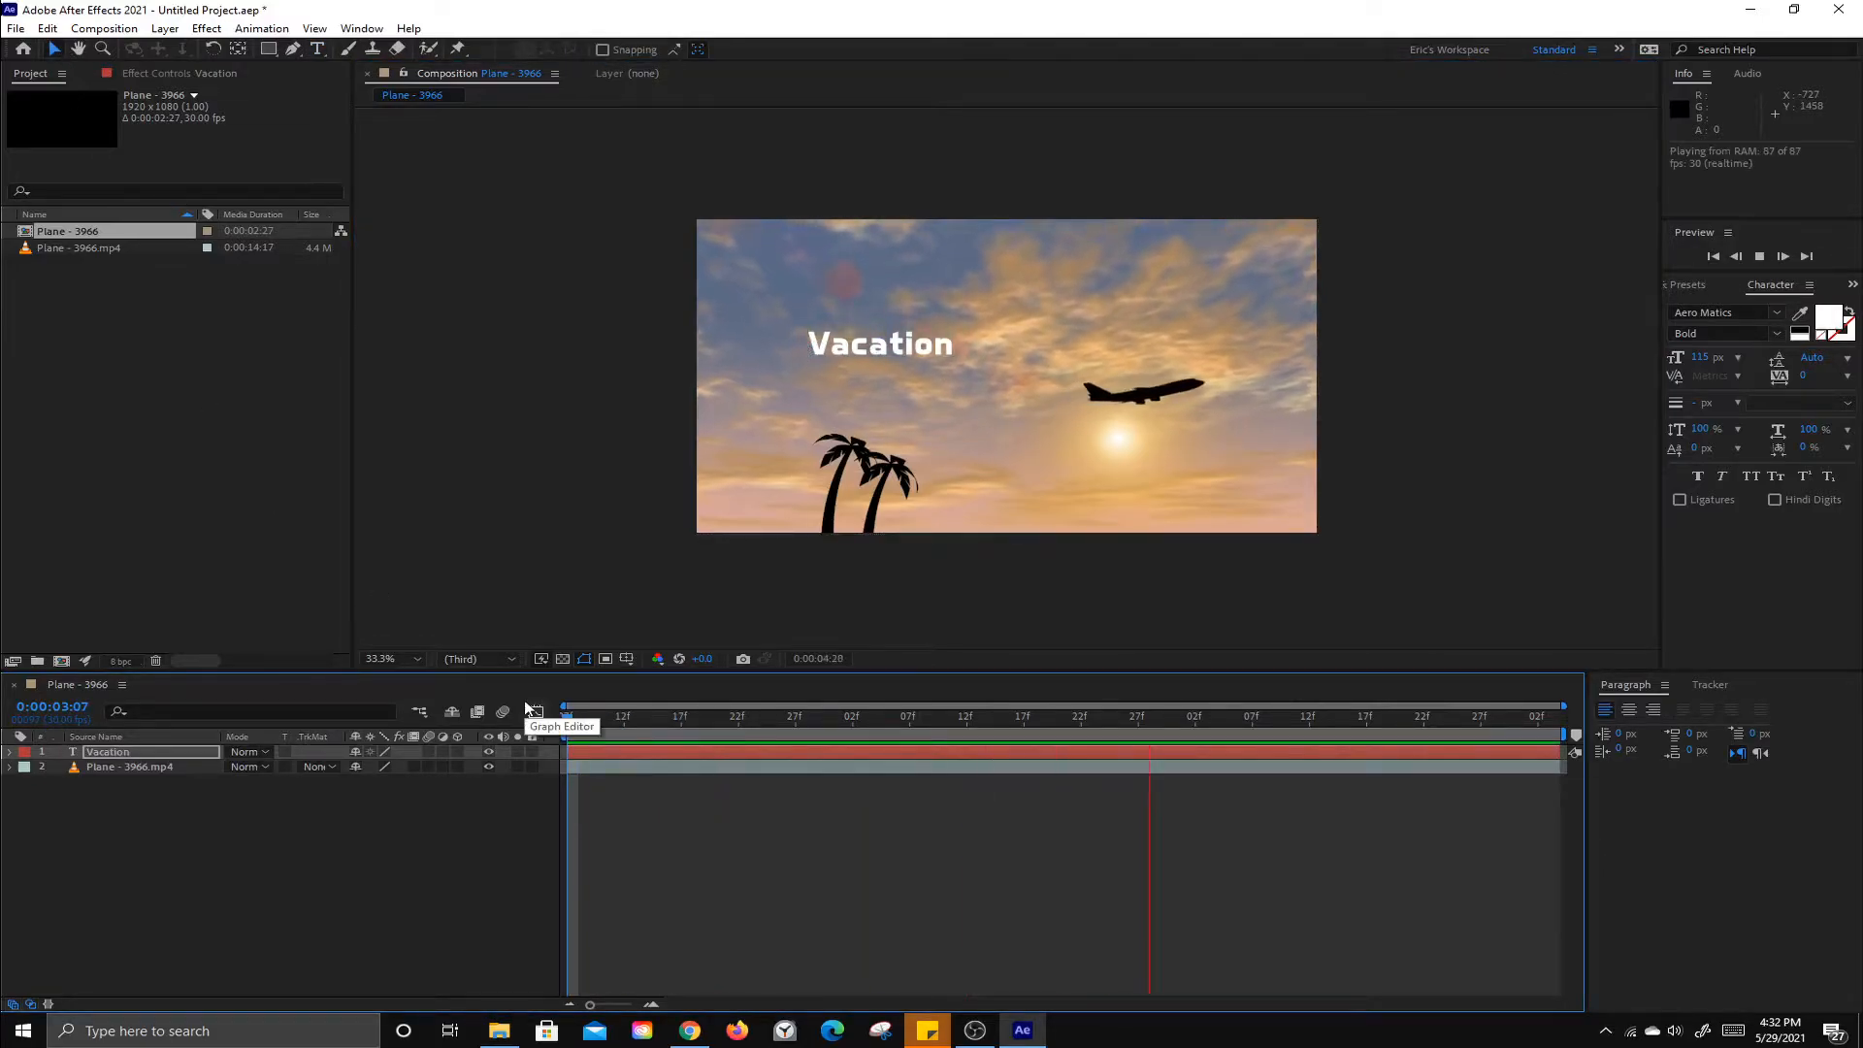
key("space")
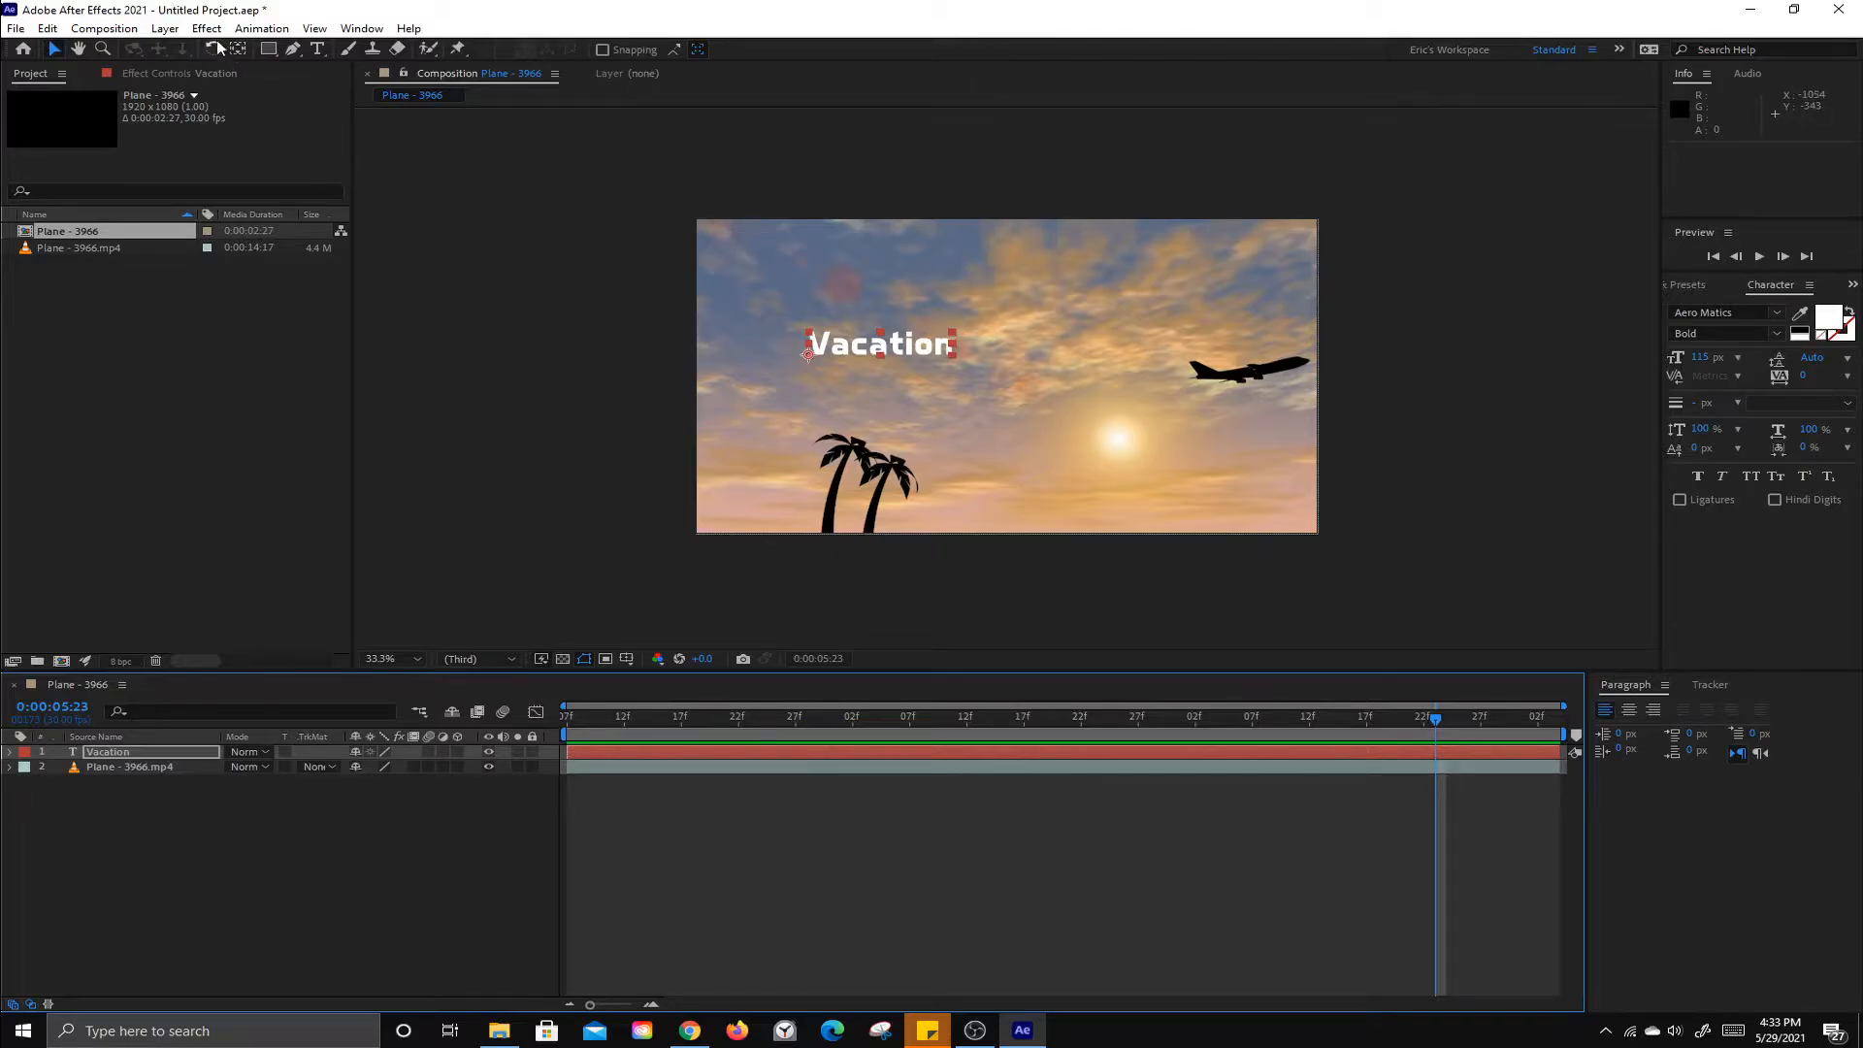
Add a null object layer to the composition and leave it deselected.
left_click(165, 30)
mouse_move(228, 56)
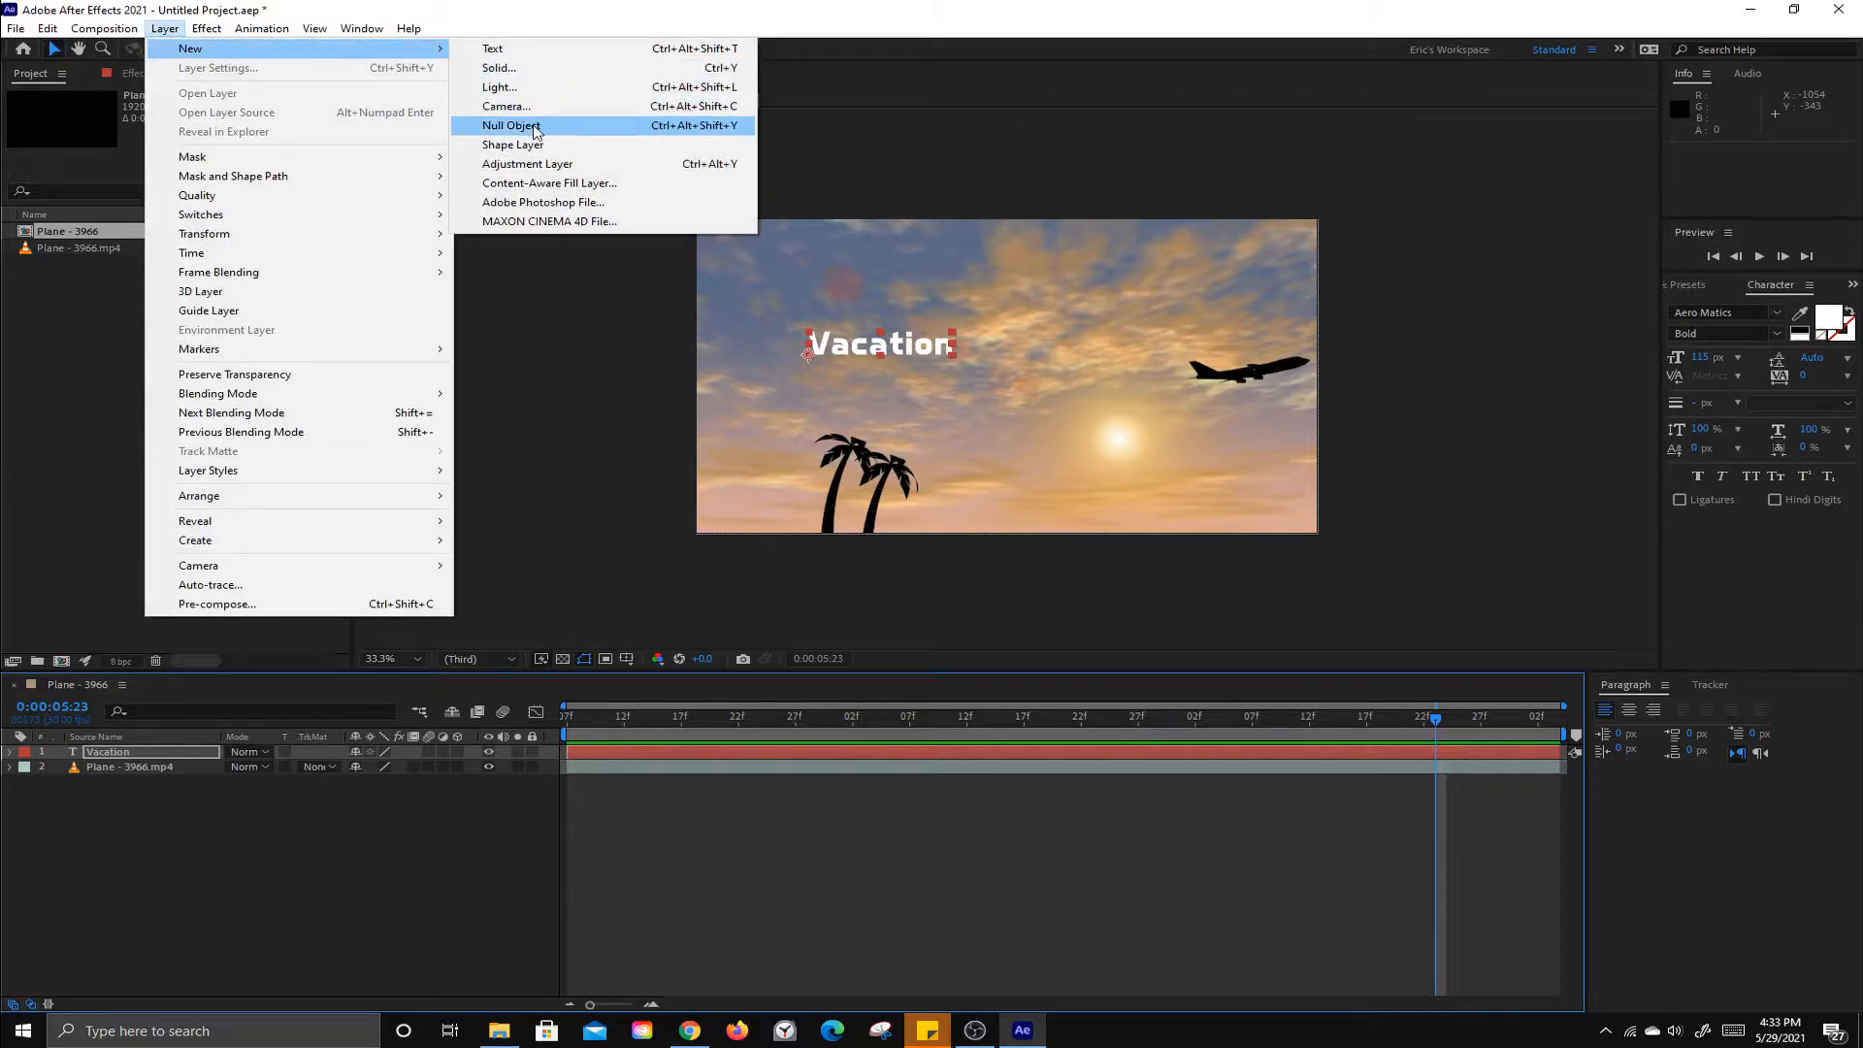
left_click(510, 126)
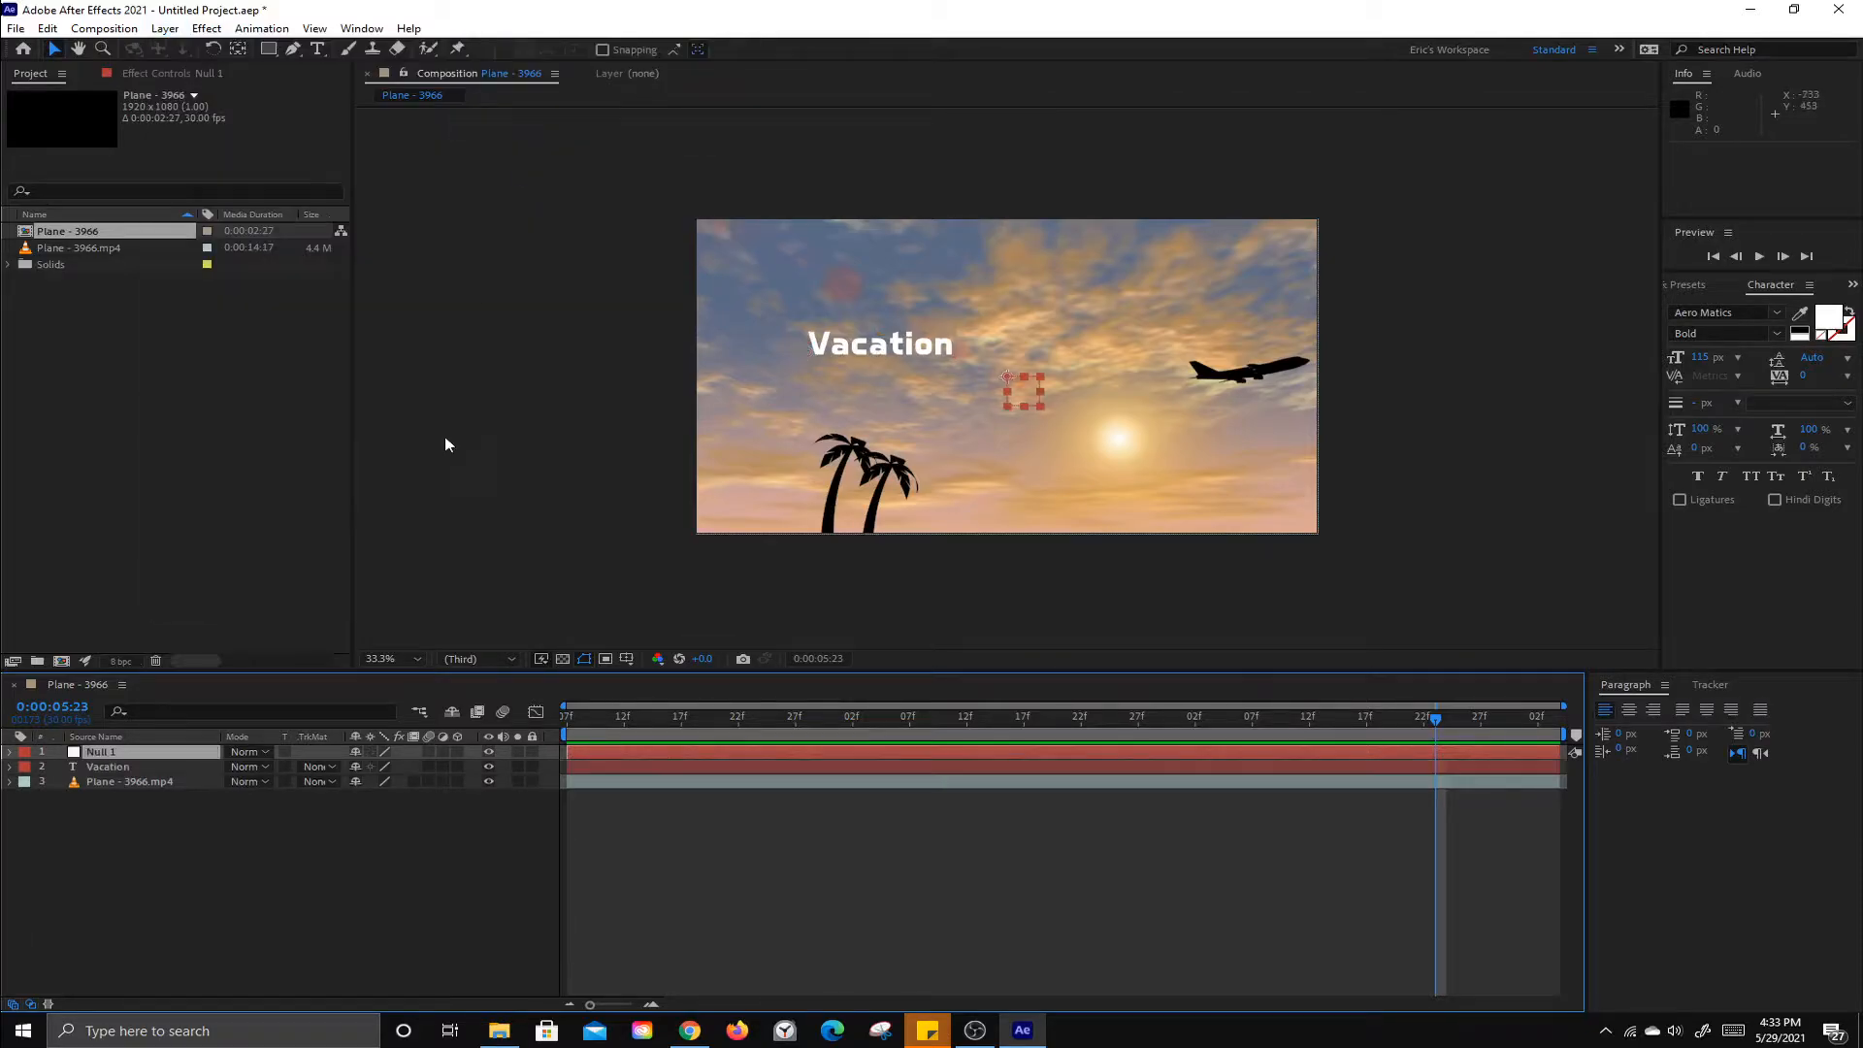
left_click(420, 899)
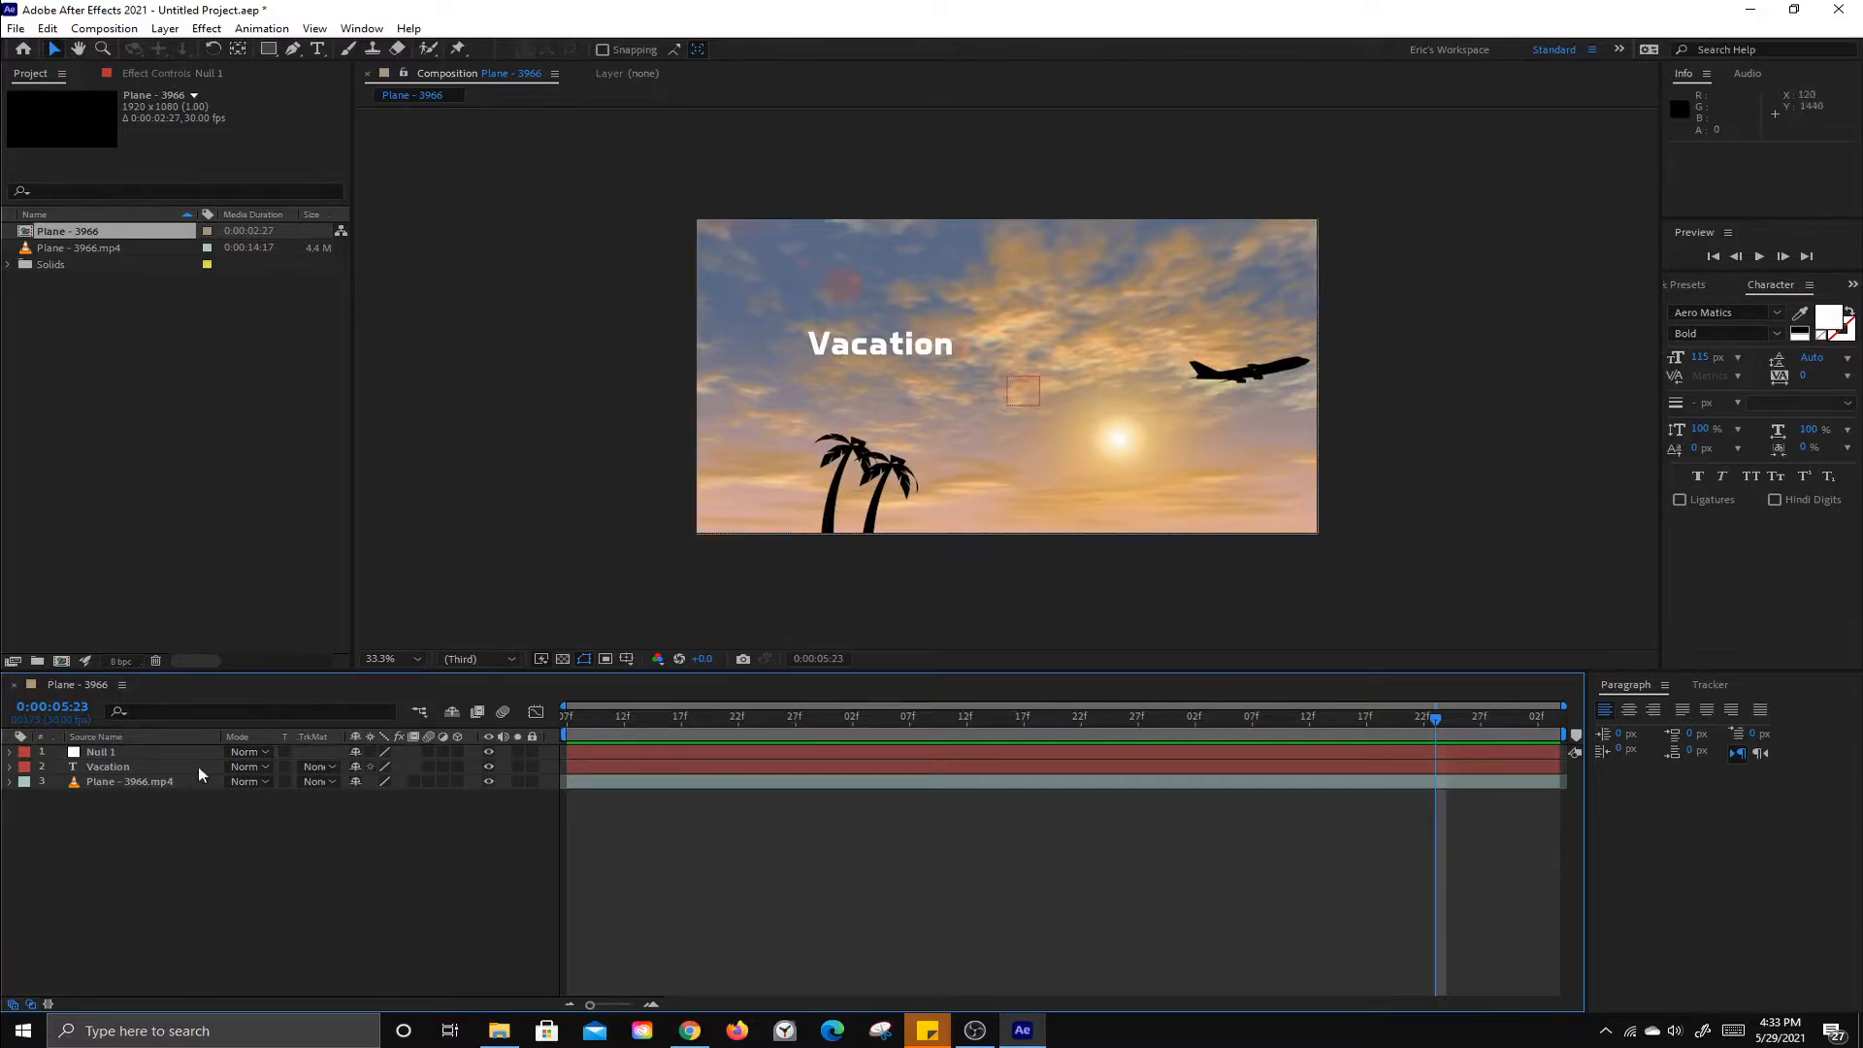
right_click(149, 791)
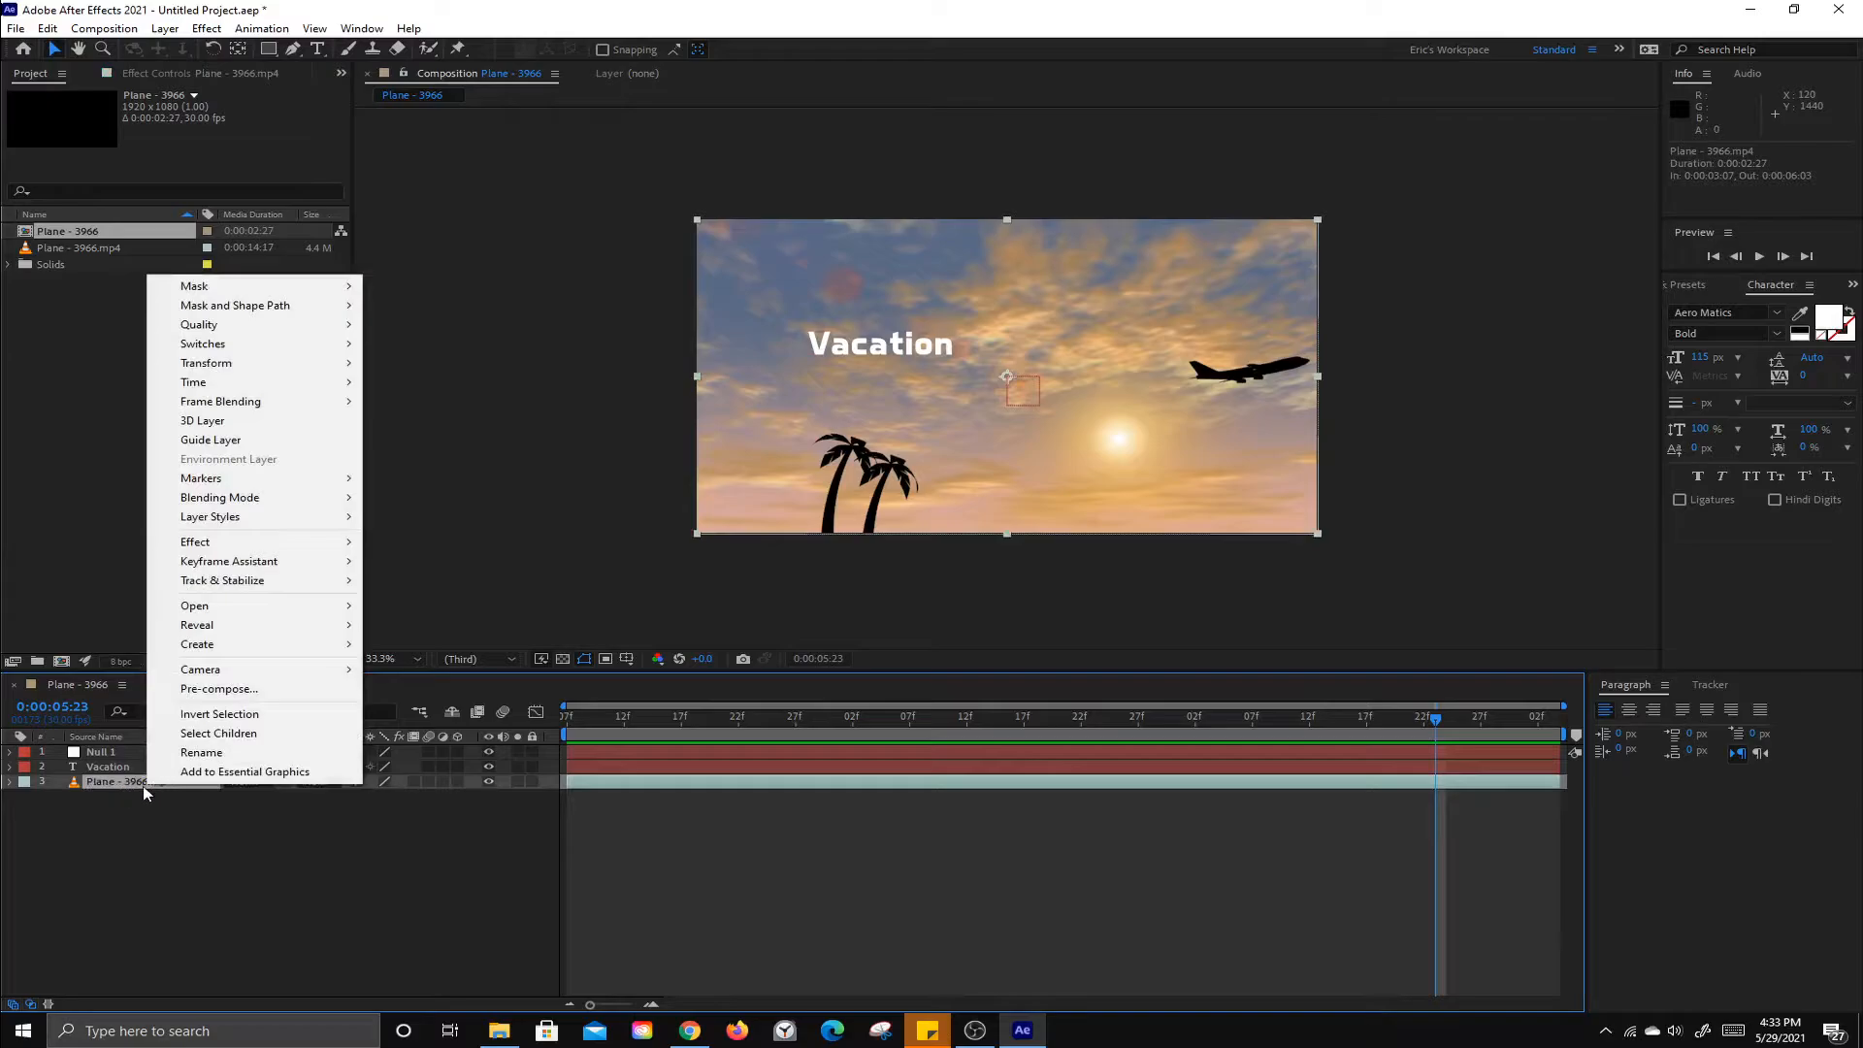
mouse_move(269, 586)
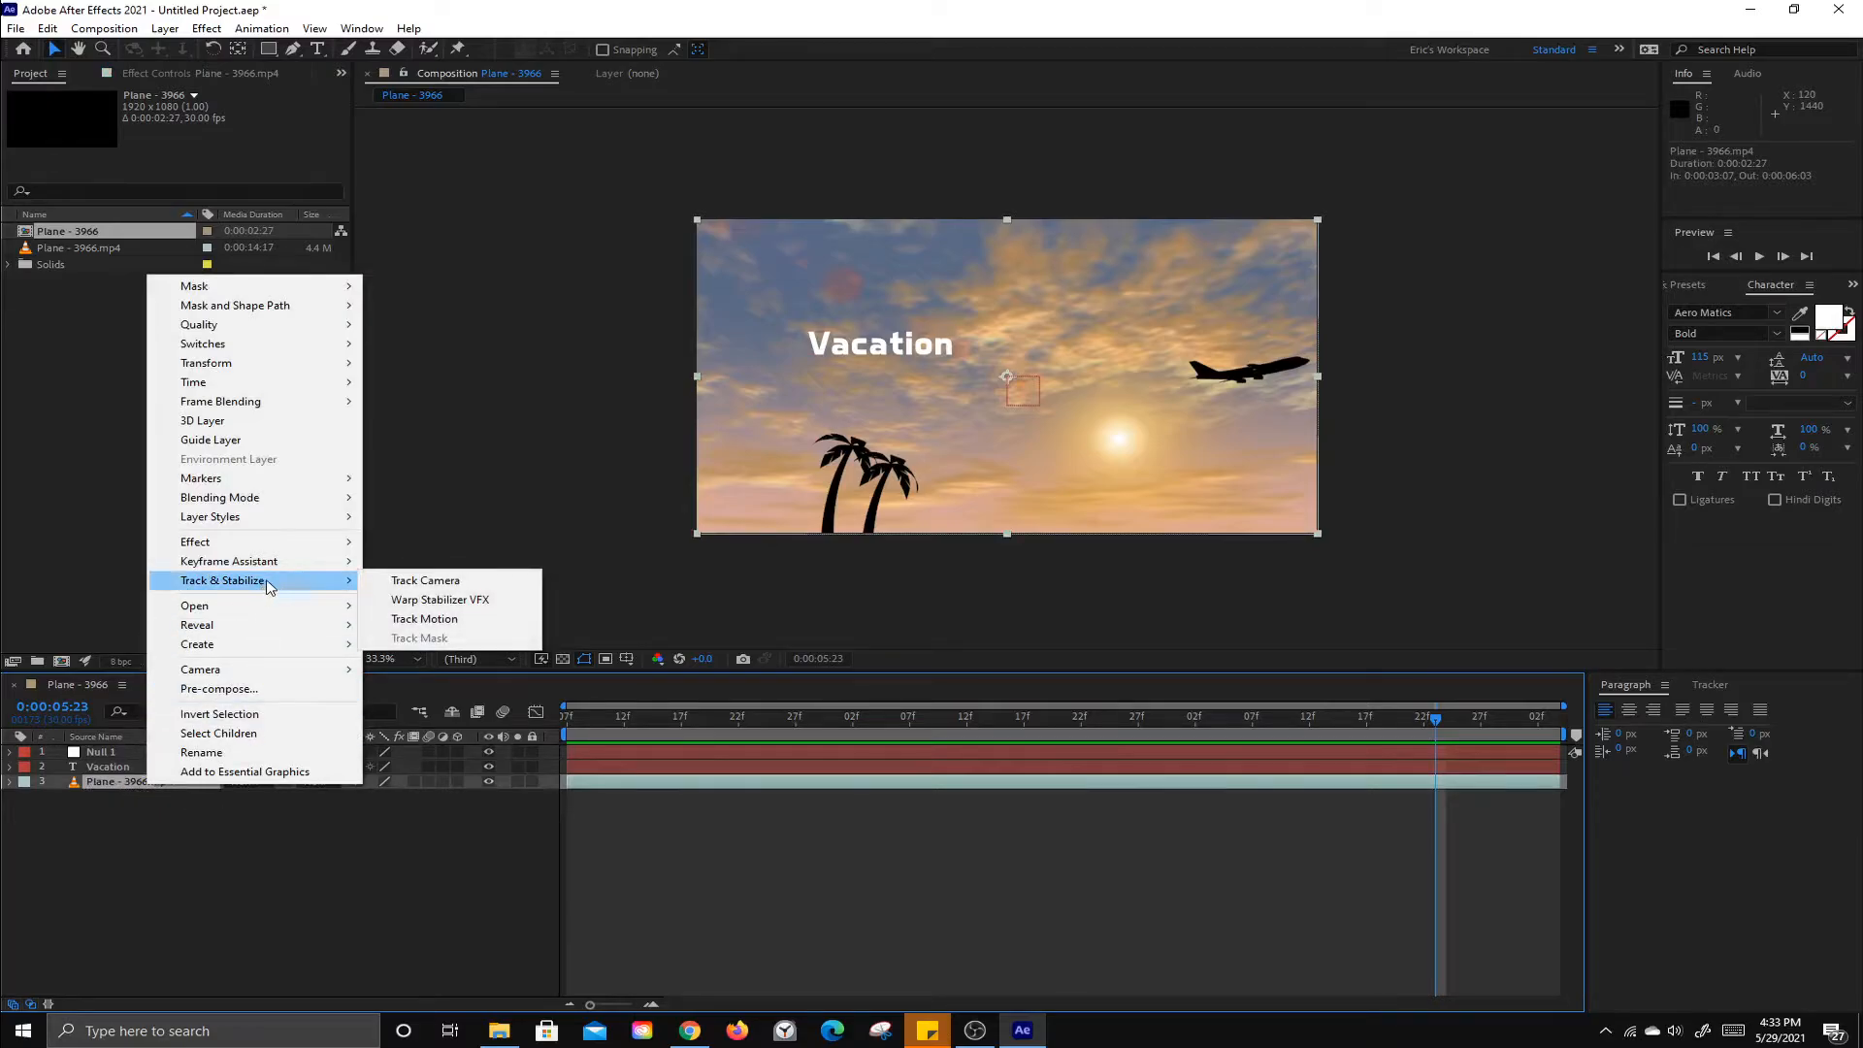
left_click(400, 848)
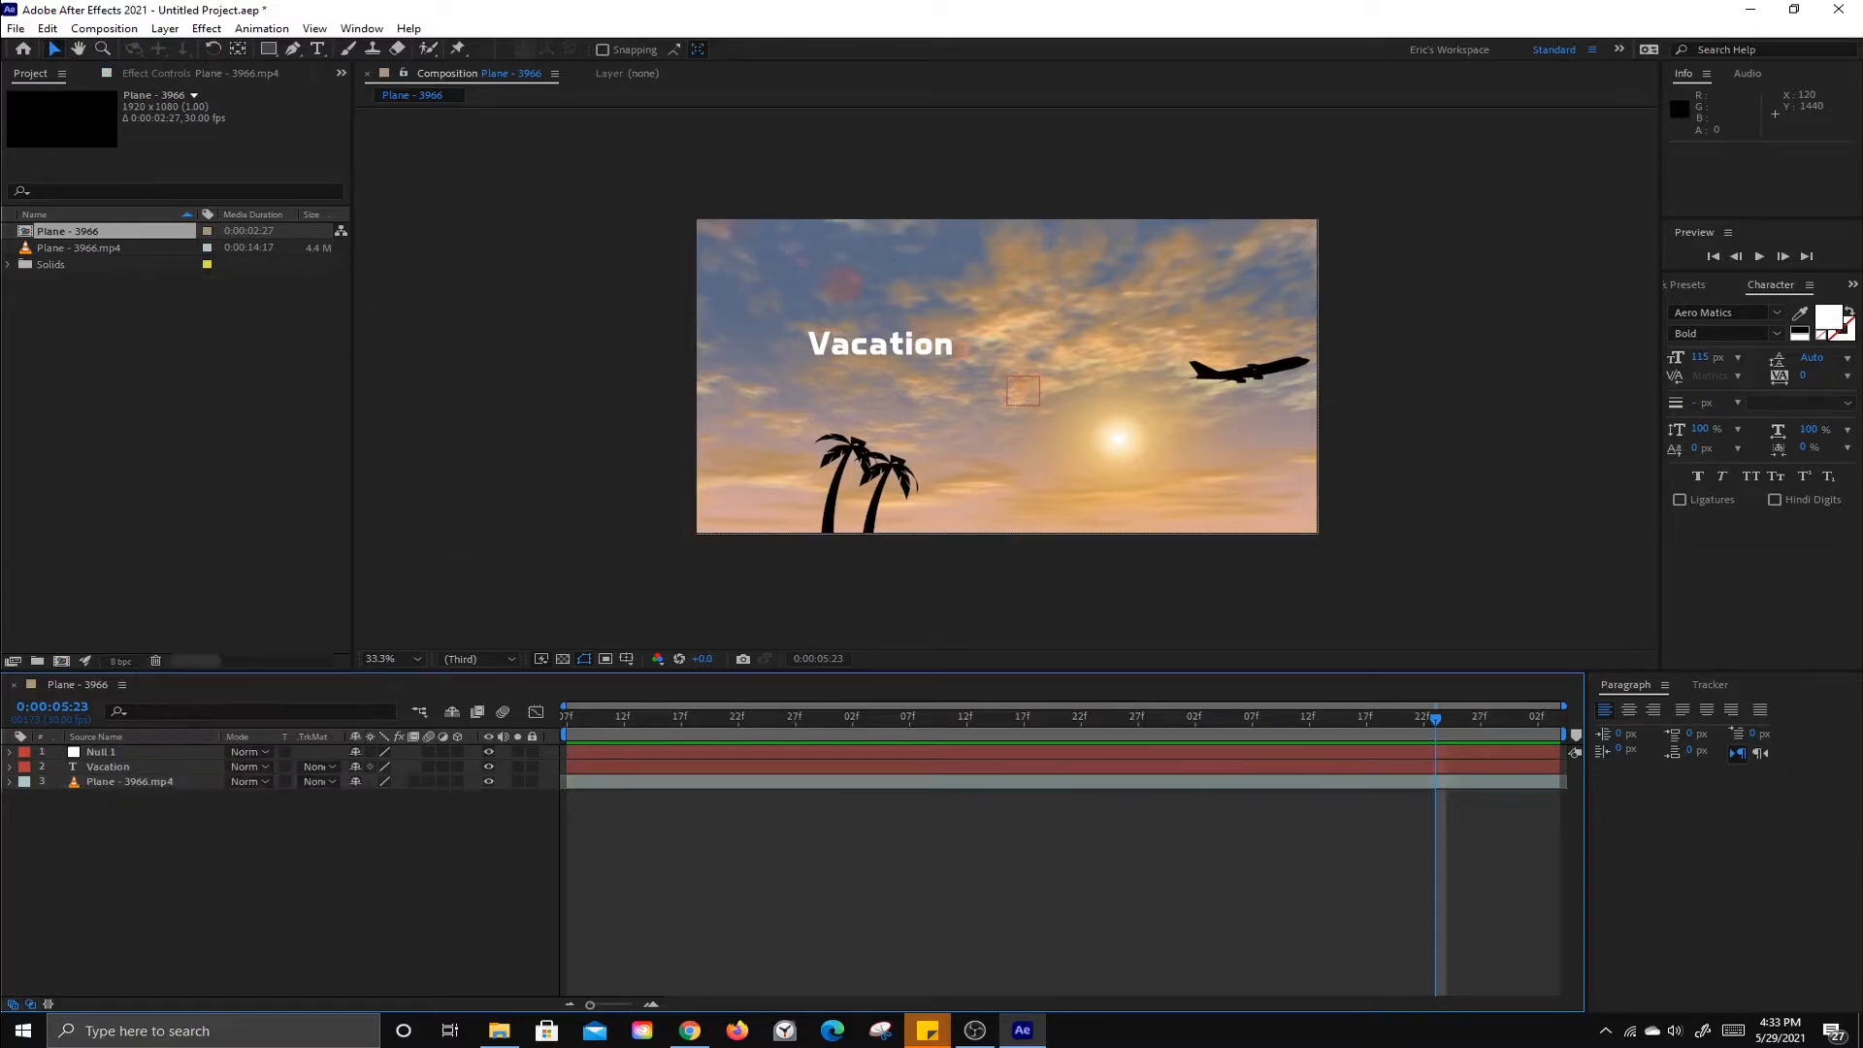
Create a motion track on the Plane - 3966.mp4 layer using Track Motion.
left_click(1712, 686)
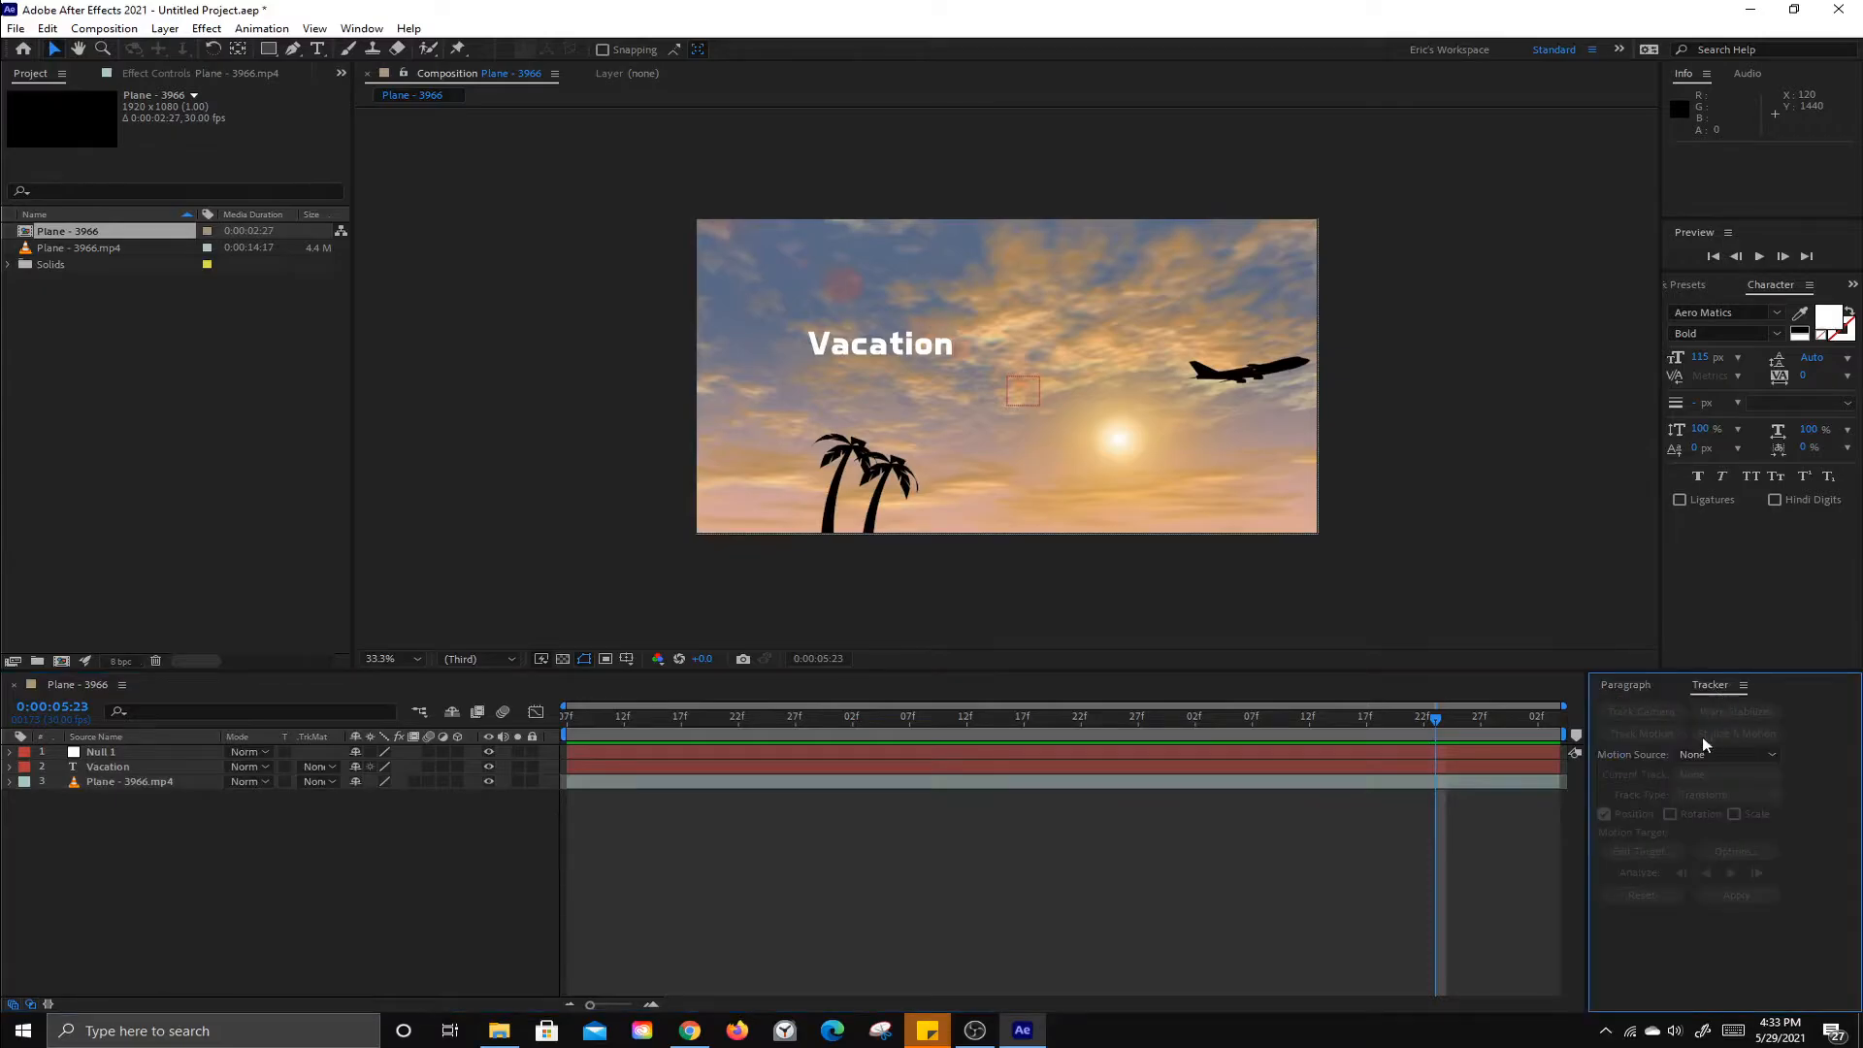
left_click(116, 785)
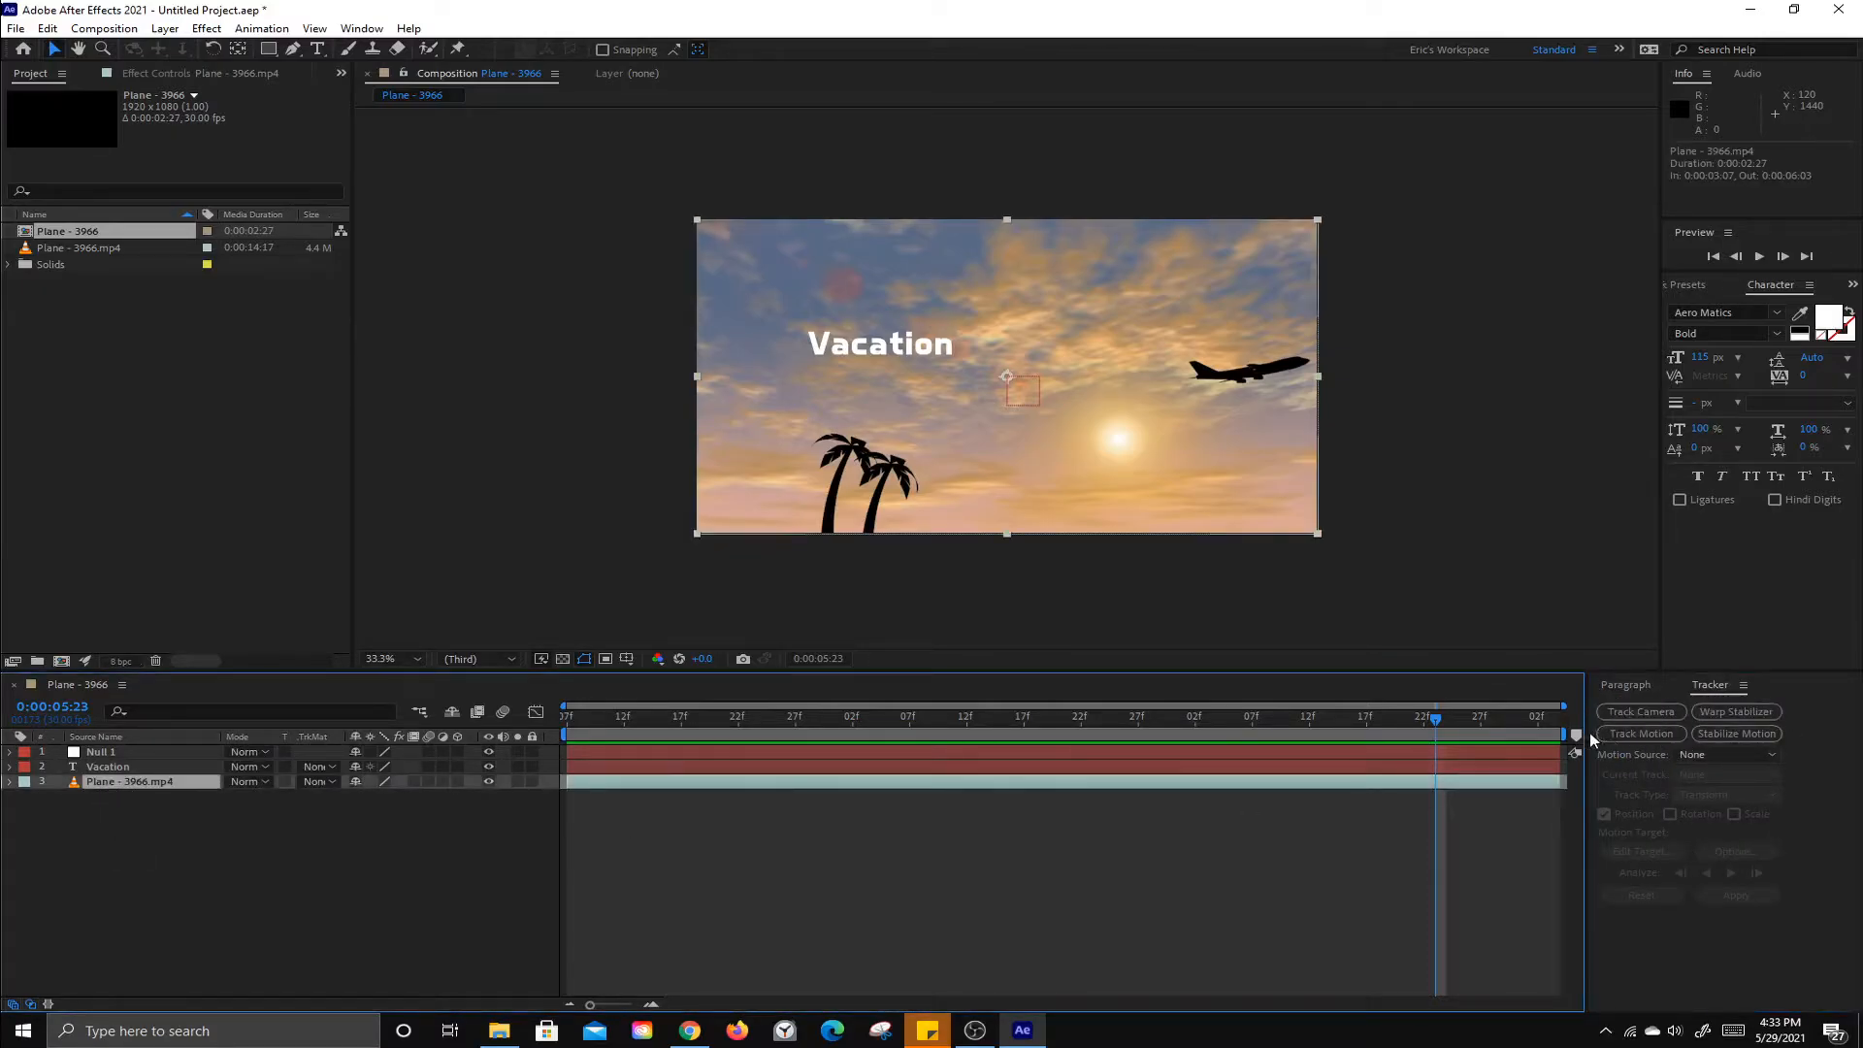
left_click(1639, 733)
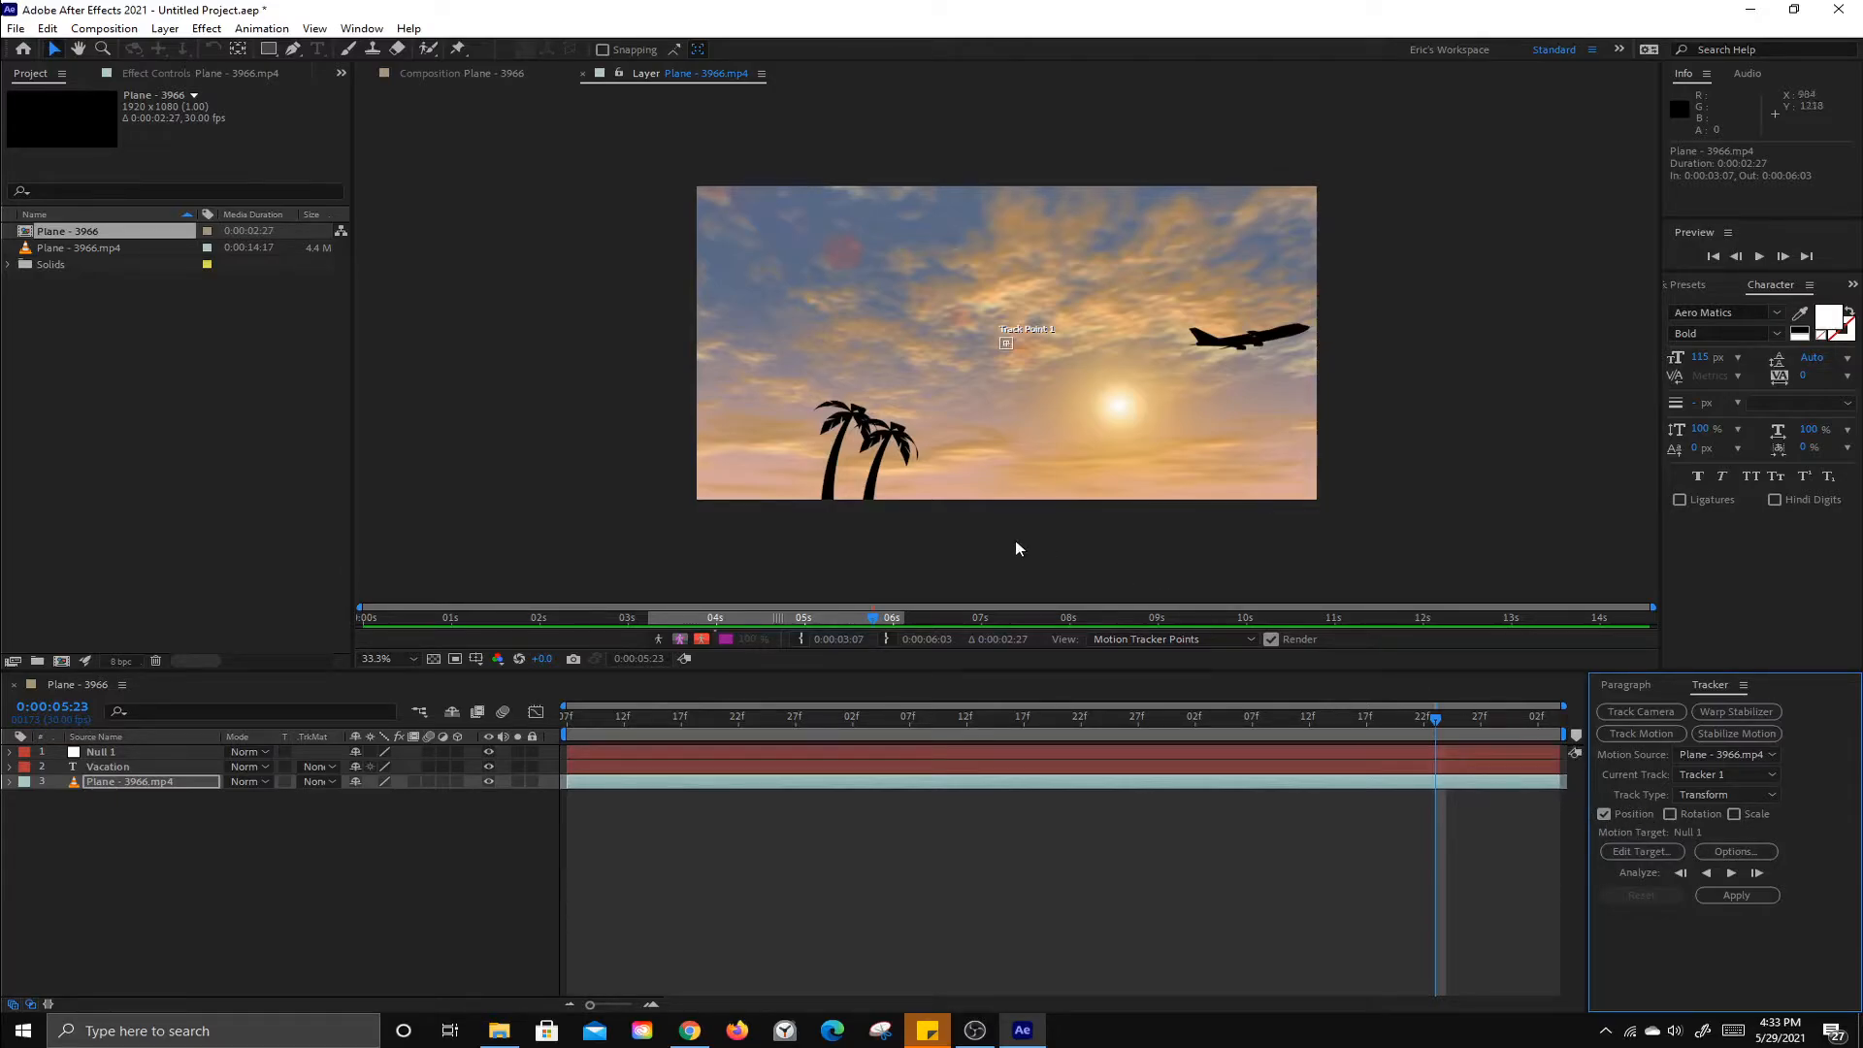
Go to the first frame and place Track Point 1 on the plane's underside beneath the front fuselage.
left_click(413, 659)
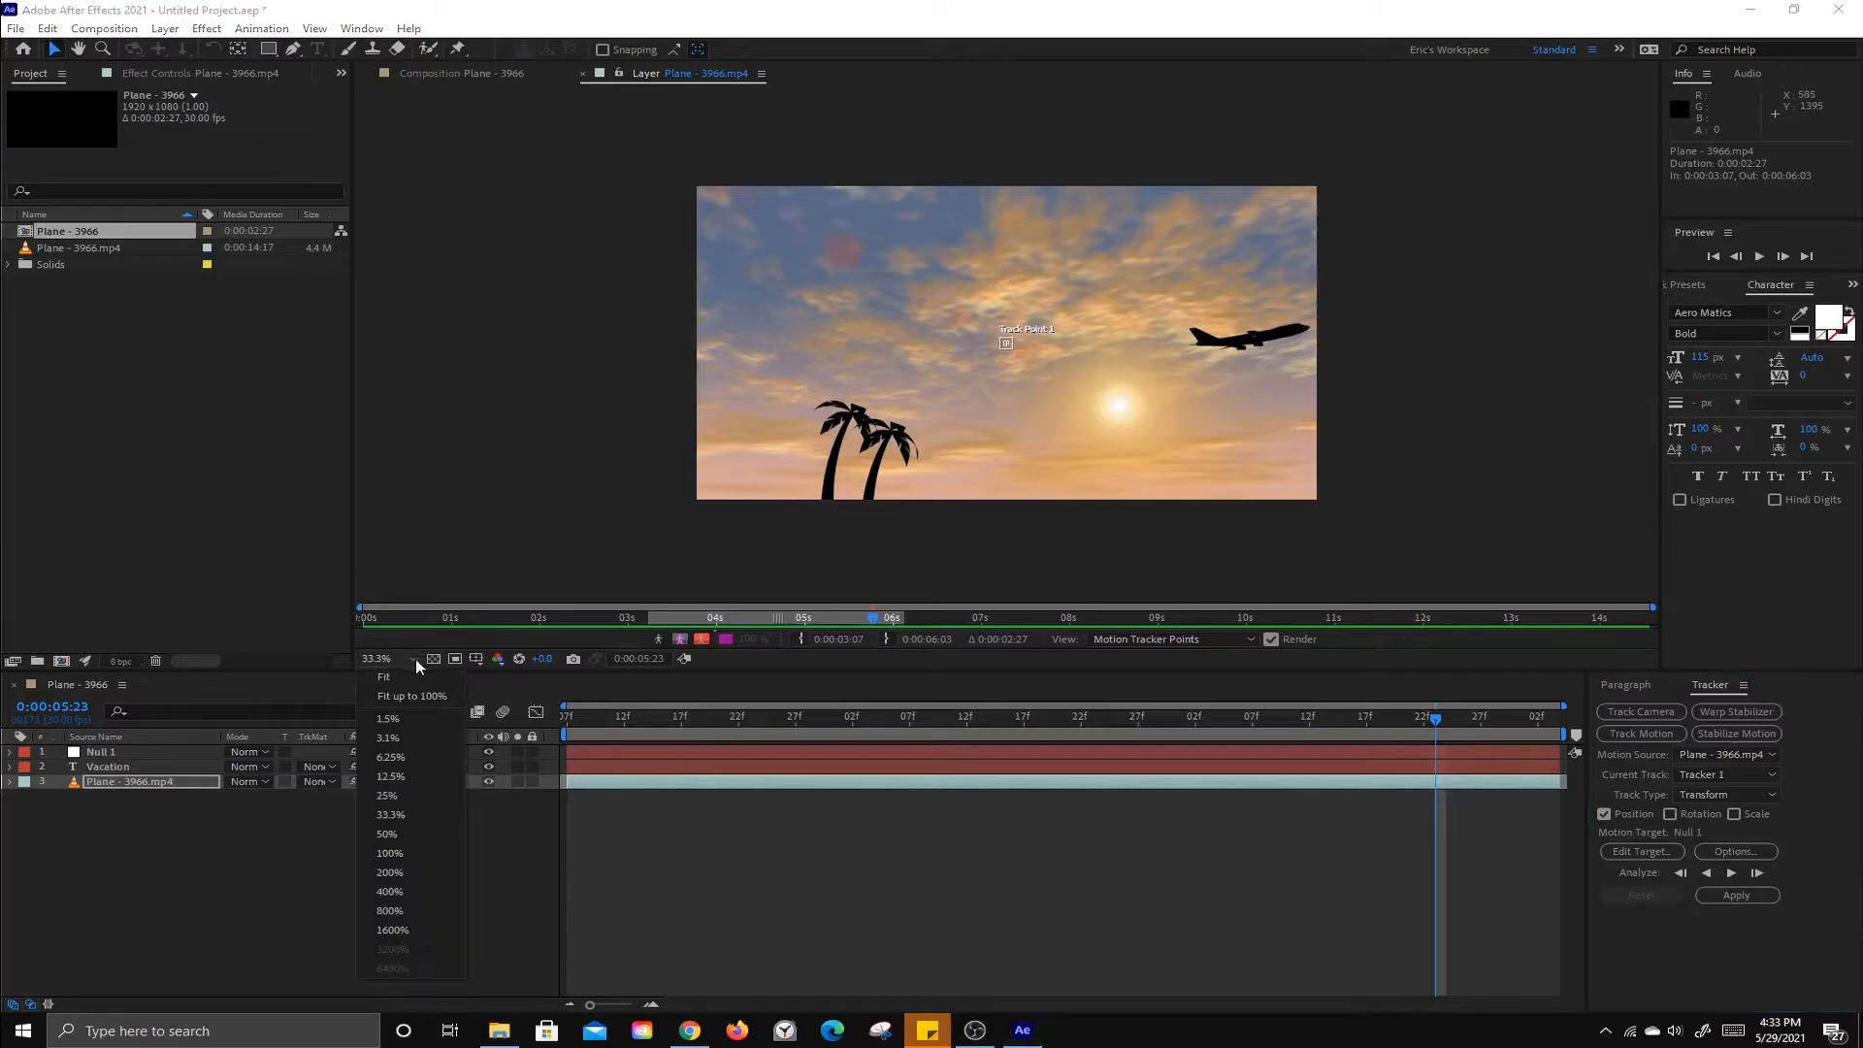
mouse_move(1428, 719)
left_mouse_down()
mouse_move(532, 730)
mouse_move(548, 730)
left_mouse_up()
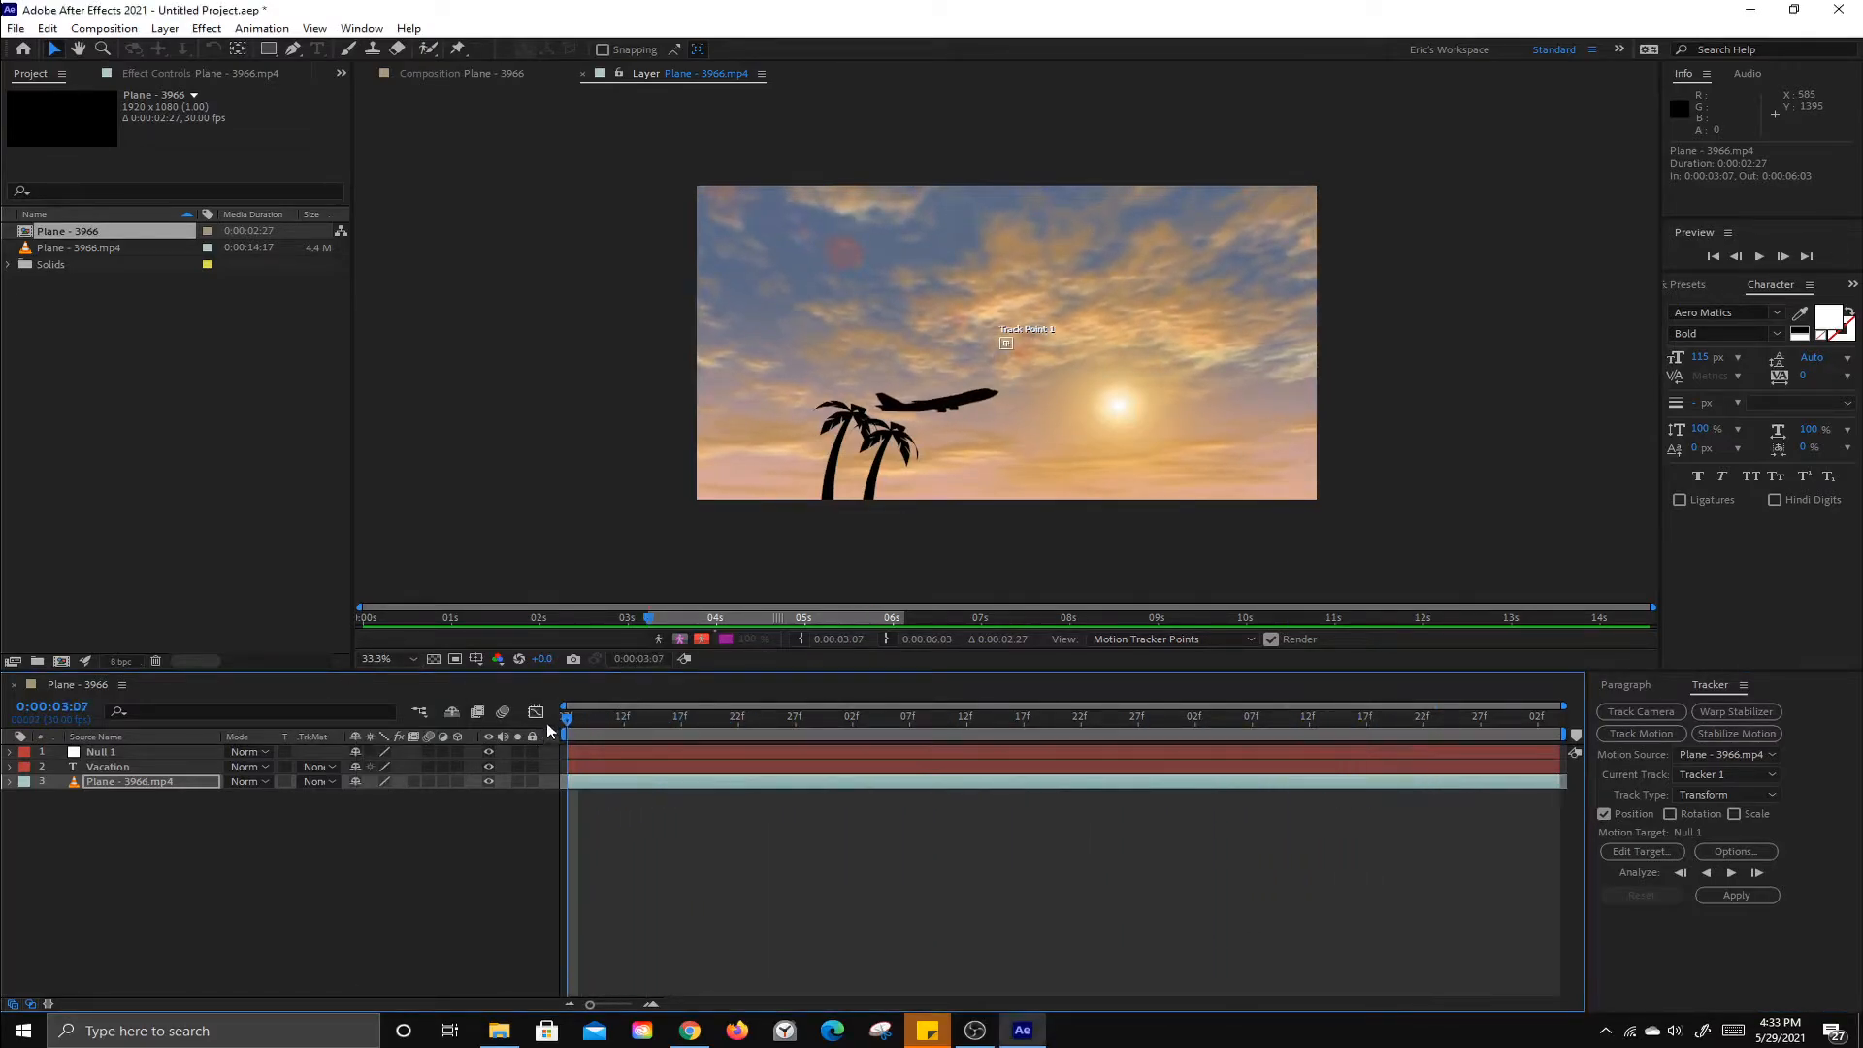
left_click(413, 659)
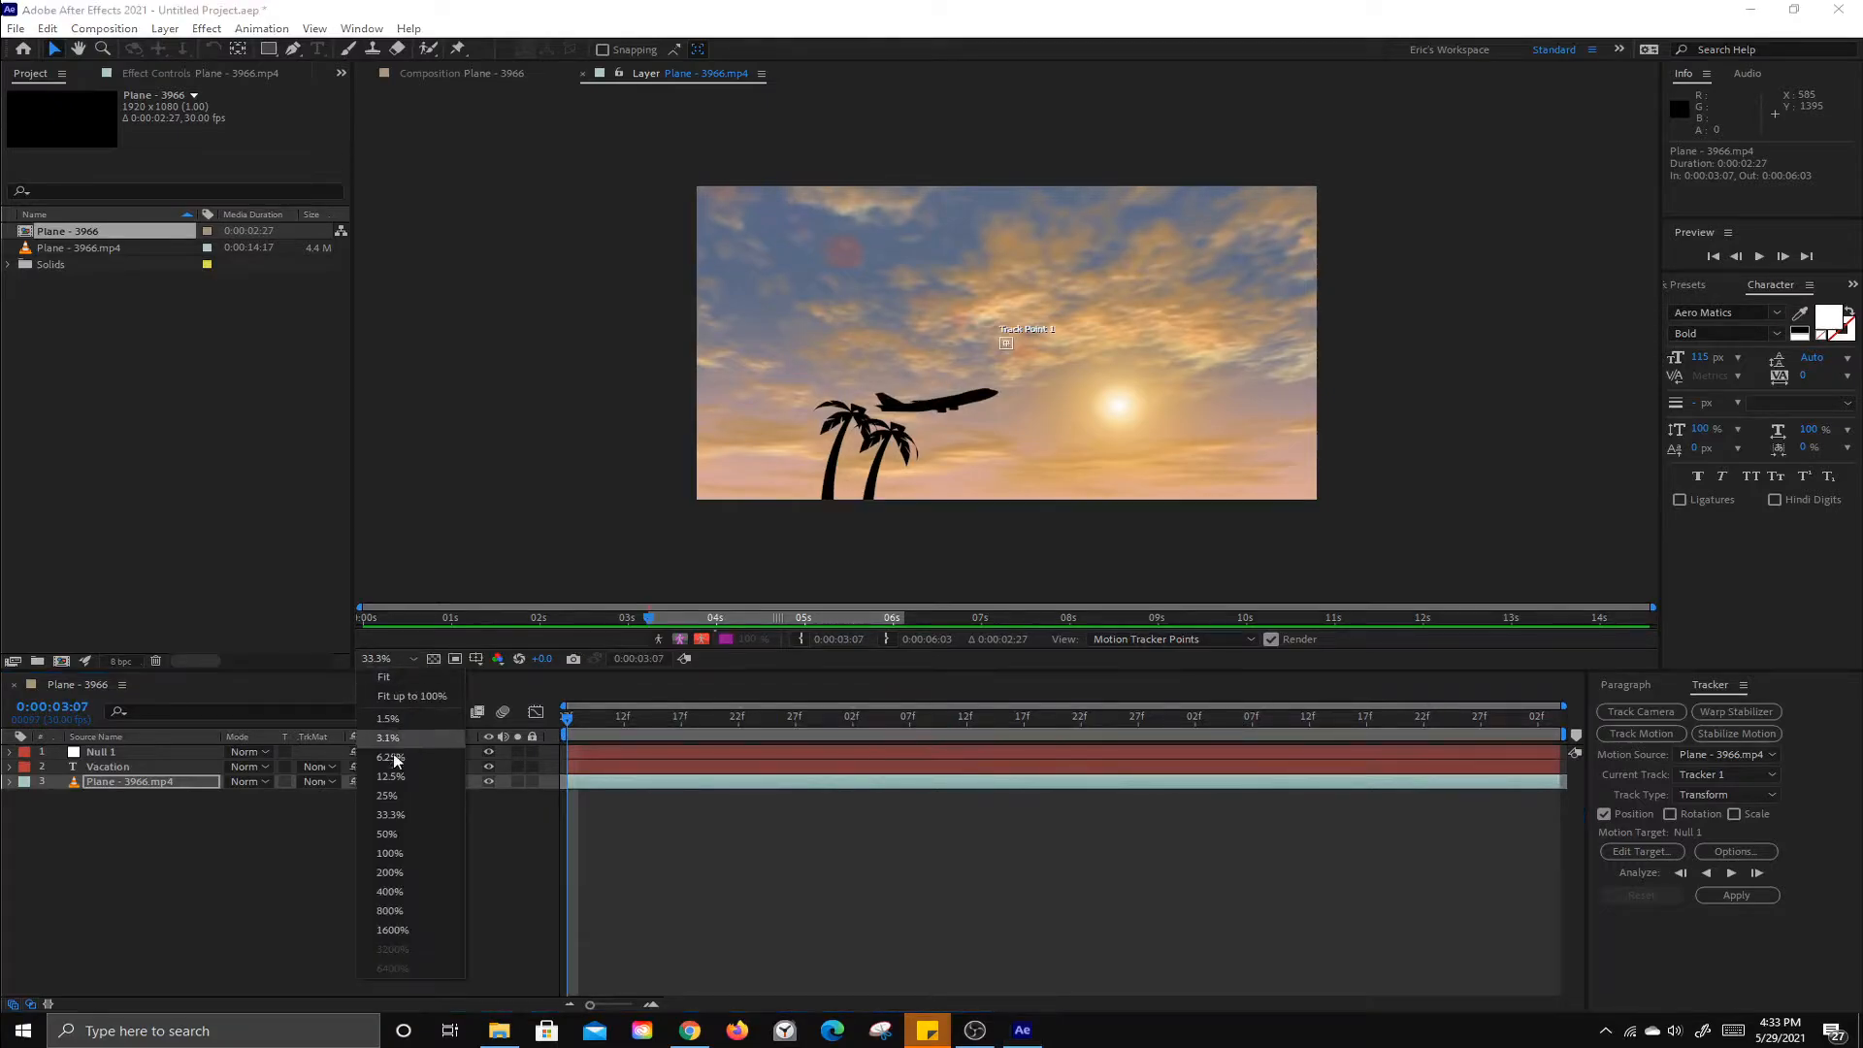
left_click(409, 850)
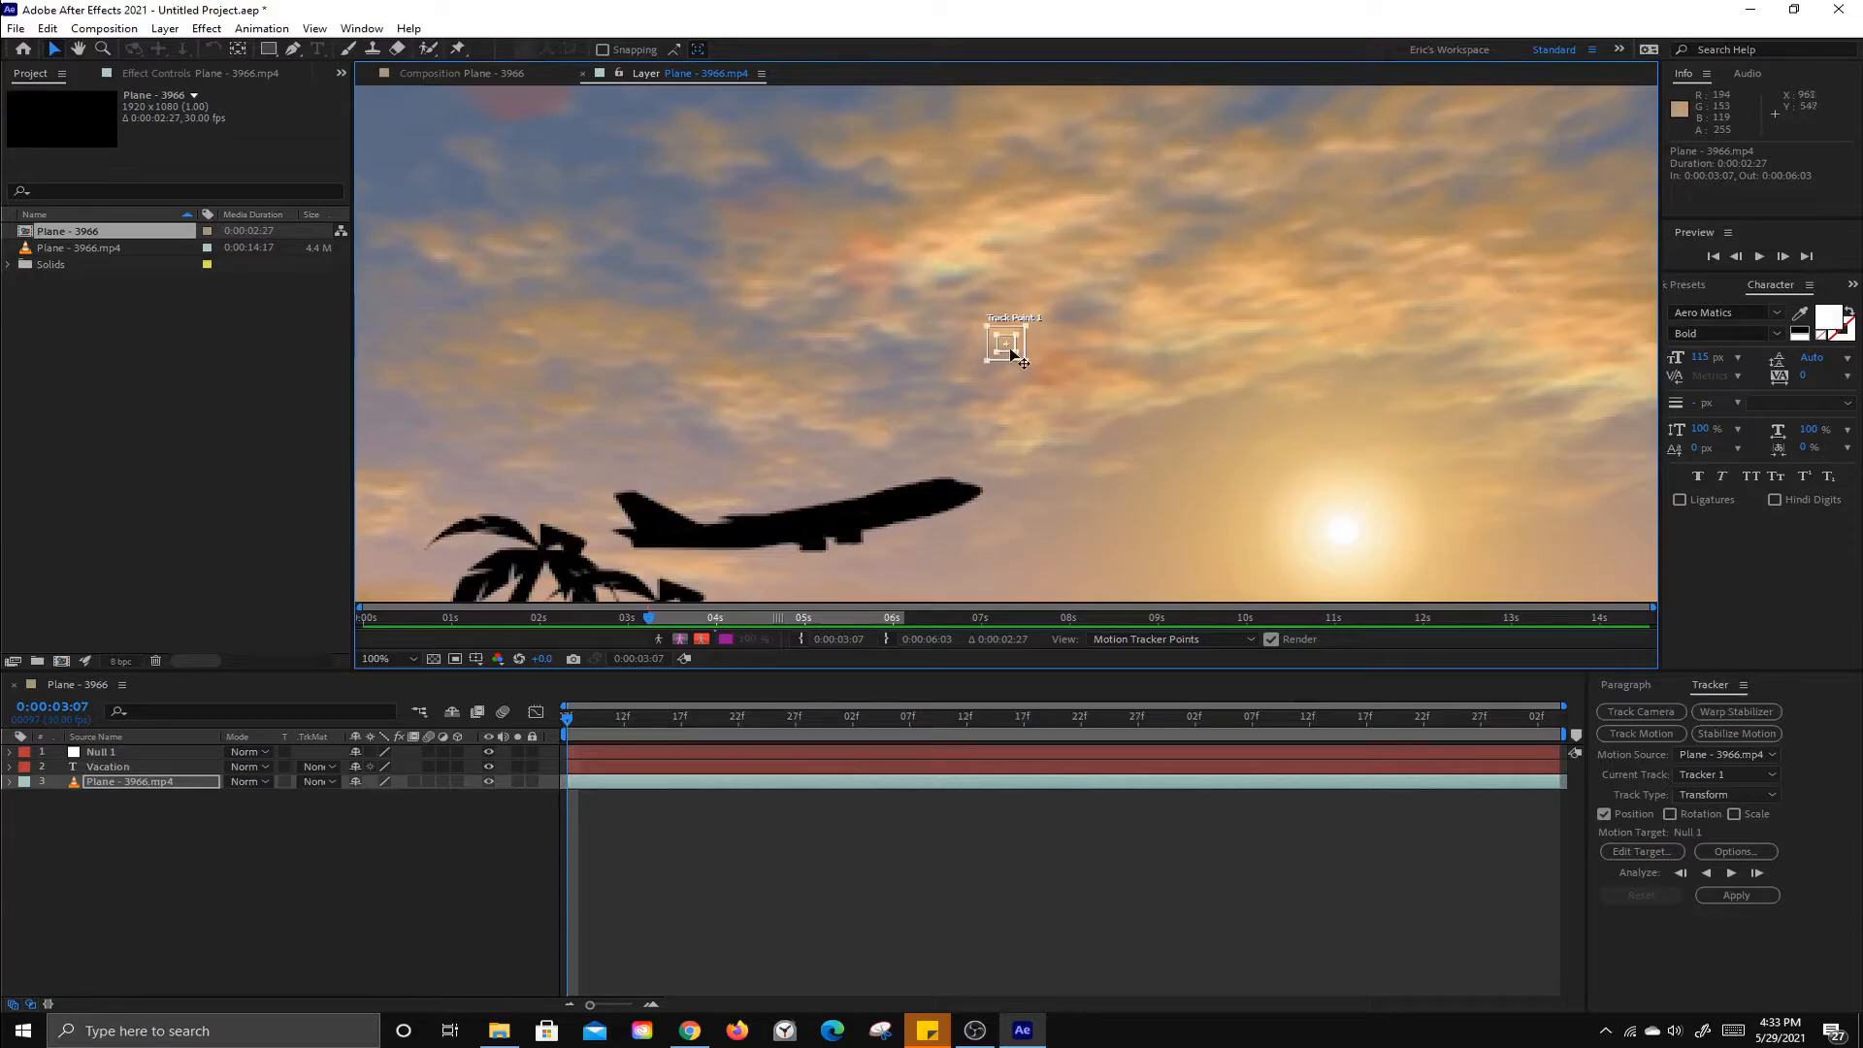
left_click_drag(1009, 351, 865, 536)
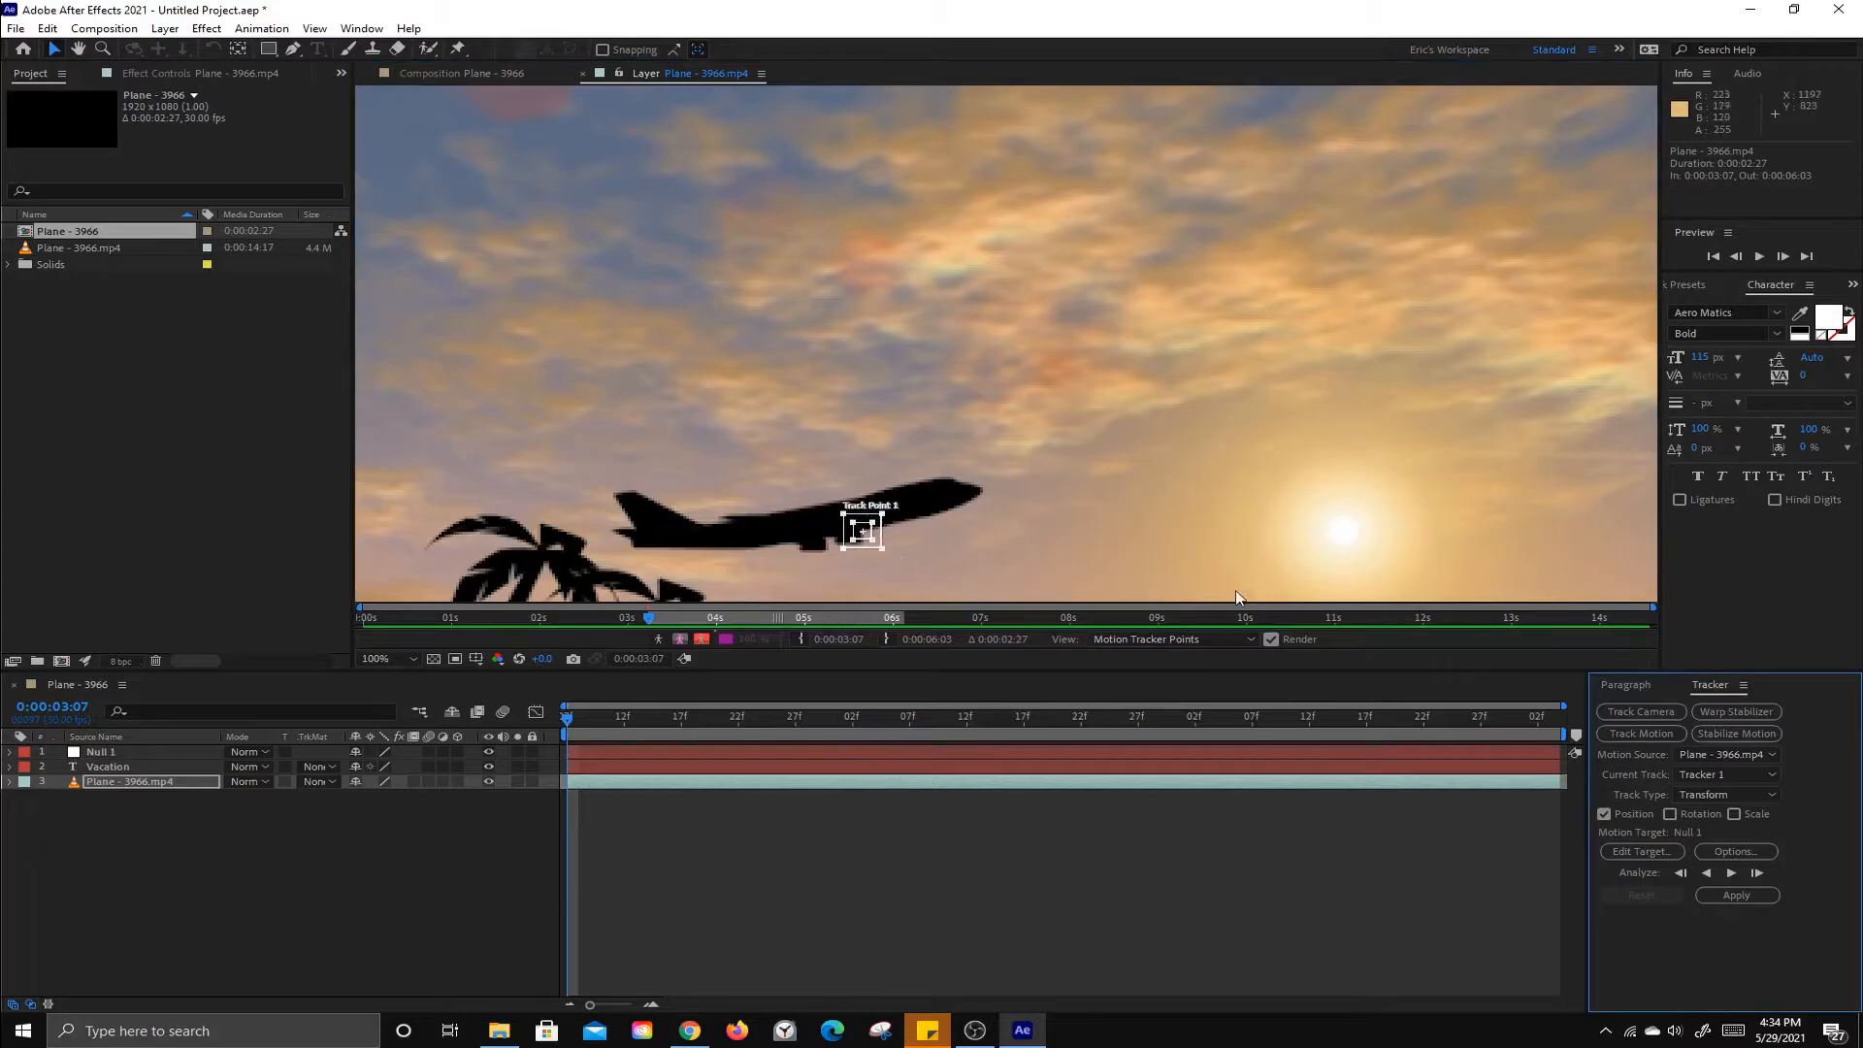
Analyze the plane's track forward from the first frame with the whole image in view, stopping before the clip ends.
left_click(415, 659)
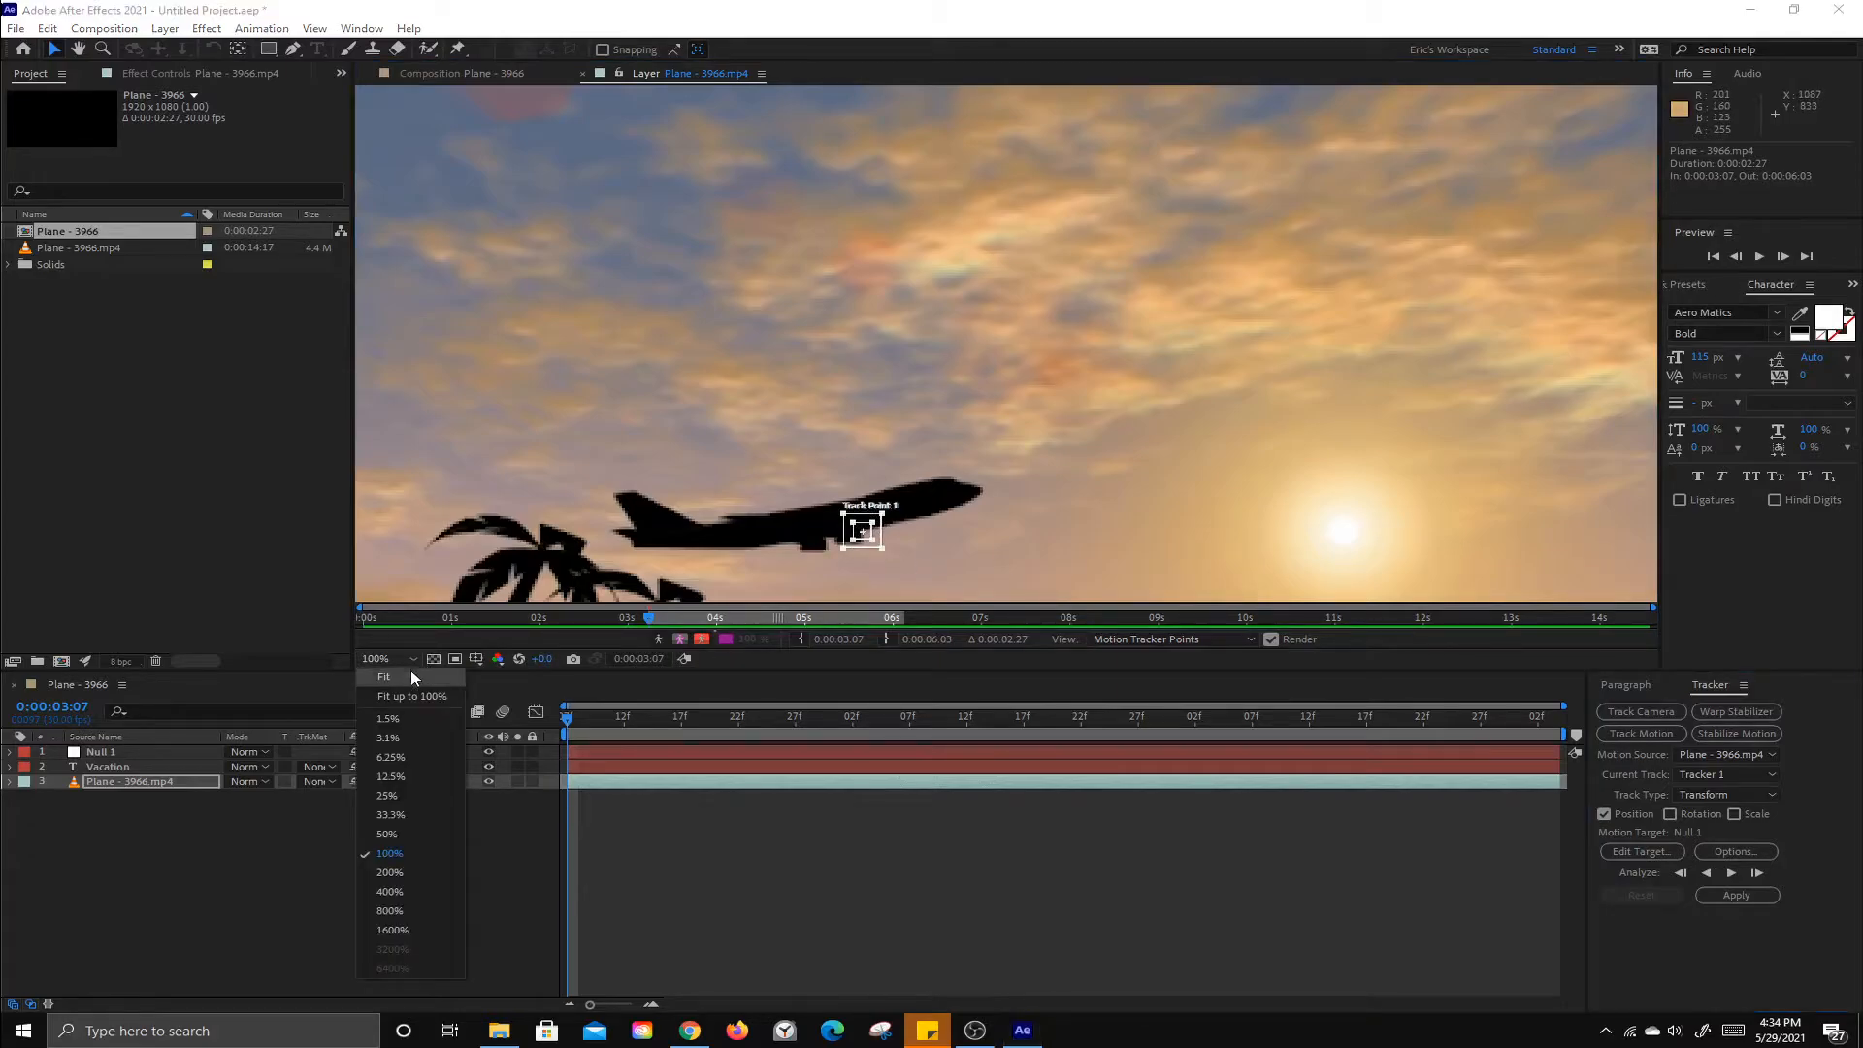
left_click(411, 676)
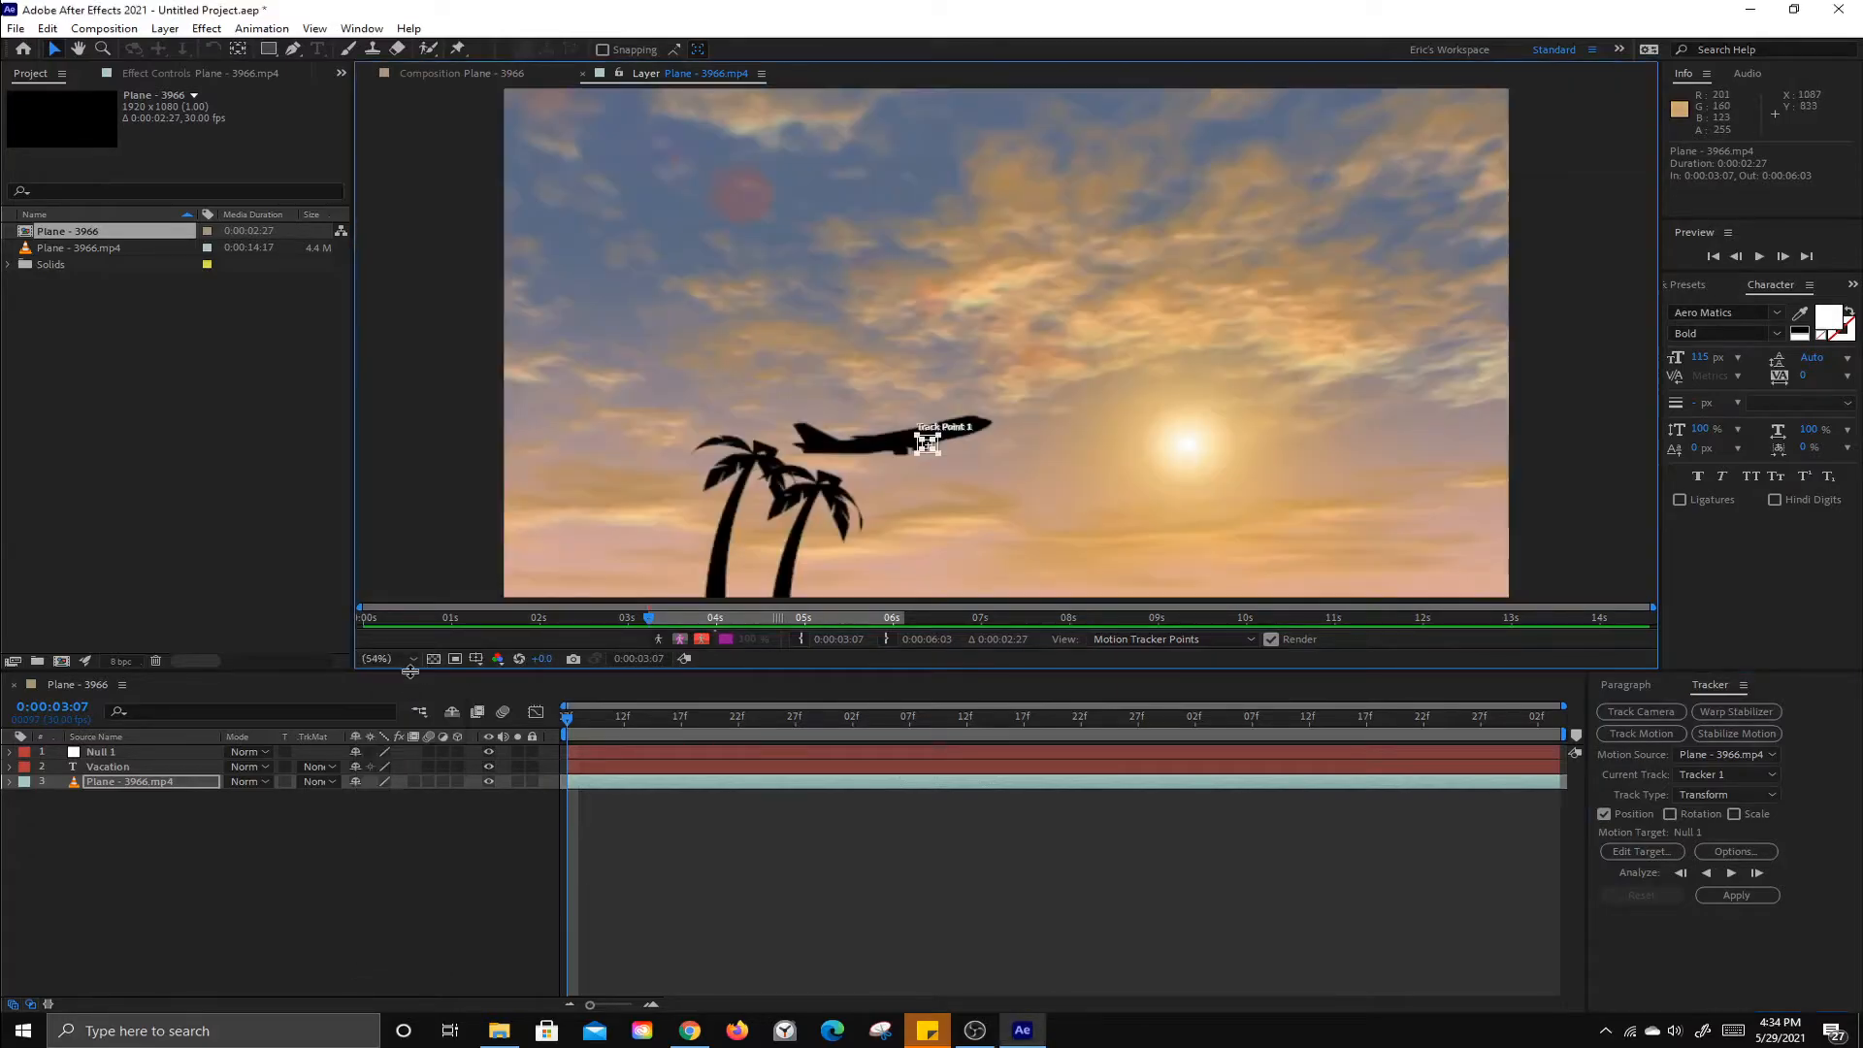
left_click(1731, 875)
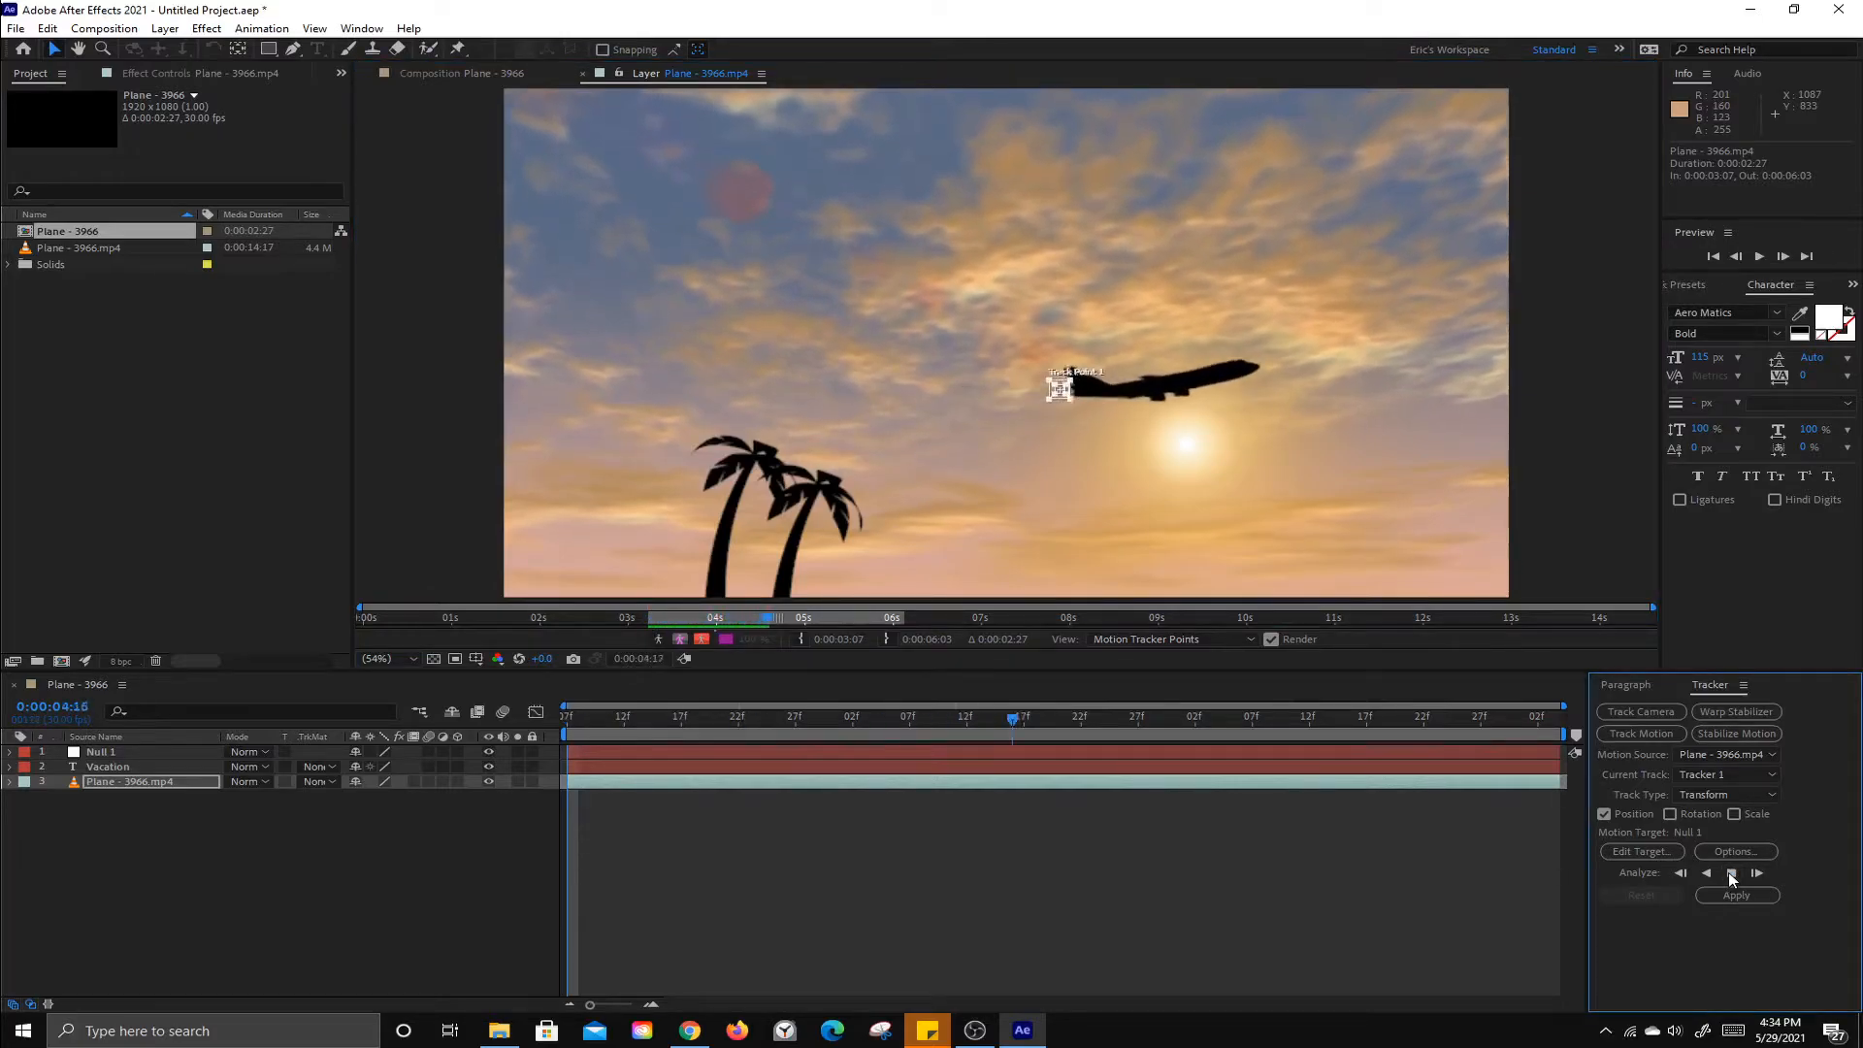
left_click(1731, 875)
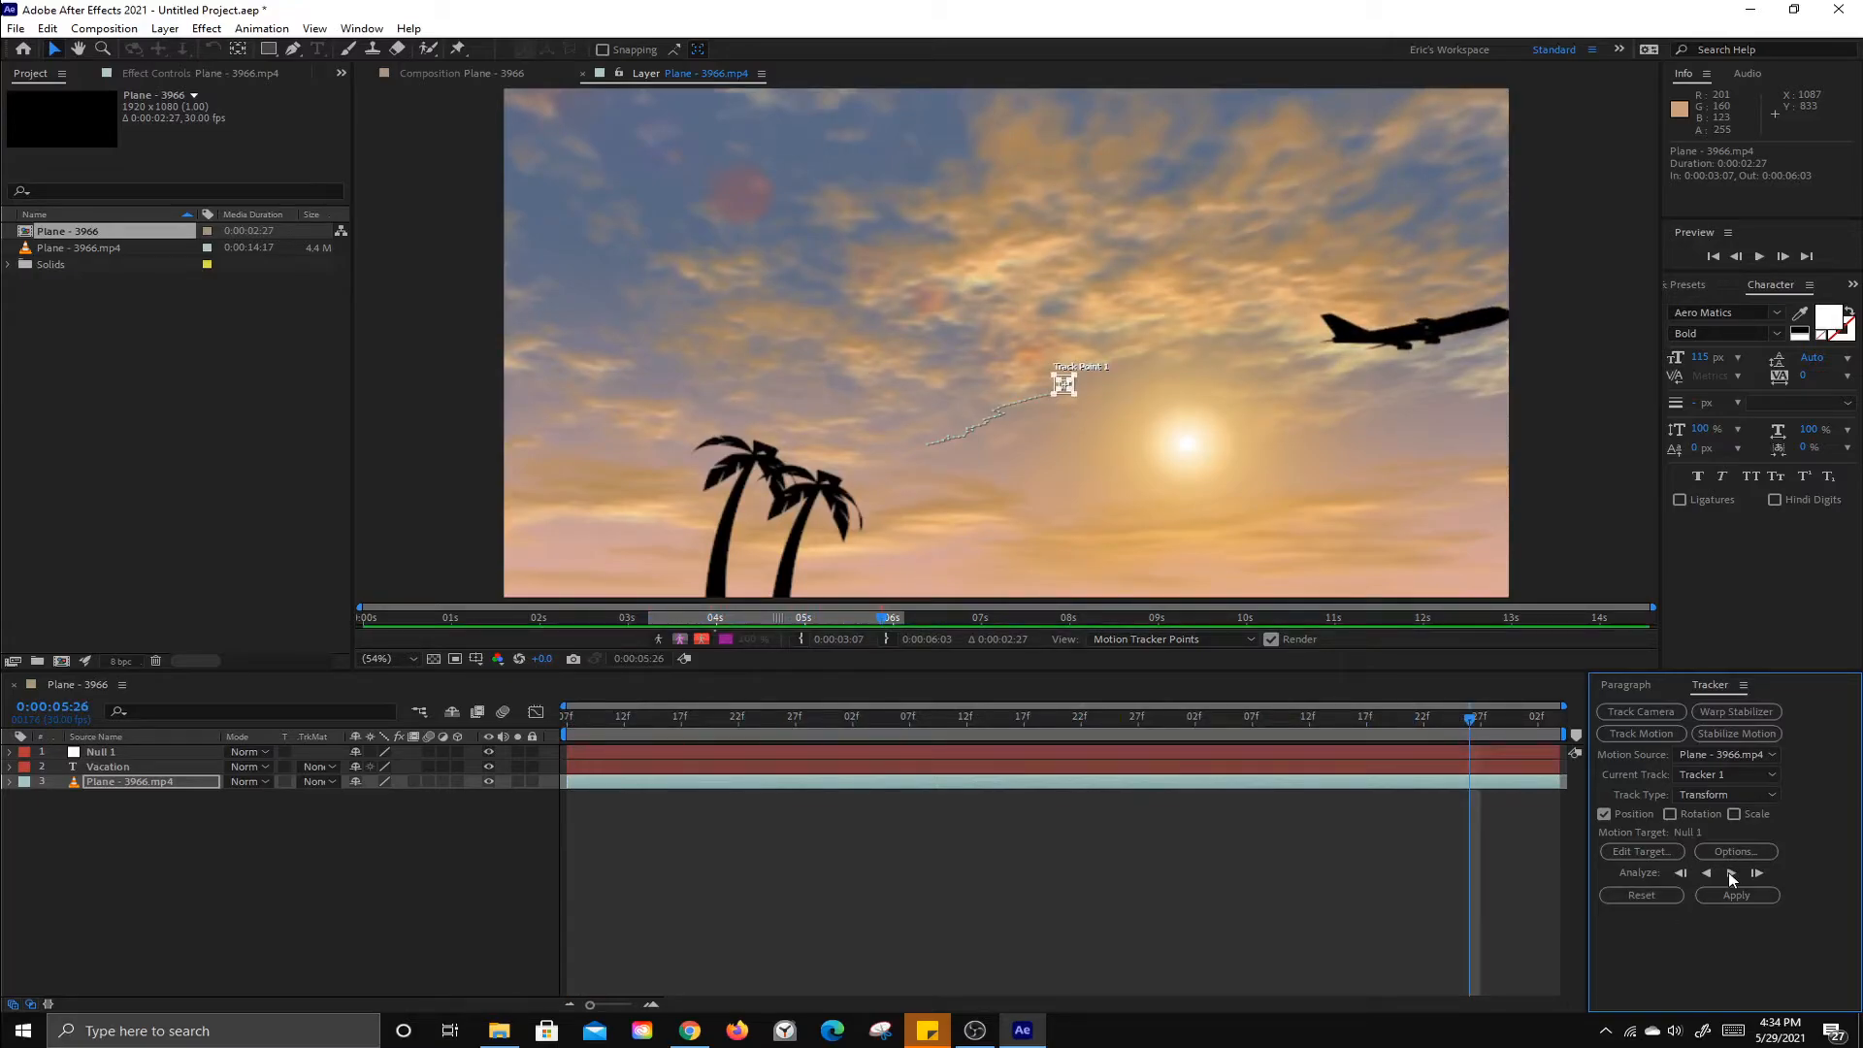
Return to the first frame and enlarge Track Point 1's inner feature region and outer search region slightly around the plane's underside.
left_click_drag(1476, 718, 527, 683)
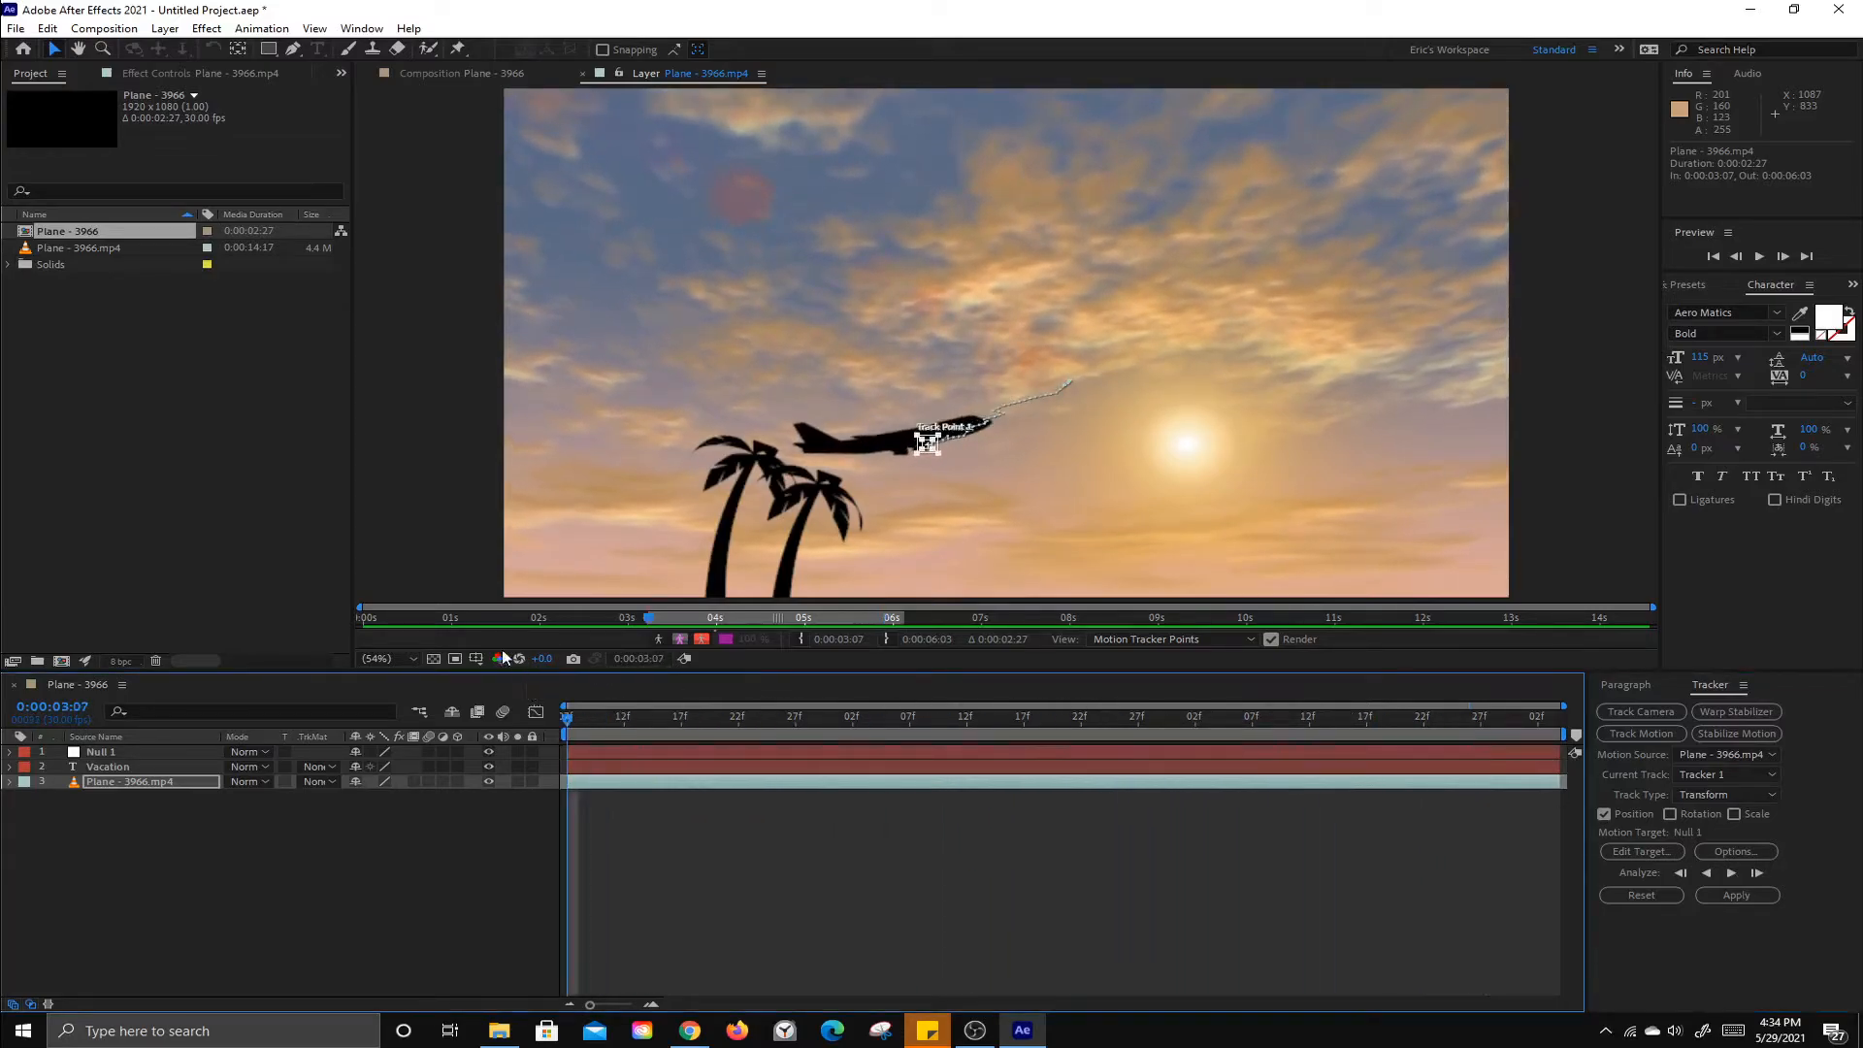
left_click(387, 659)
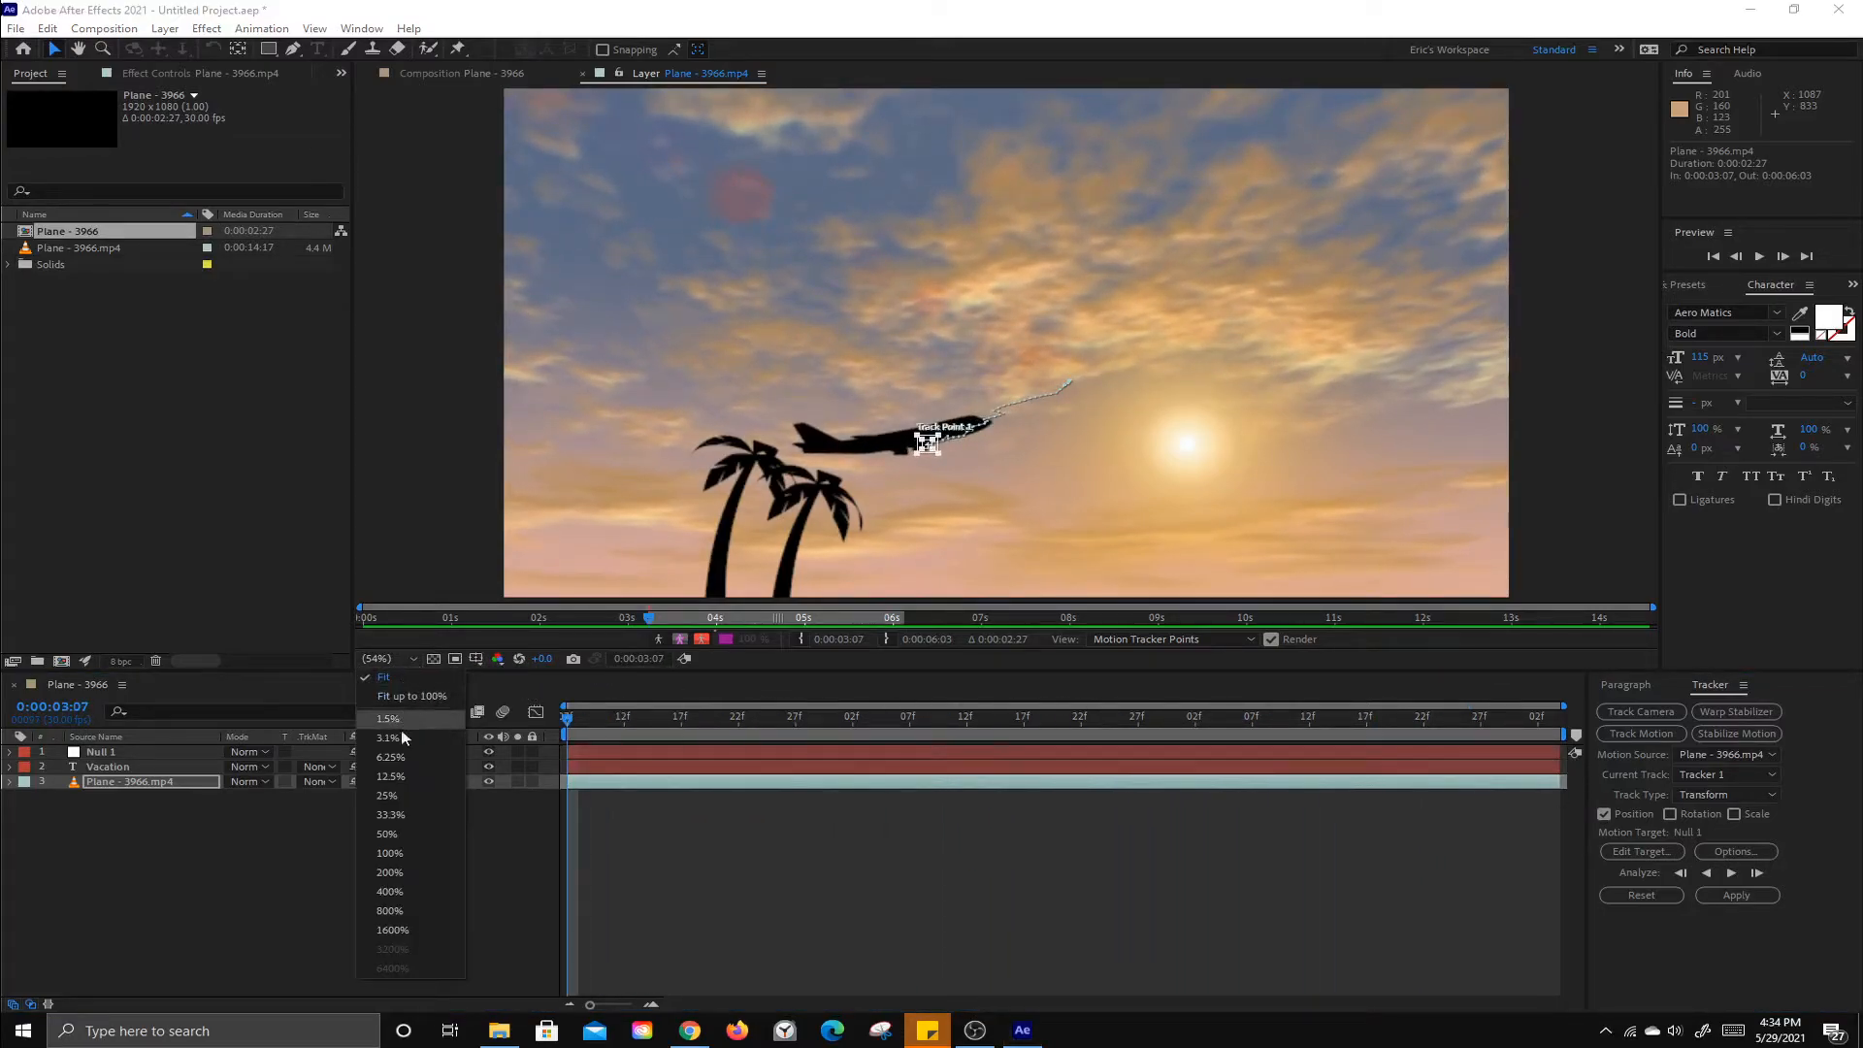
left_click(392, 852)
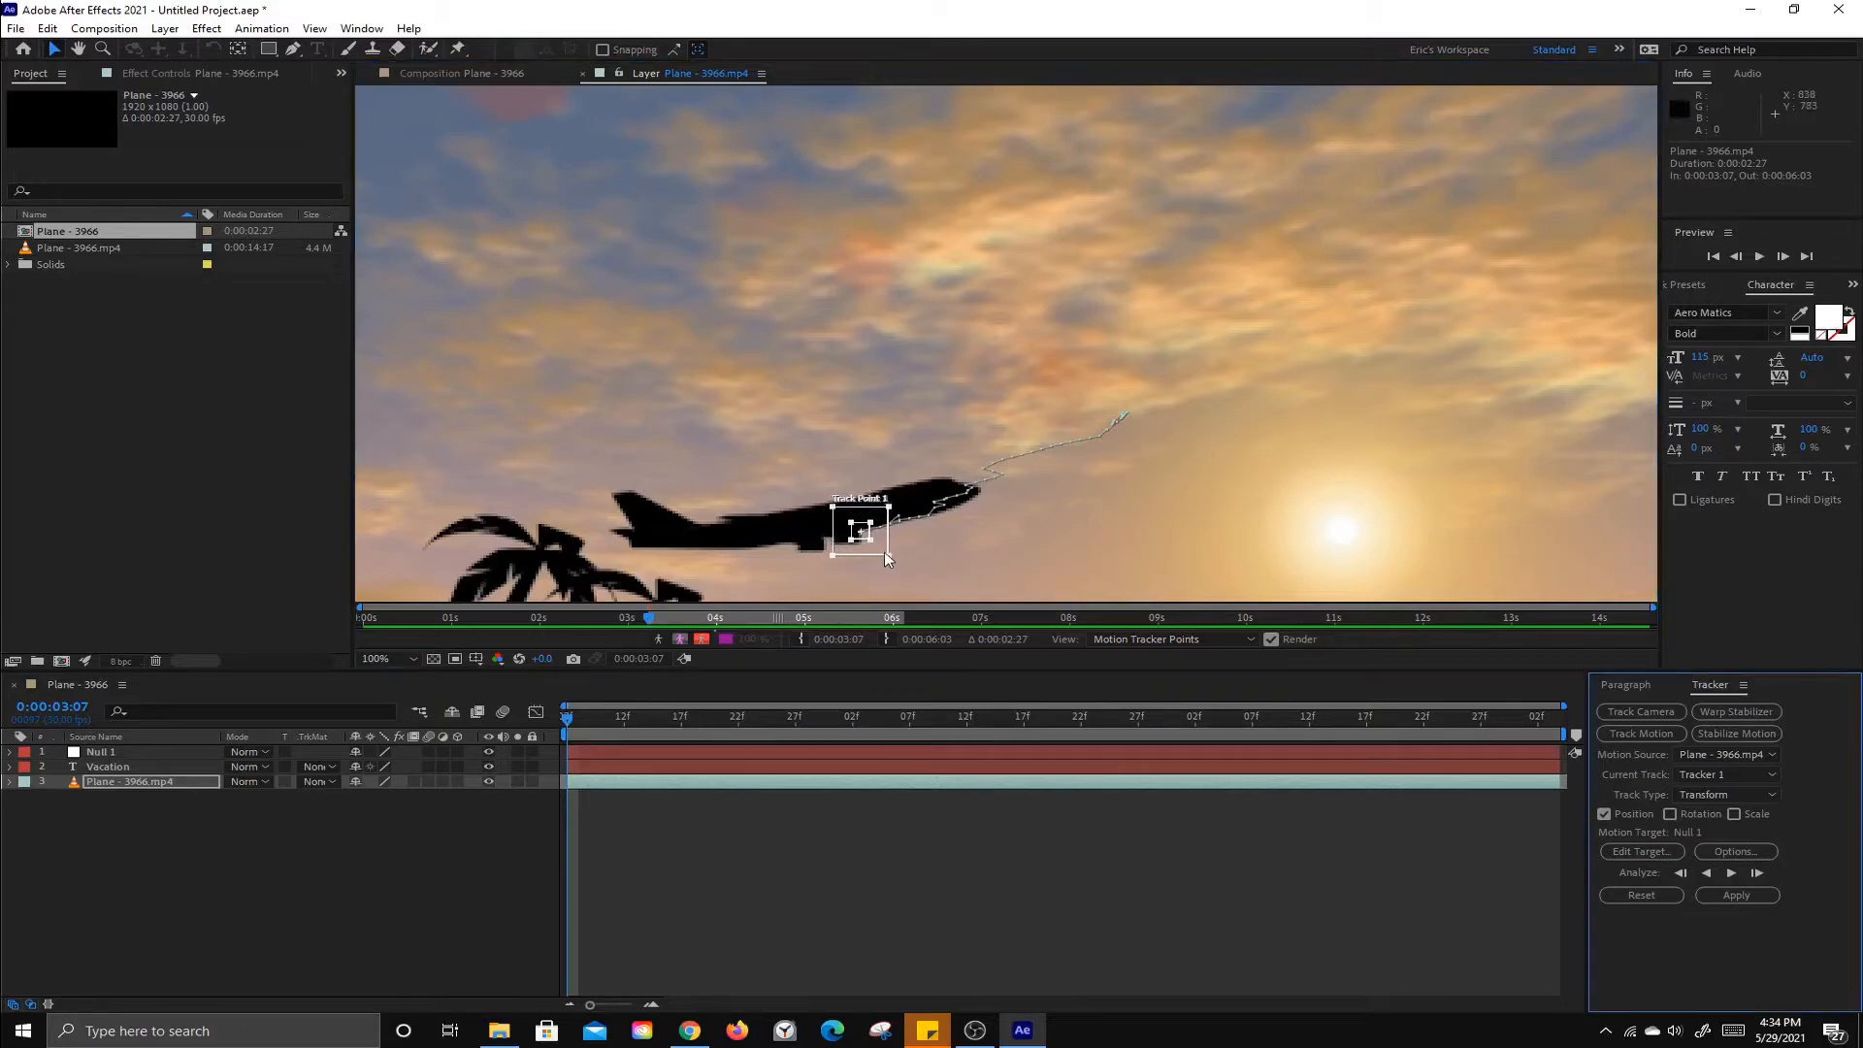
left_click_drag(871, 540, 873, 544)
left_click_drag(889, 555, 881, 549)
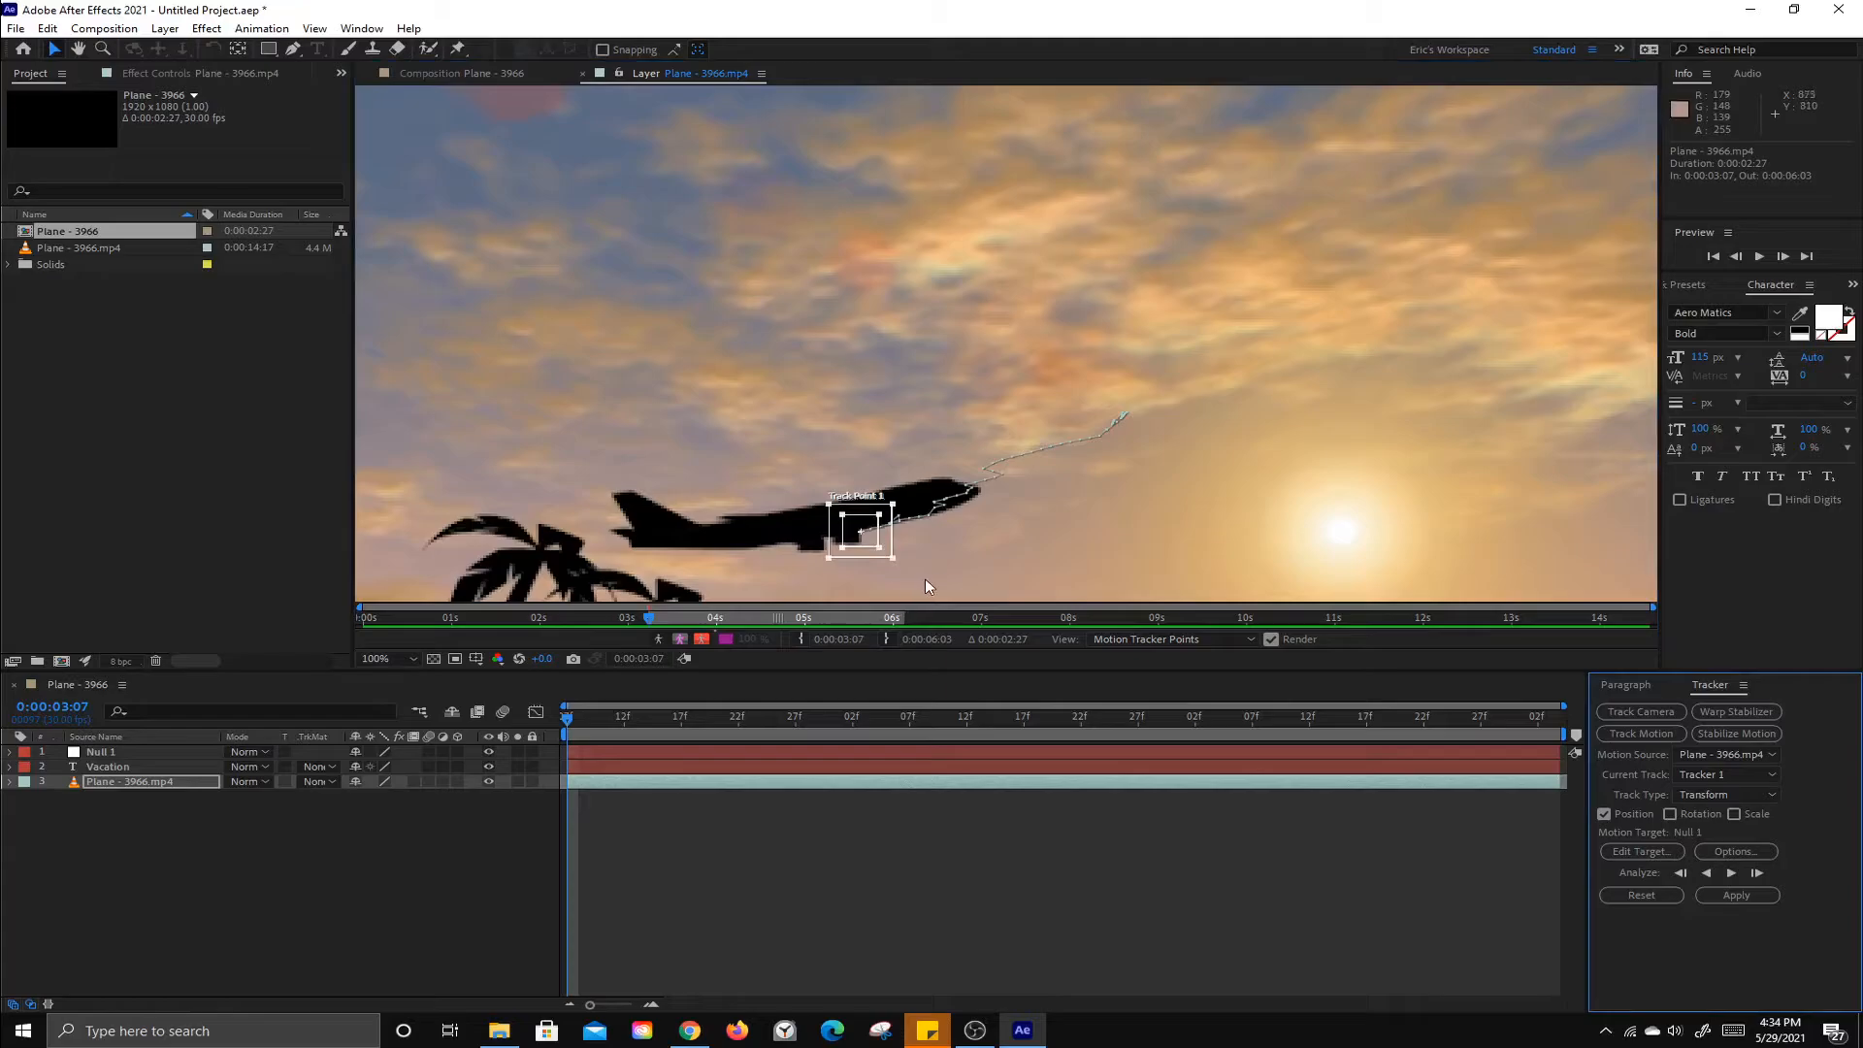
Analyze the plane's track forward again from the first frame to the clip's end with the whole image in view.
left_click(569, 719)
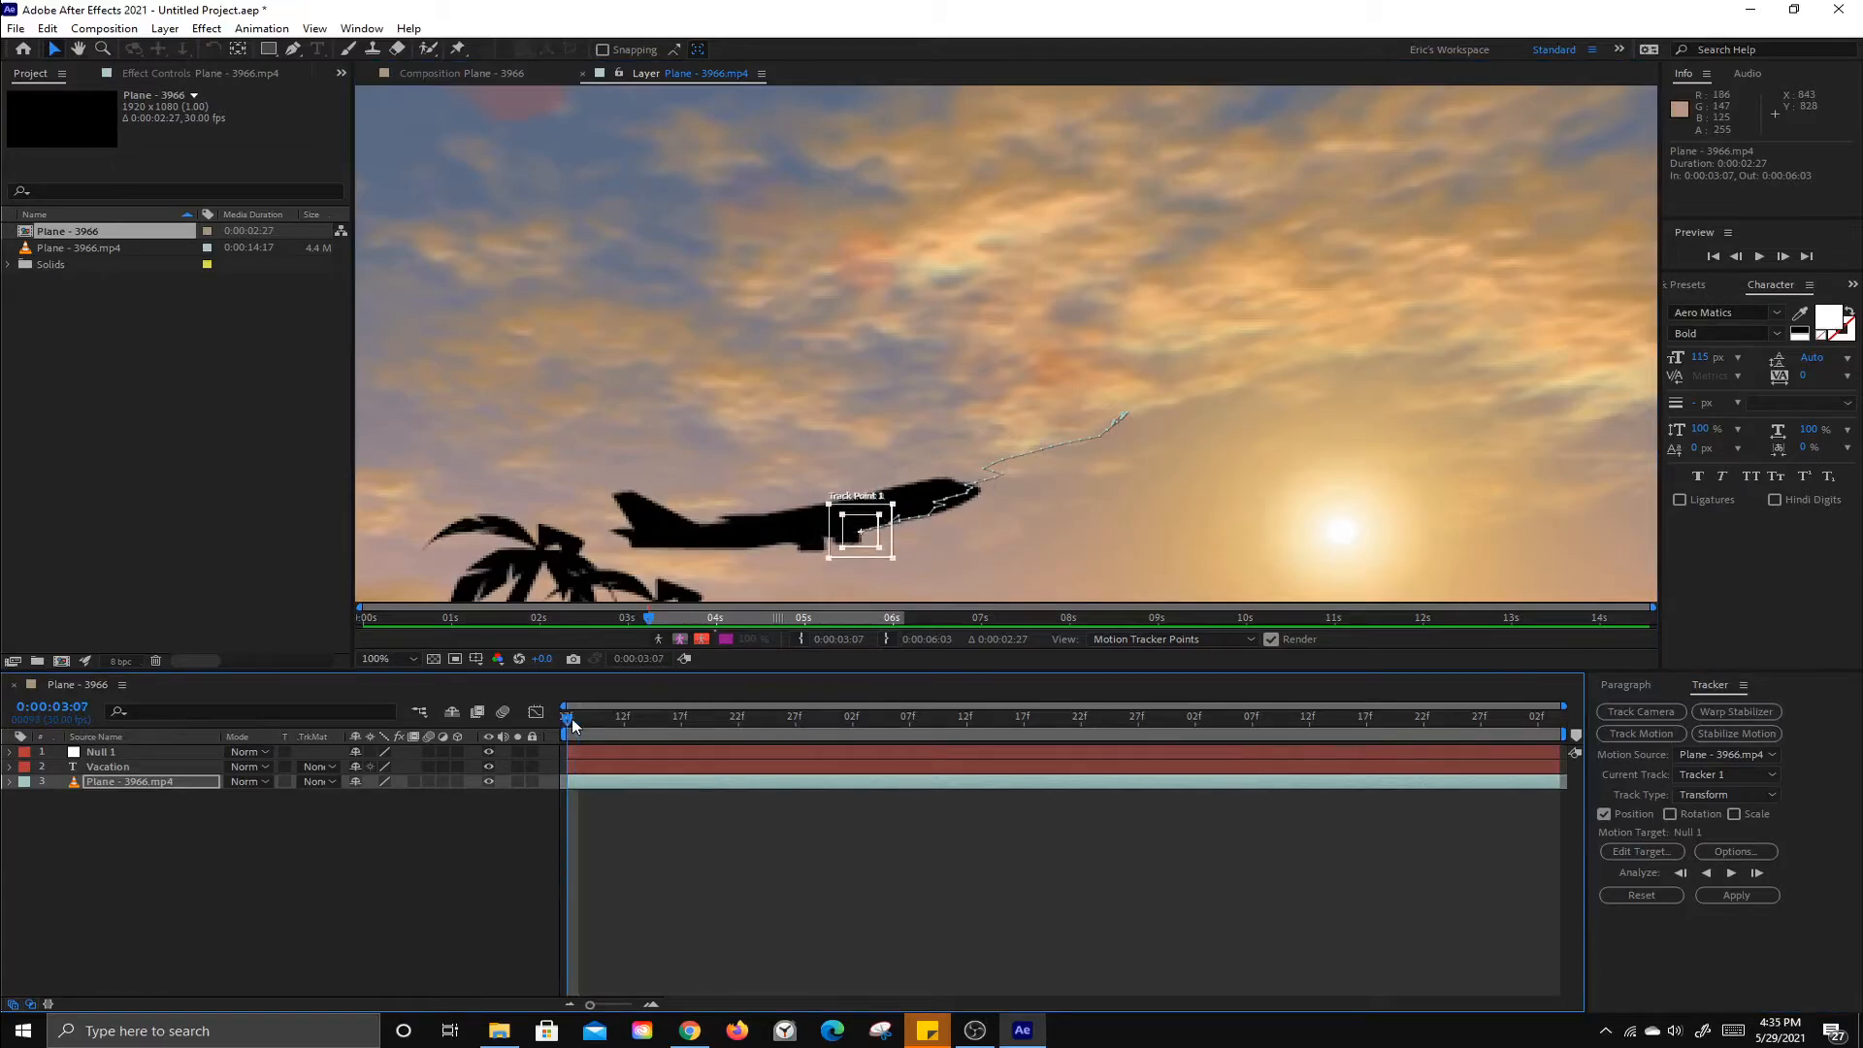
mouse_move(573, 718)
left_mouse_down()
mouse_move(639, 726)
mouse_move(553, 733)
left_mouse_up()
left_click(413, 660)
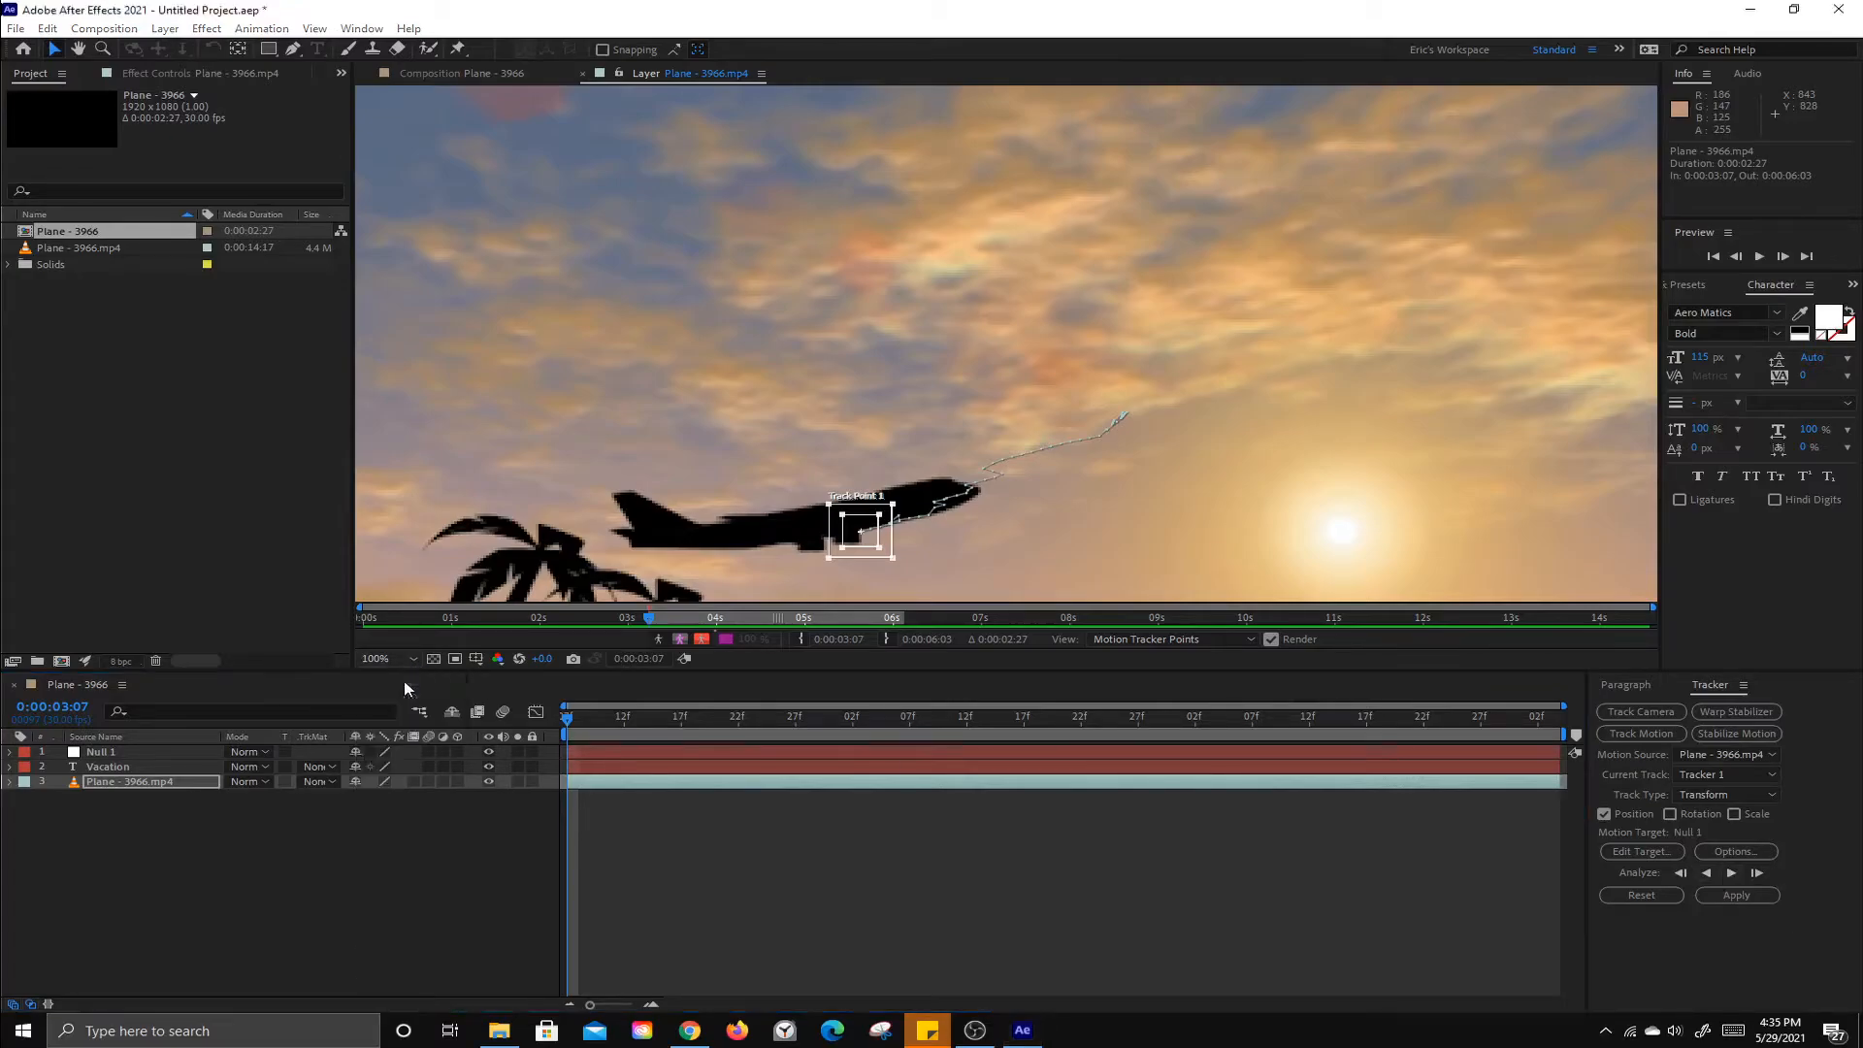
left_click(408, 679)
left_click(1732, 872)
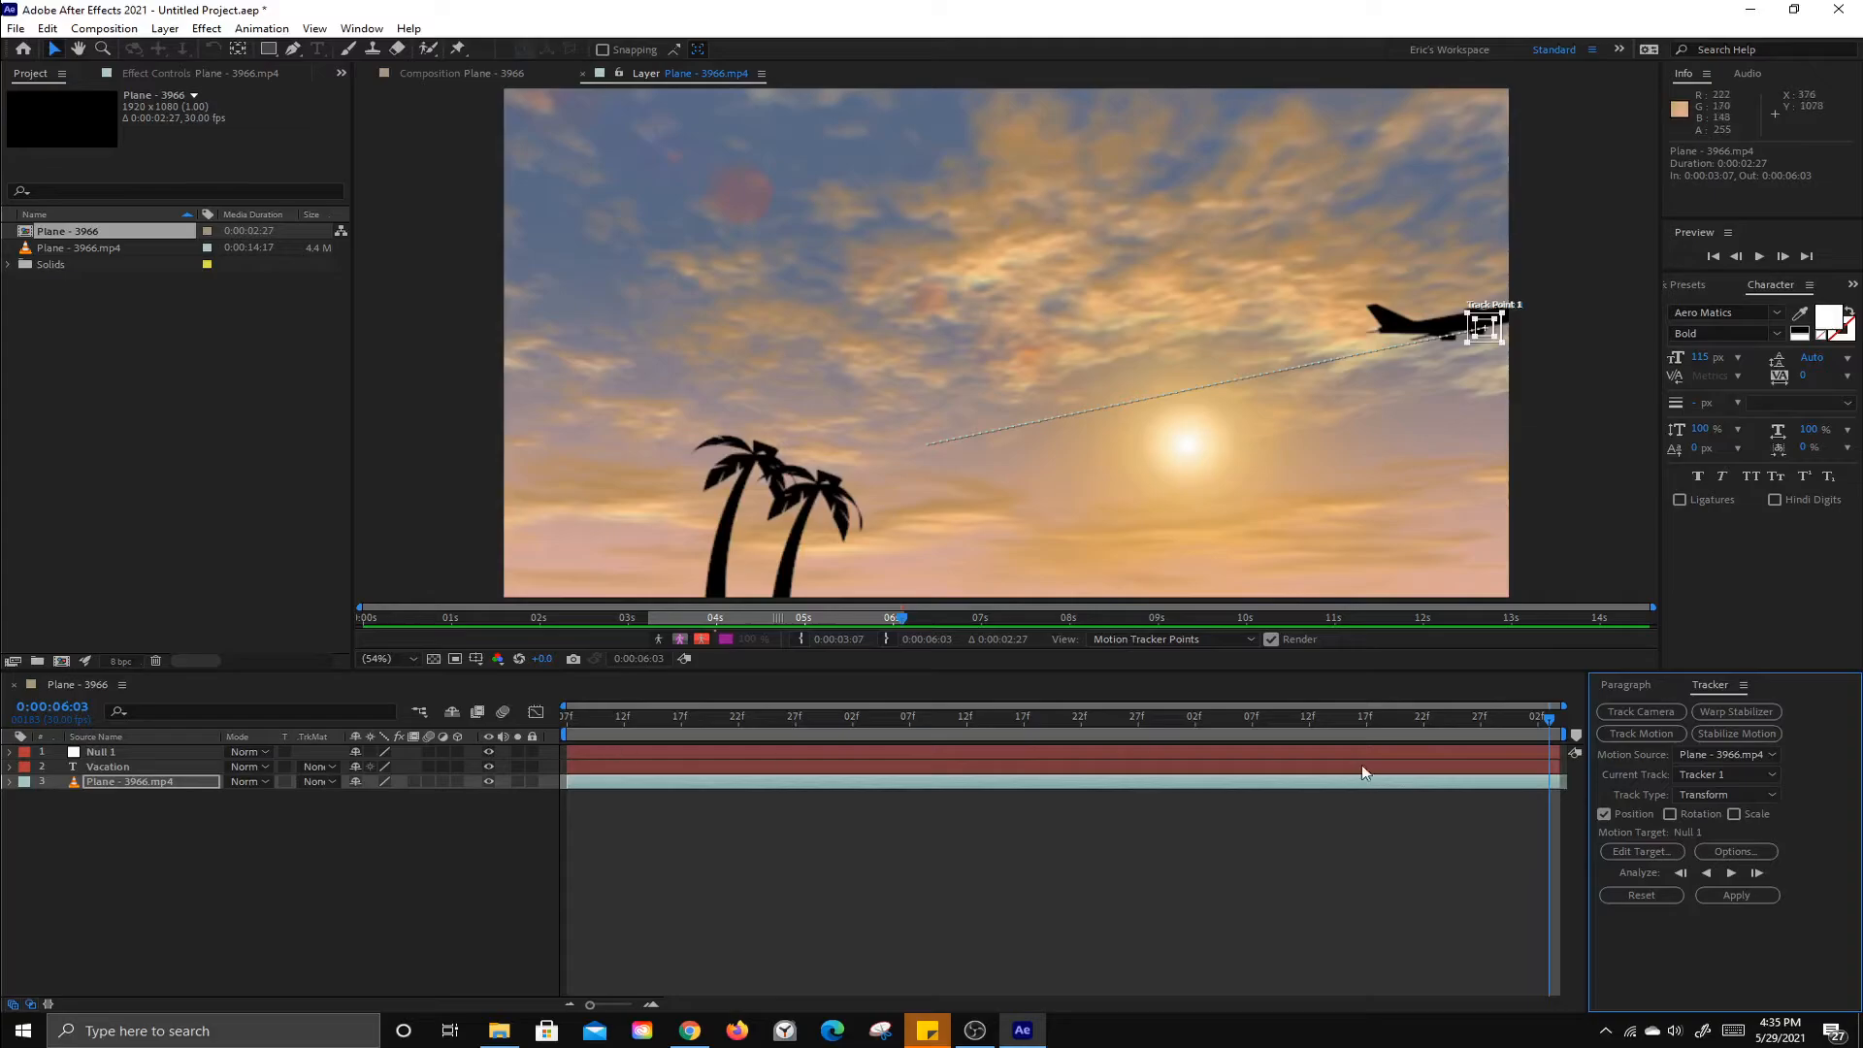
Go back to the first frame and set Null 1 as the tracker's motion target layer.
left_click_drag(1546, 716, 544, 741)
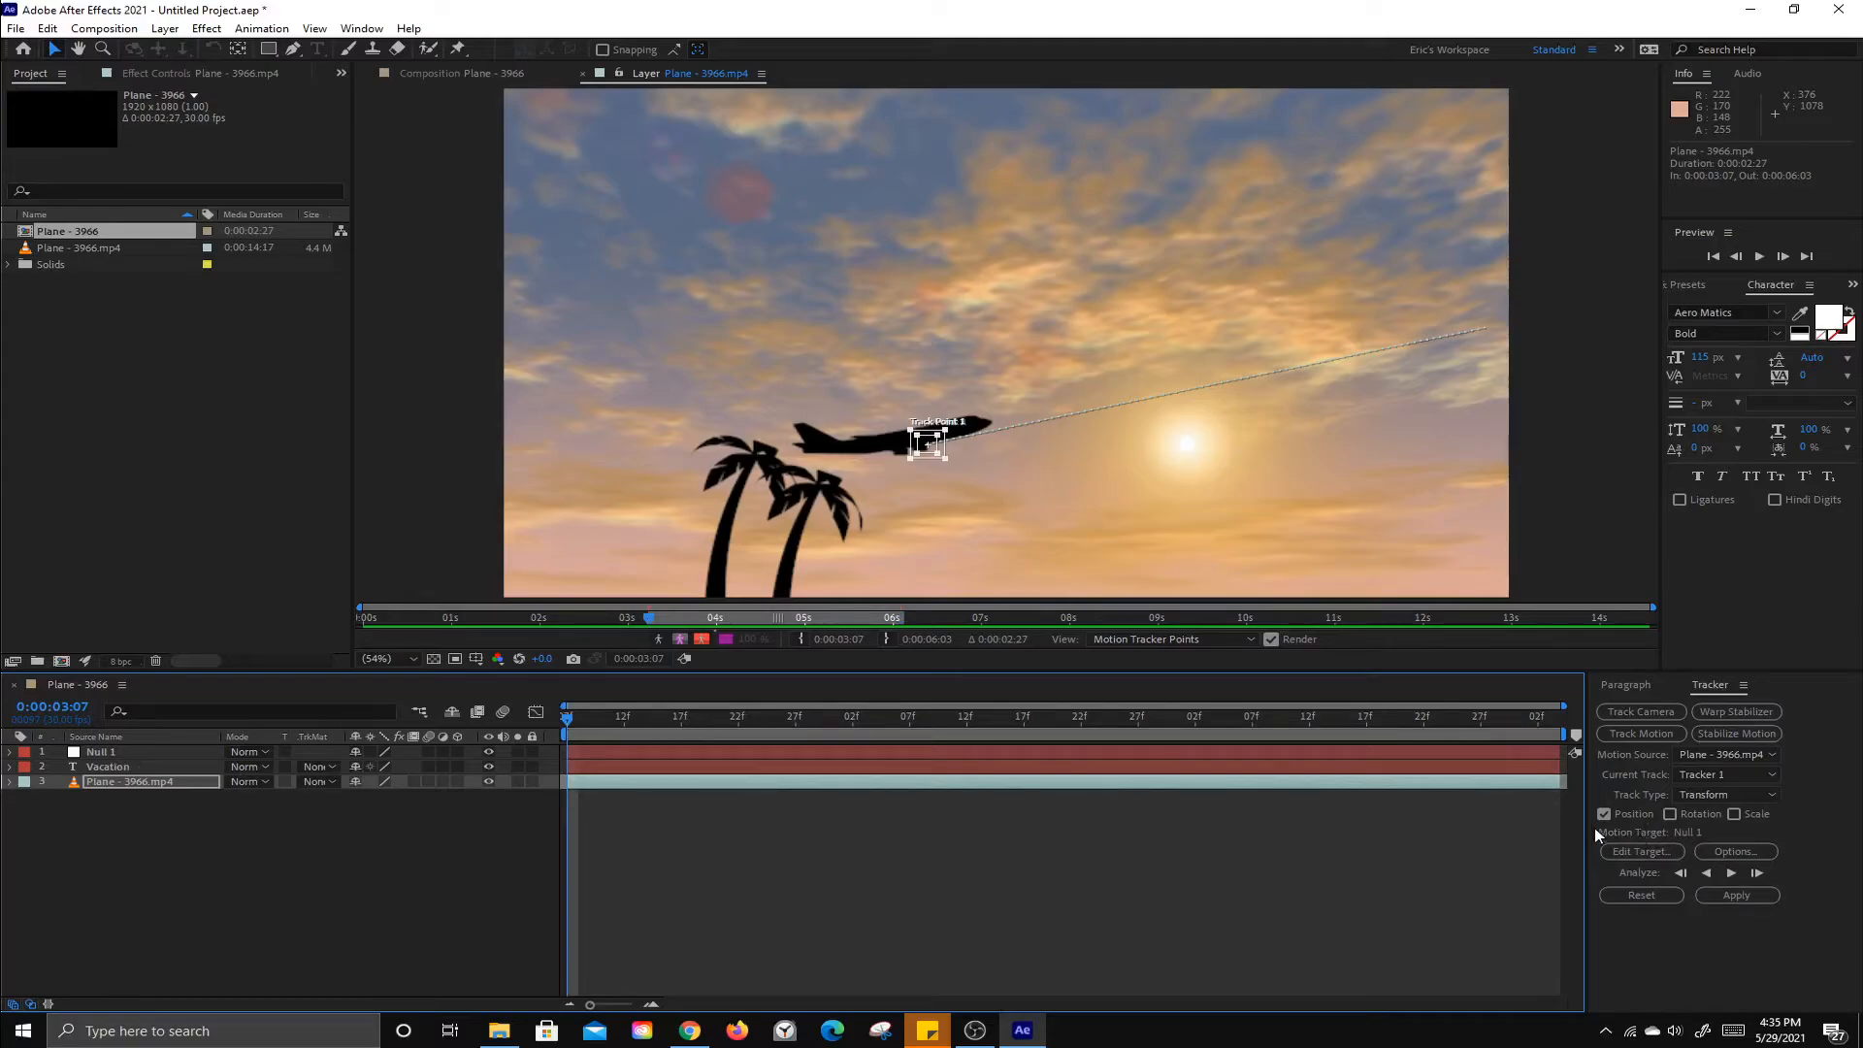
left_click(1644, 851)
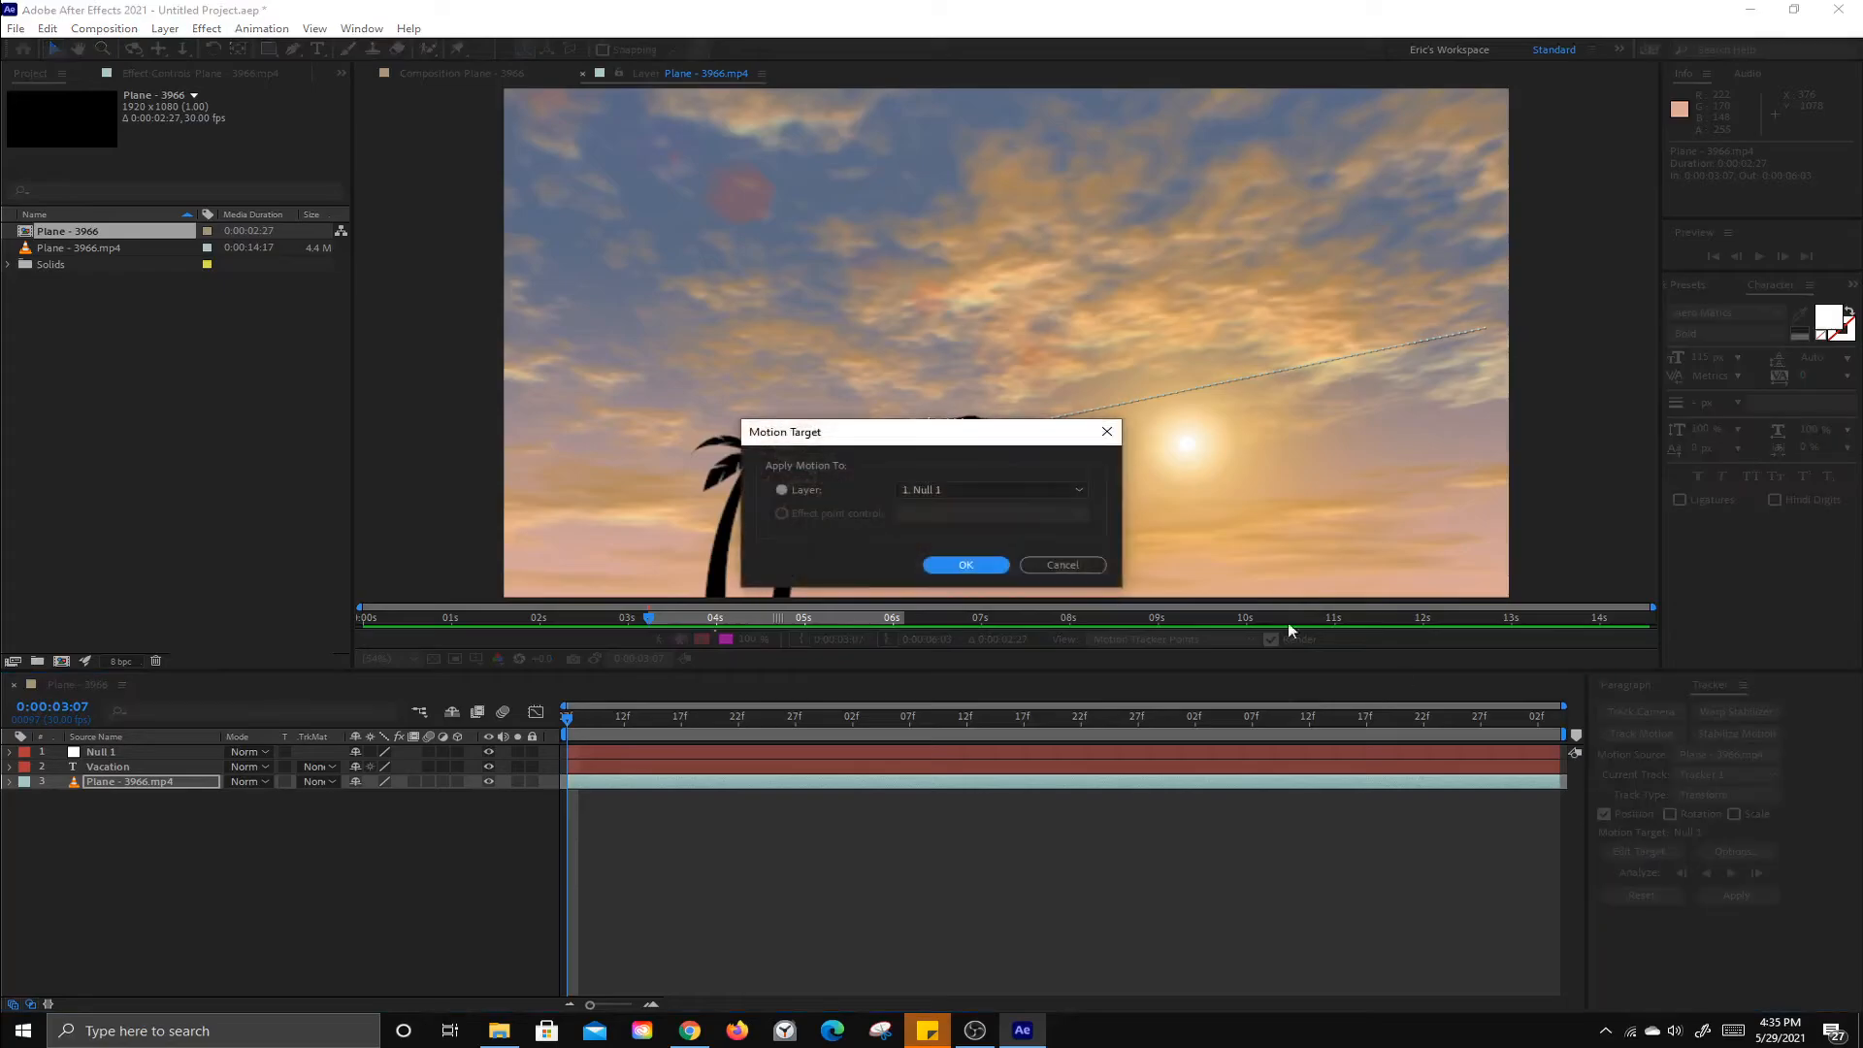
left_click(953, 493)
left_click(940, 508)
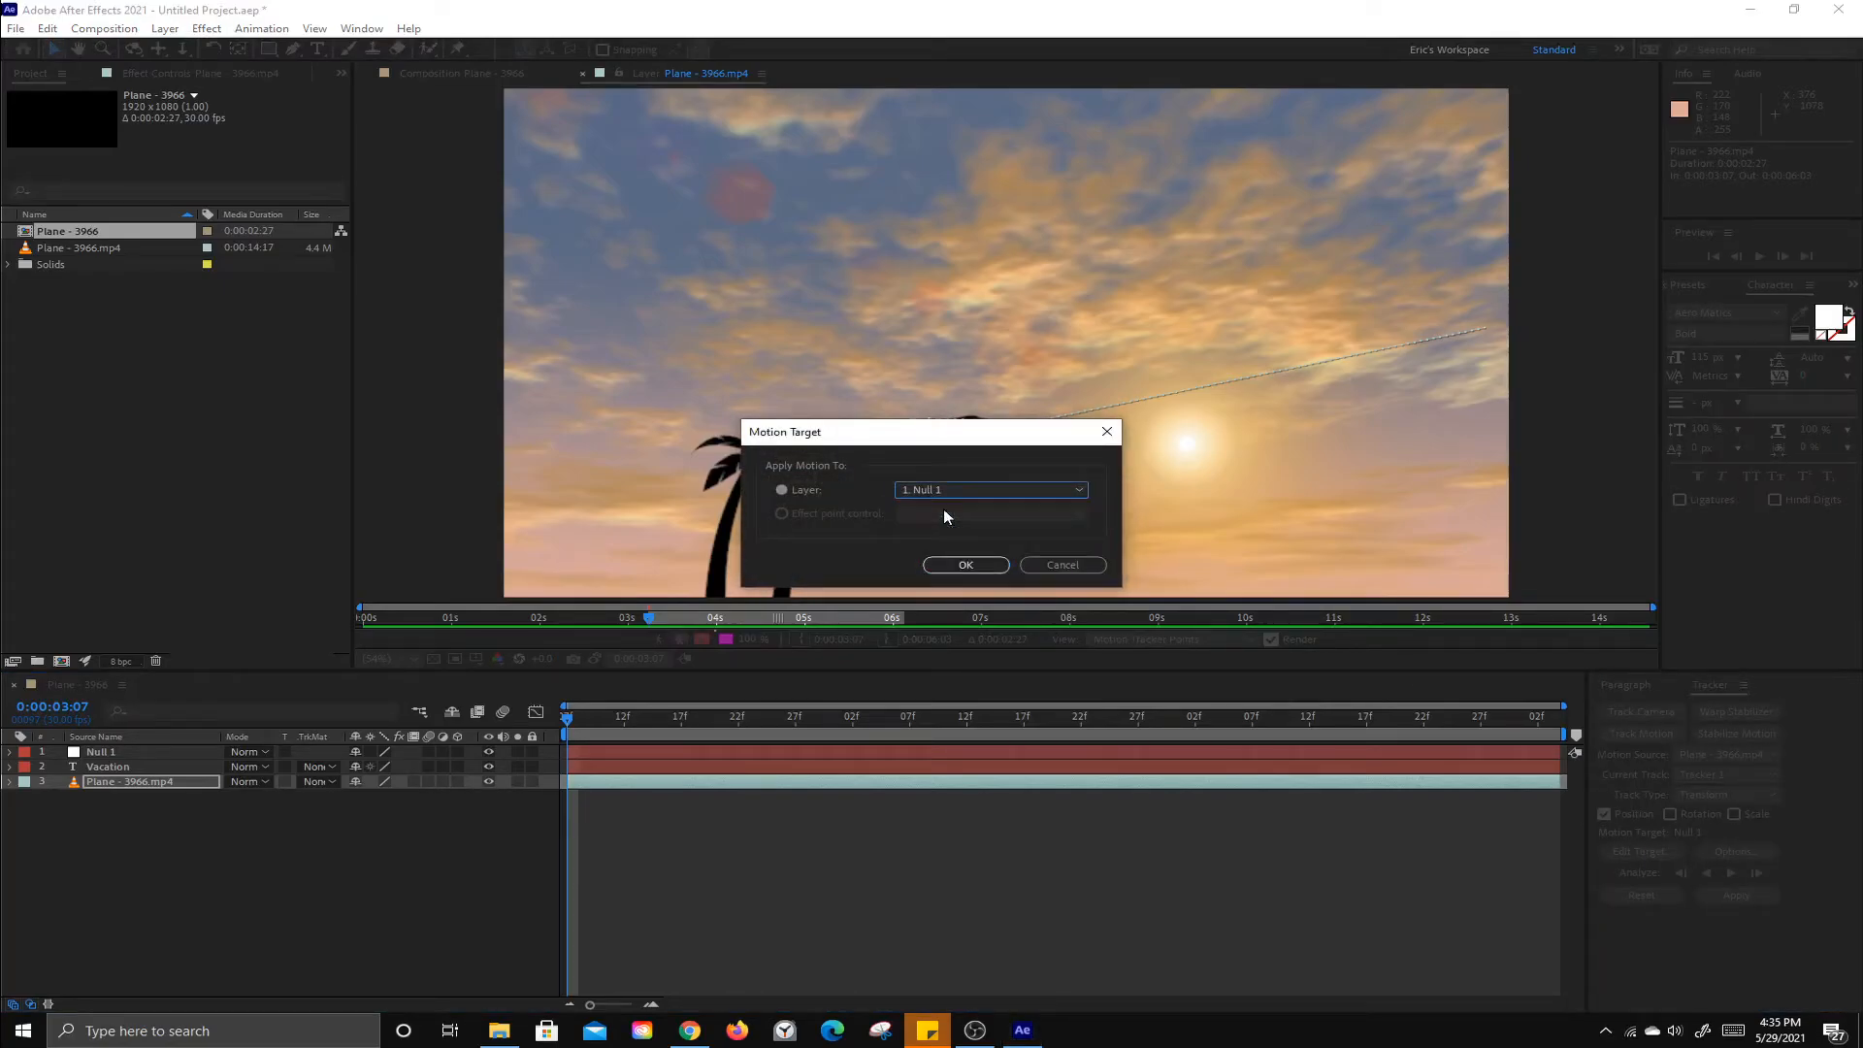
left_click(966, 564)
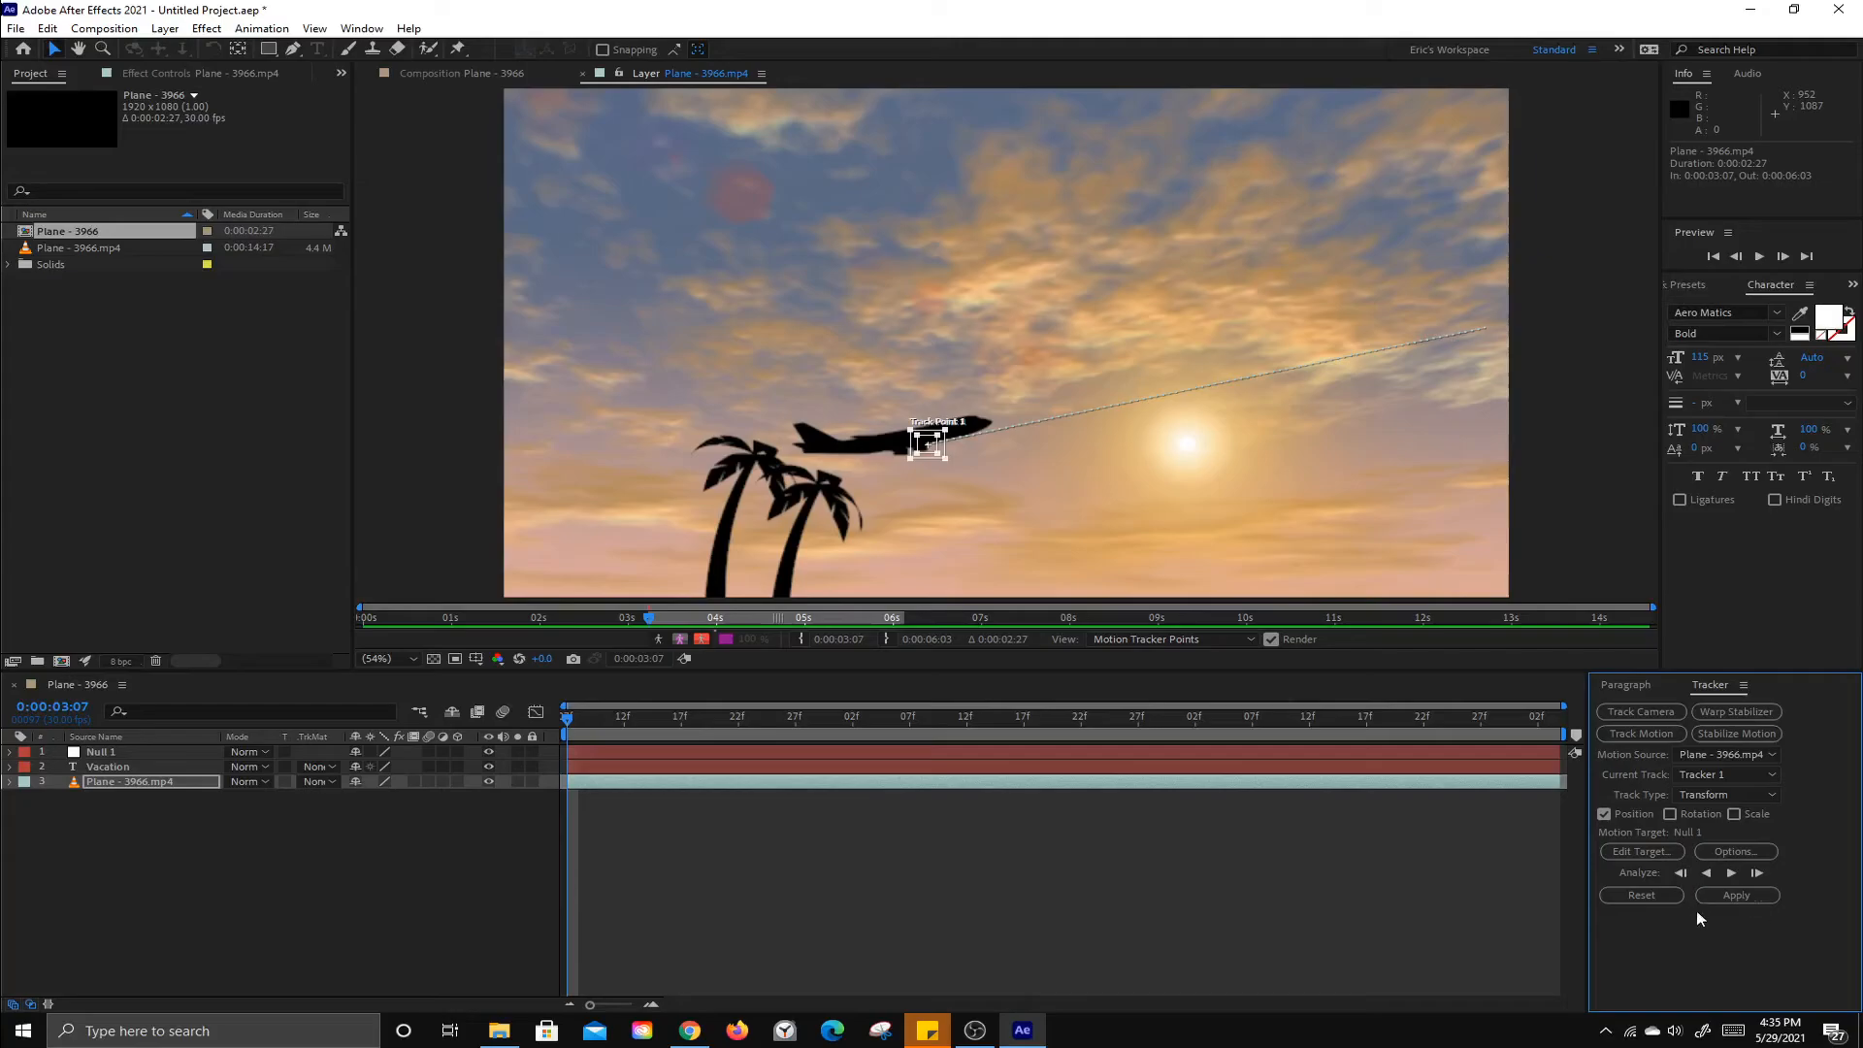
Apply the track to Null 1 in X and Y, collapse the footage layer's properties and scrub to check the null's motion.
left_click(1731, 895)
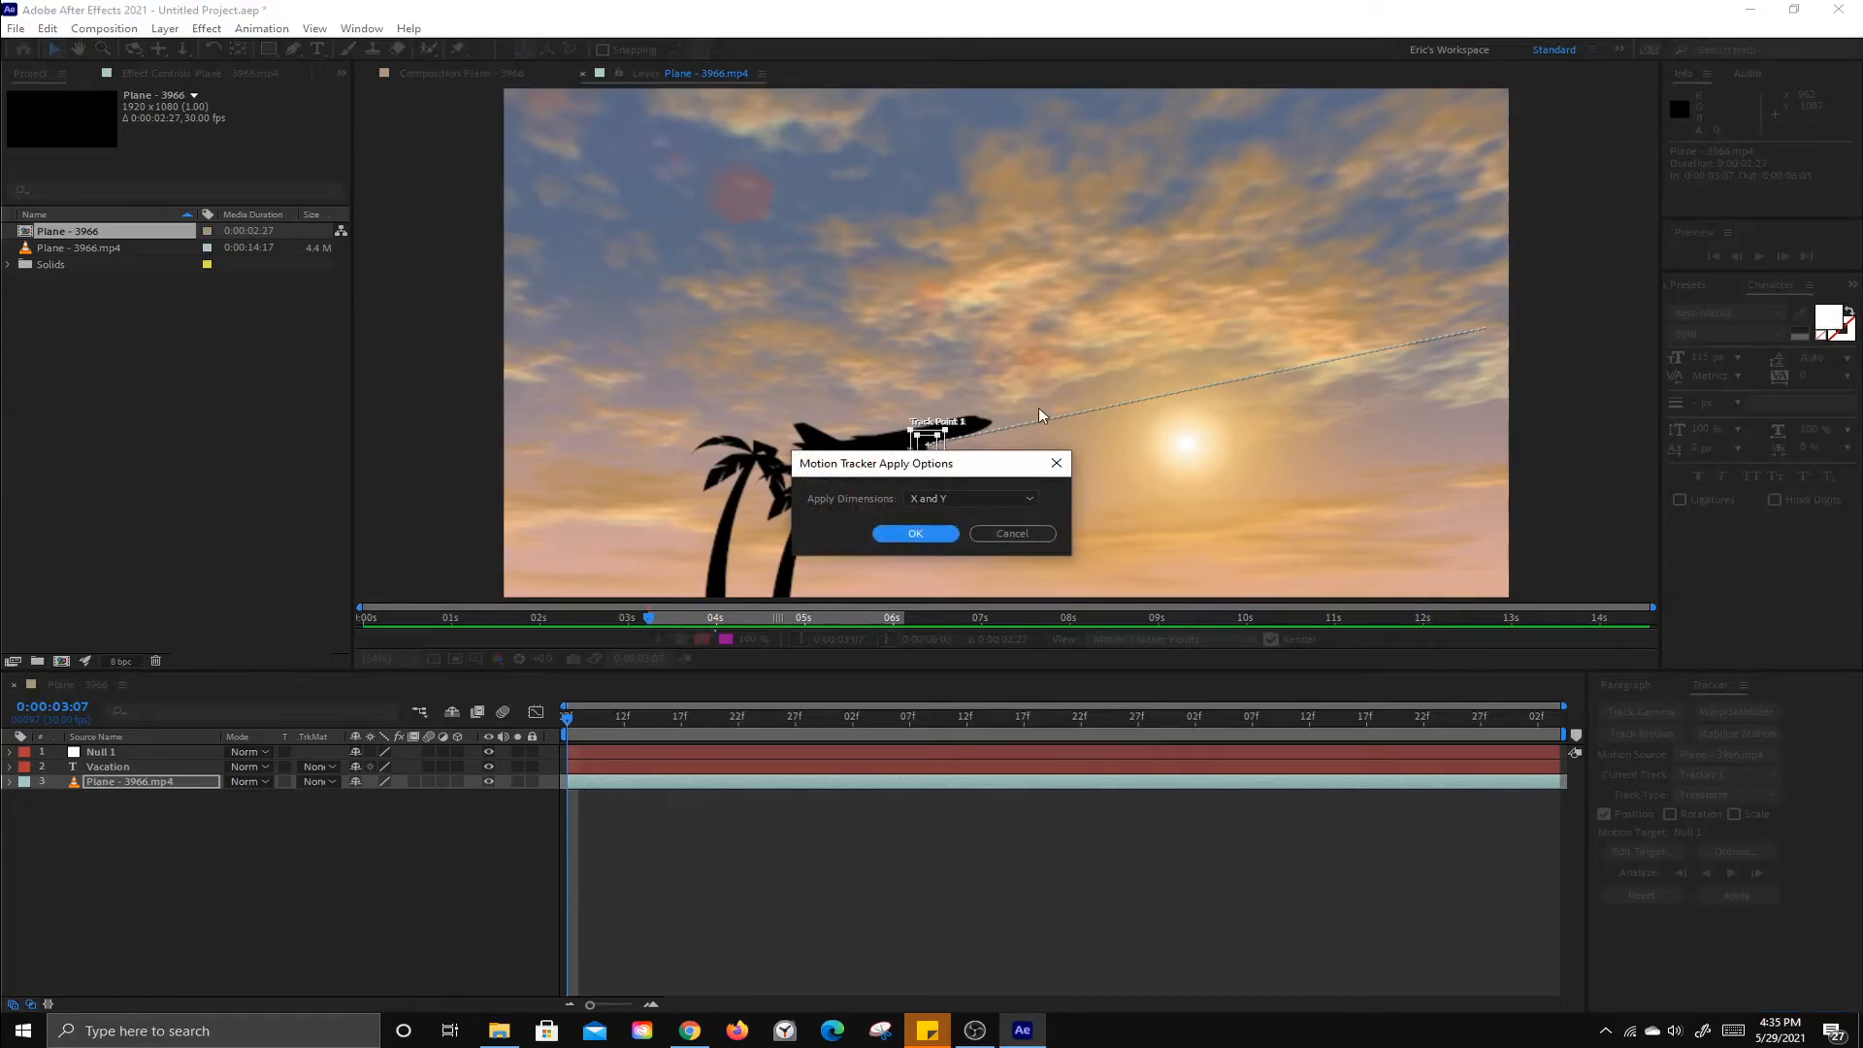
left_click(915, 534)
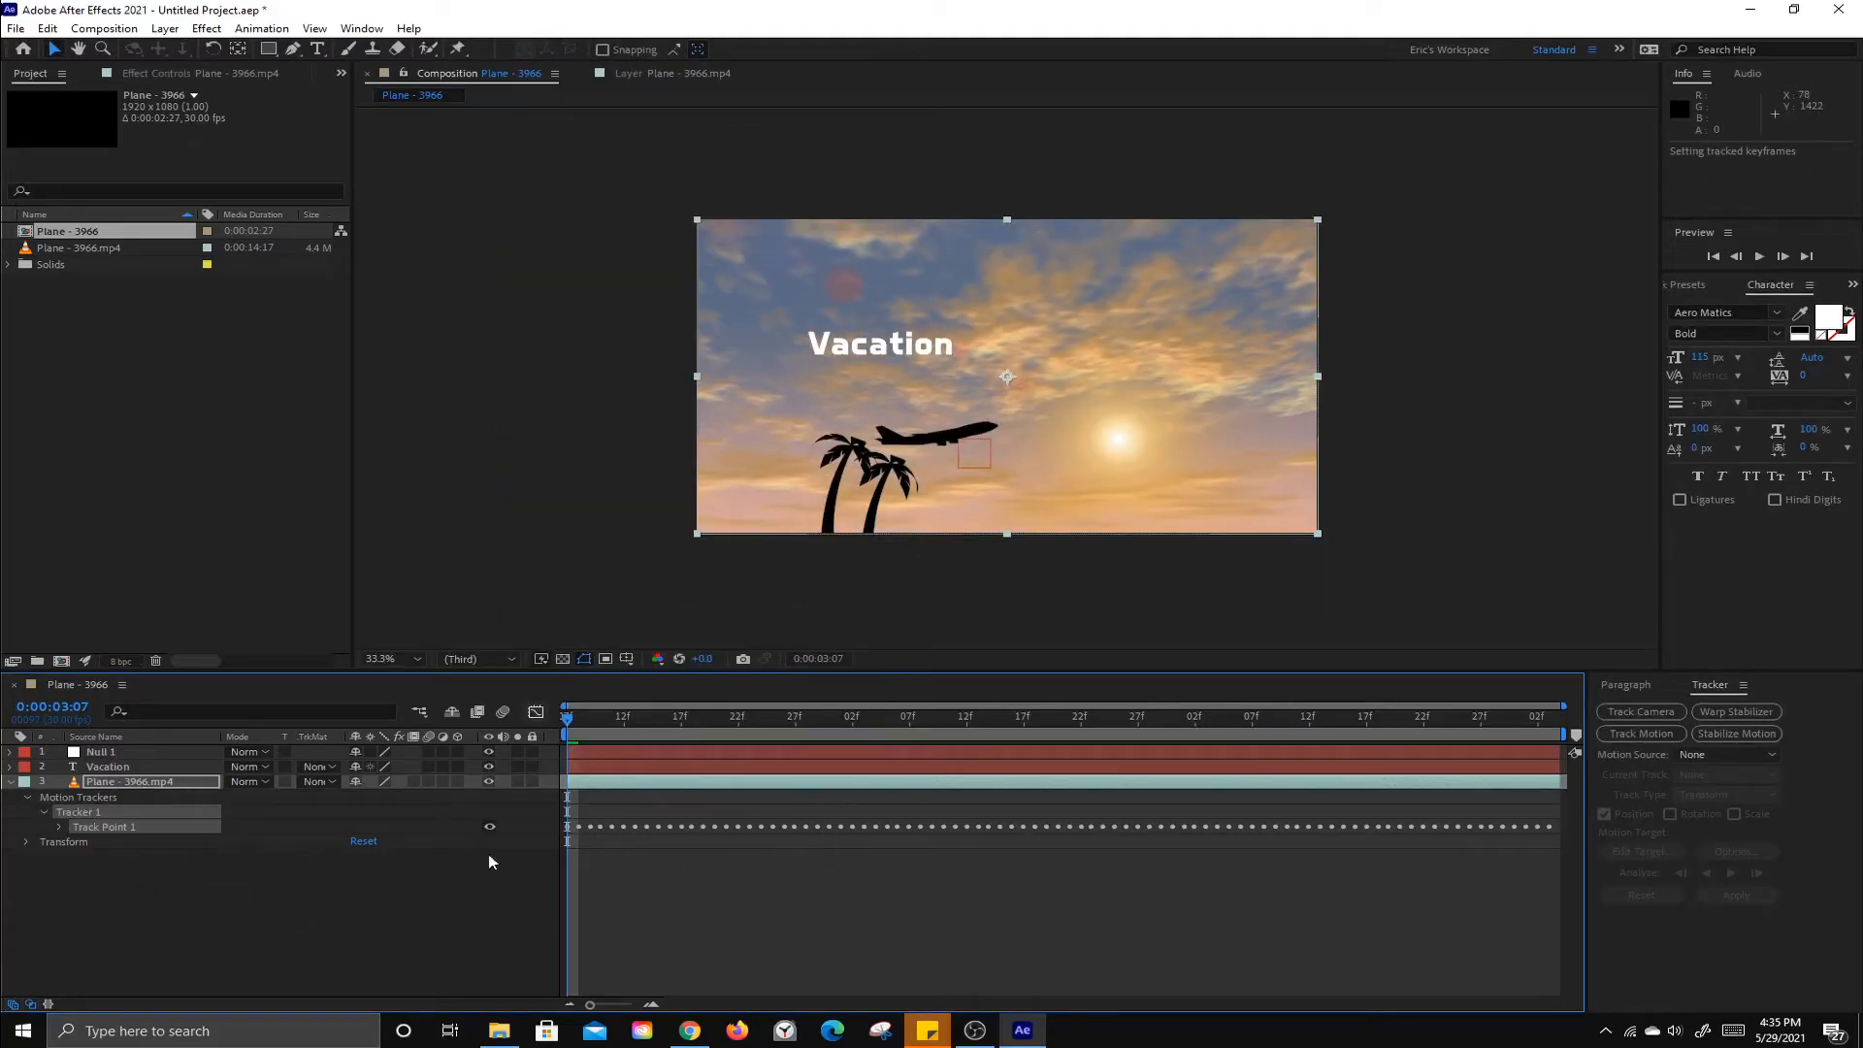
left_click(11, 783)
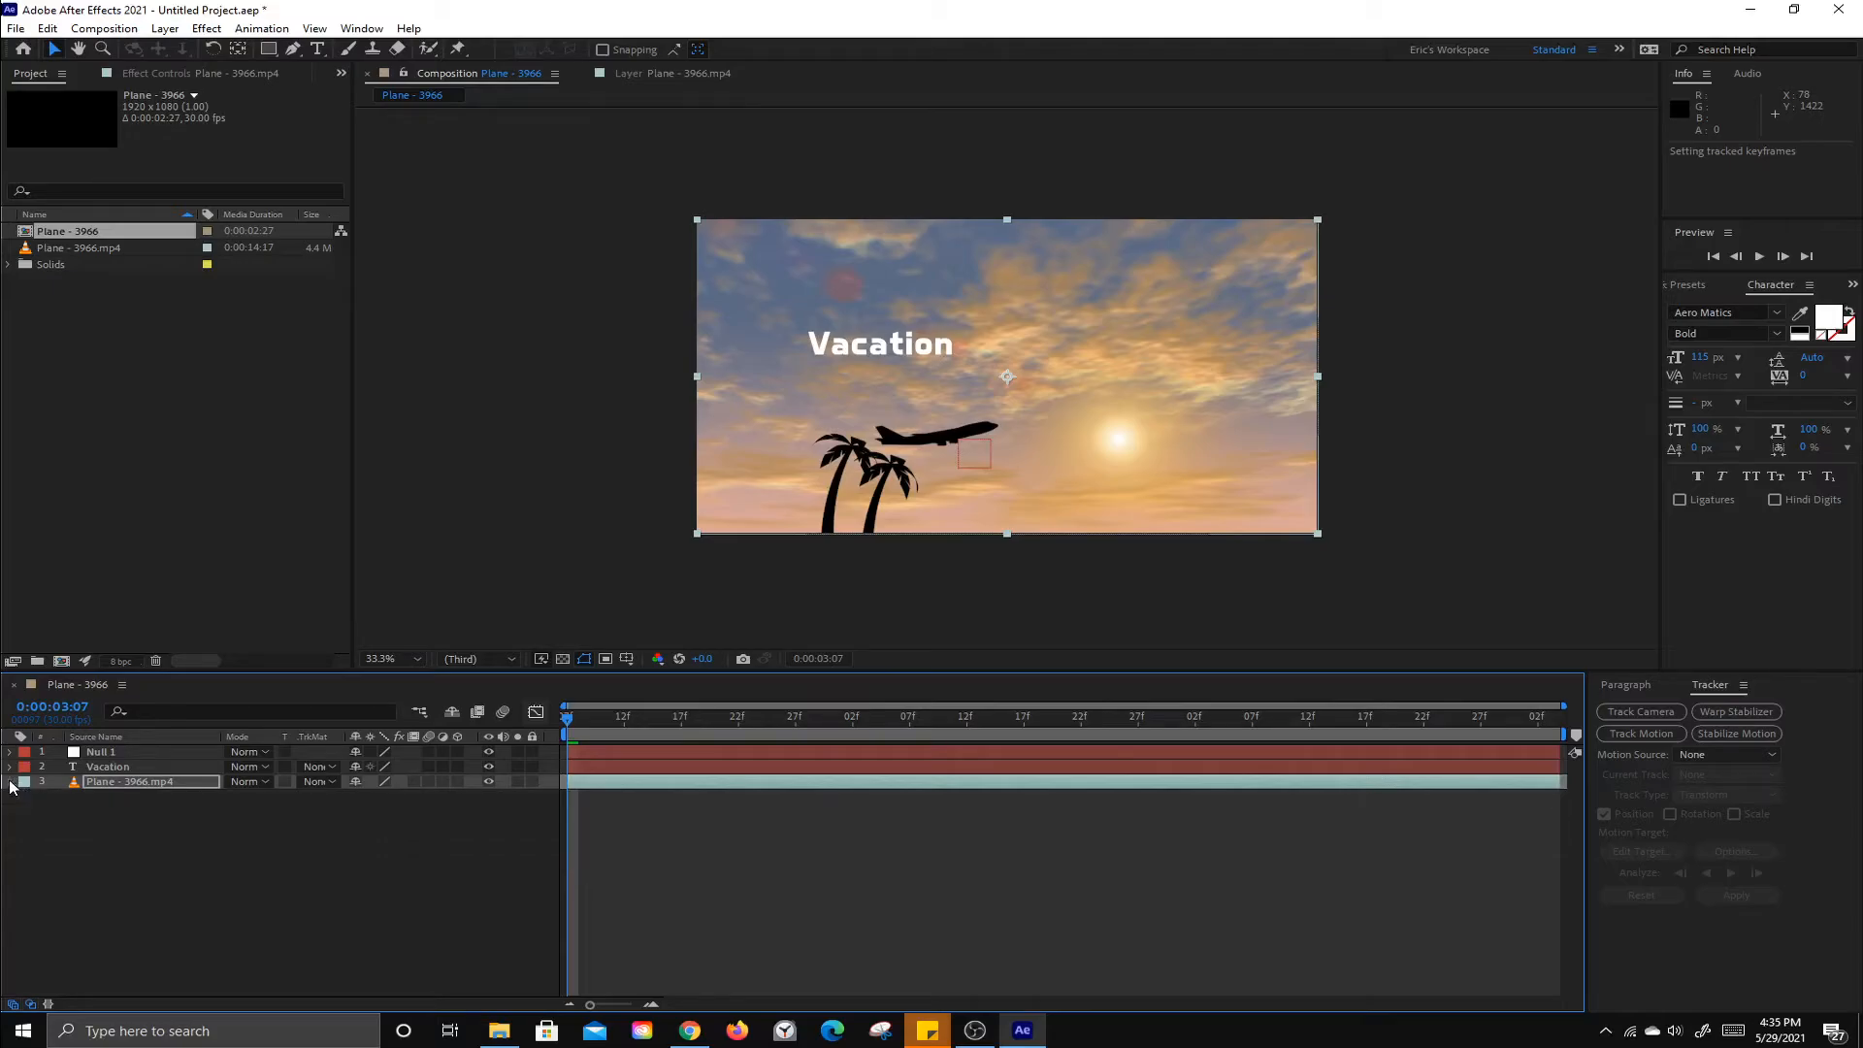
left_click_drag(573, 723, 811, 734)
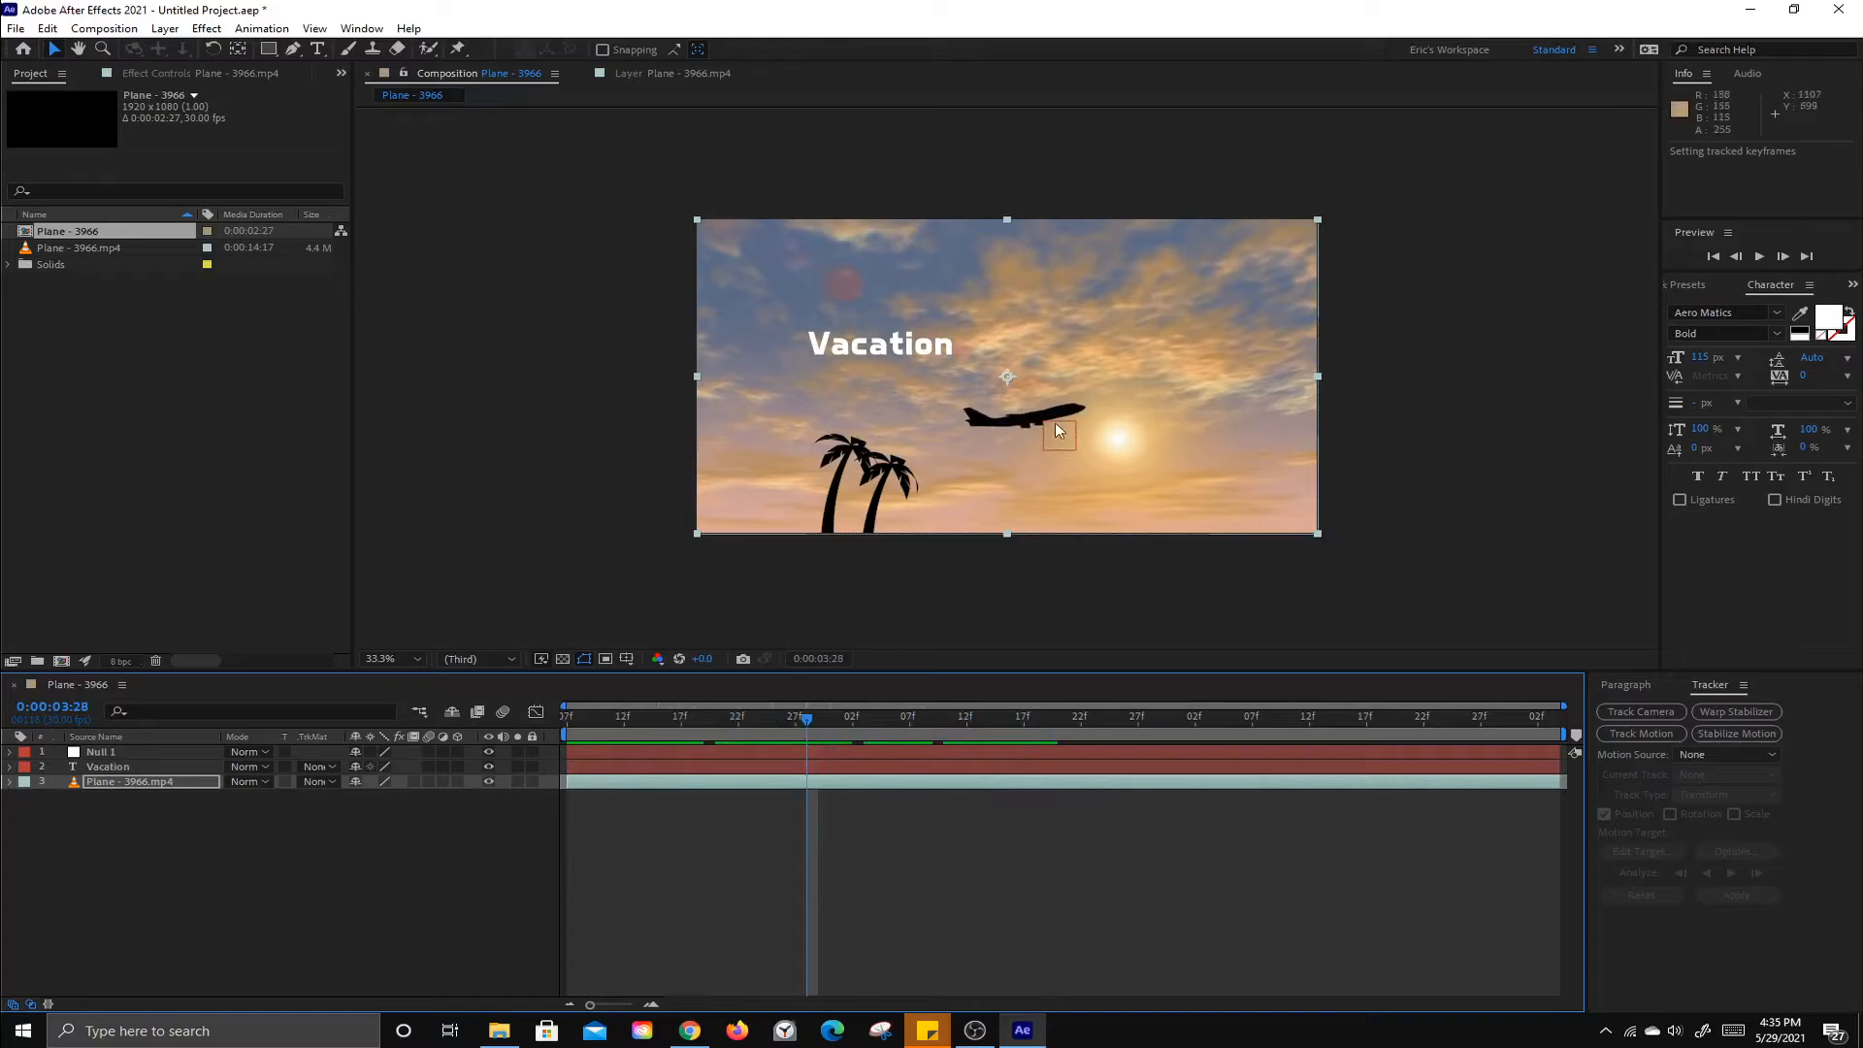
left_click(878, 723)
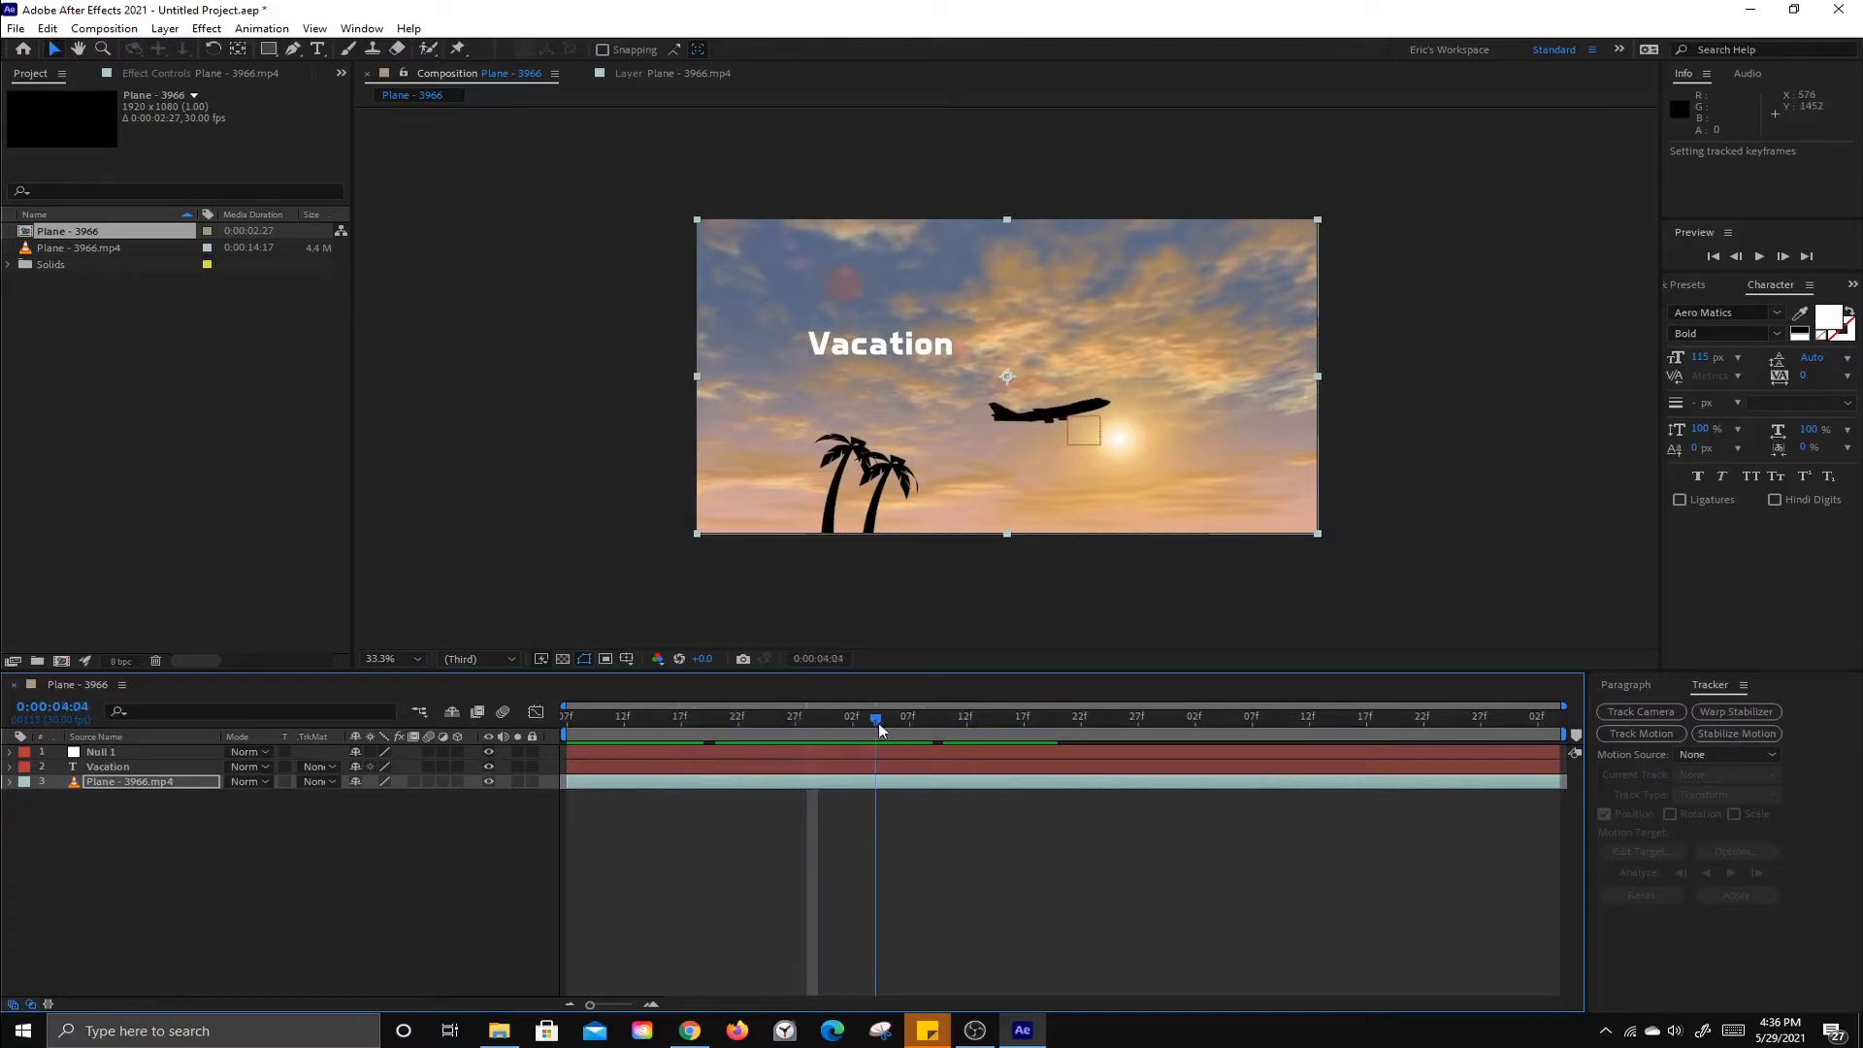
left_click_drag(877, 724, 547, 740)
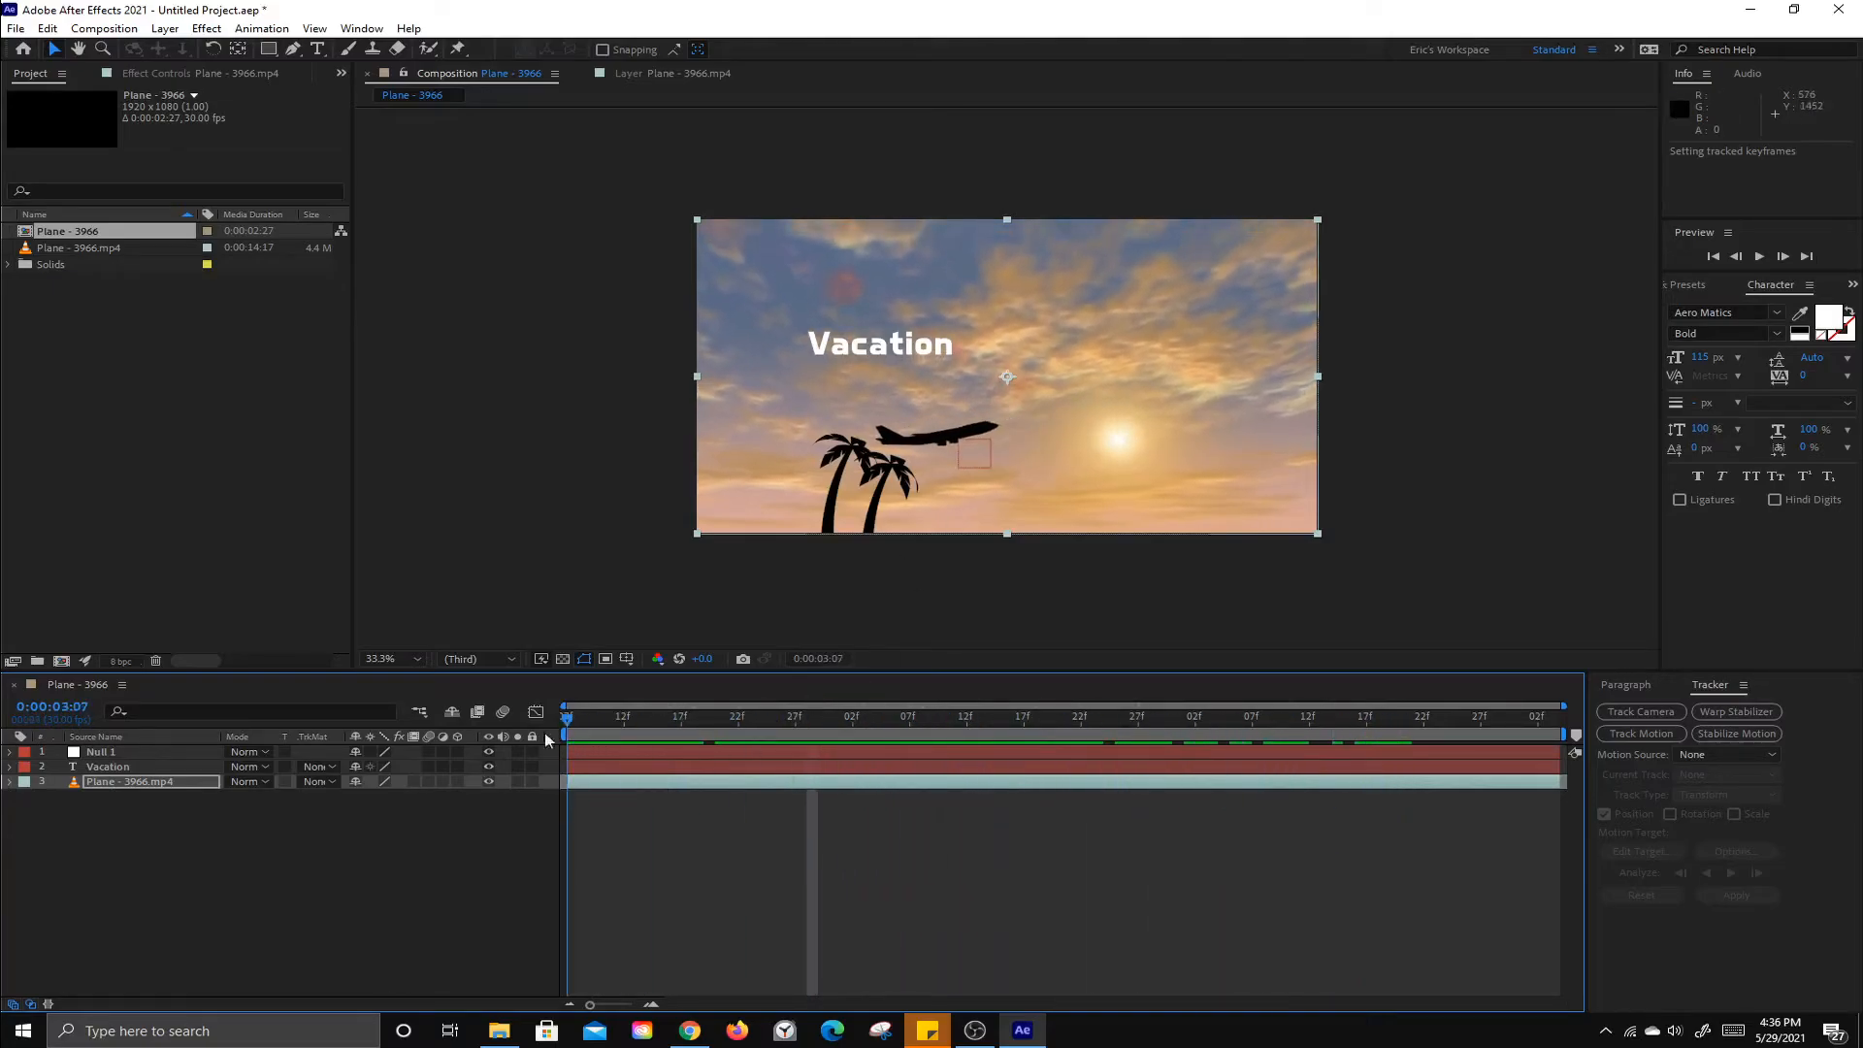
Move the Vacation title at the first frame to just above the plane, at about position 378, 633.
left_click(888, 351)
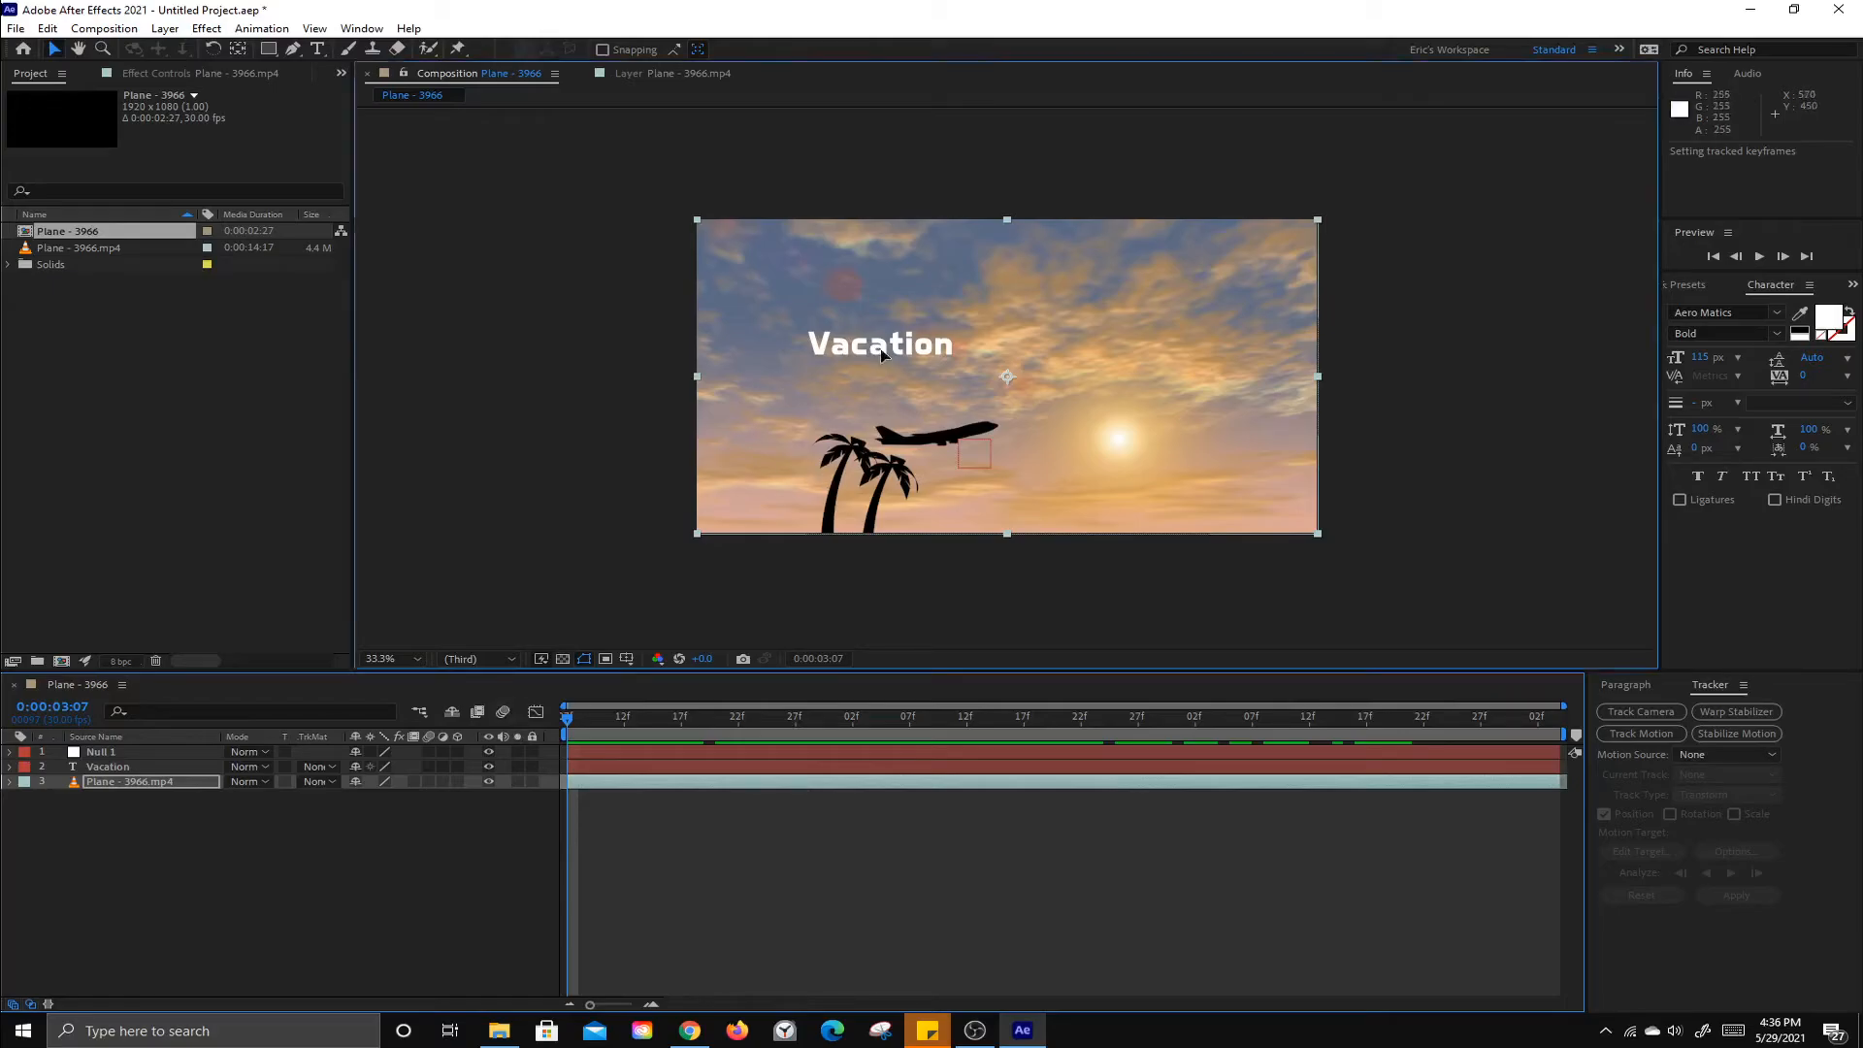
left_click(151, 766)
left_click_drag(862, 340, 868, 388)
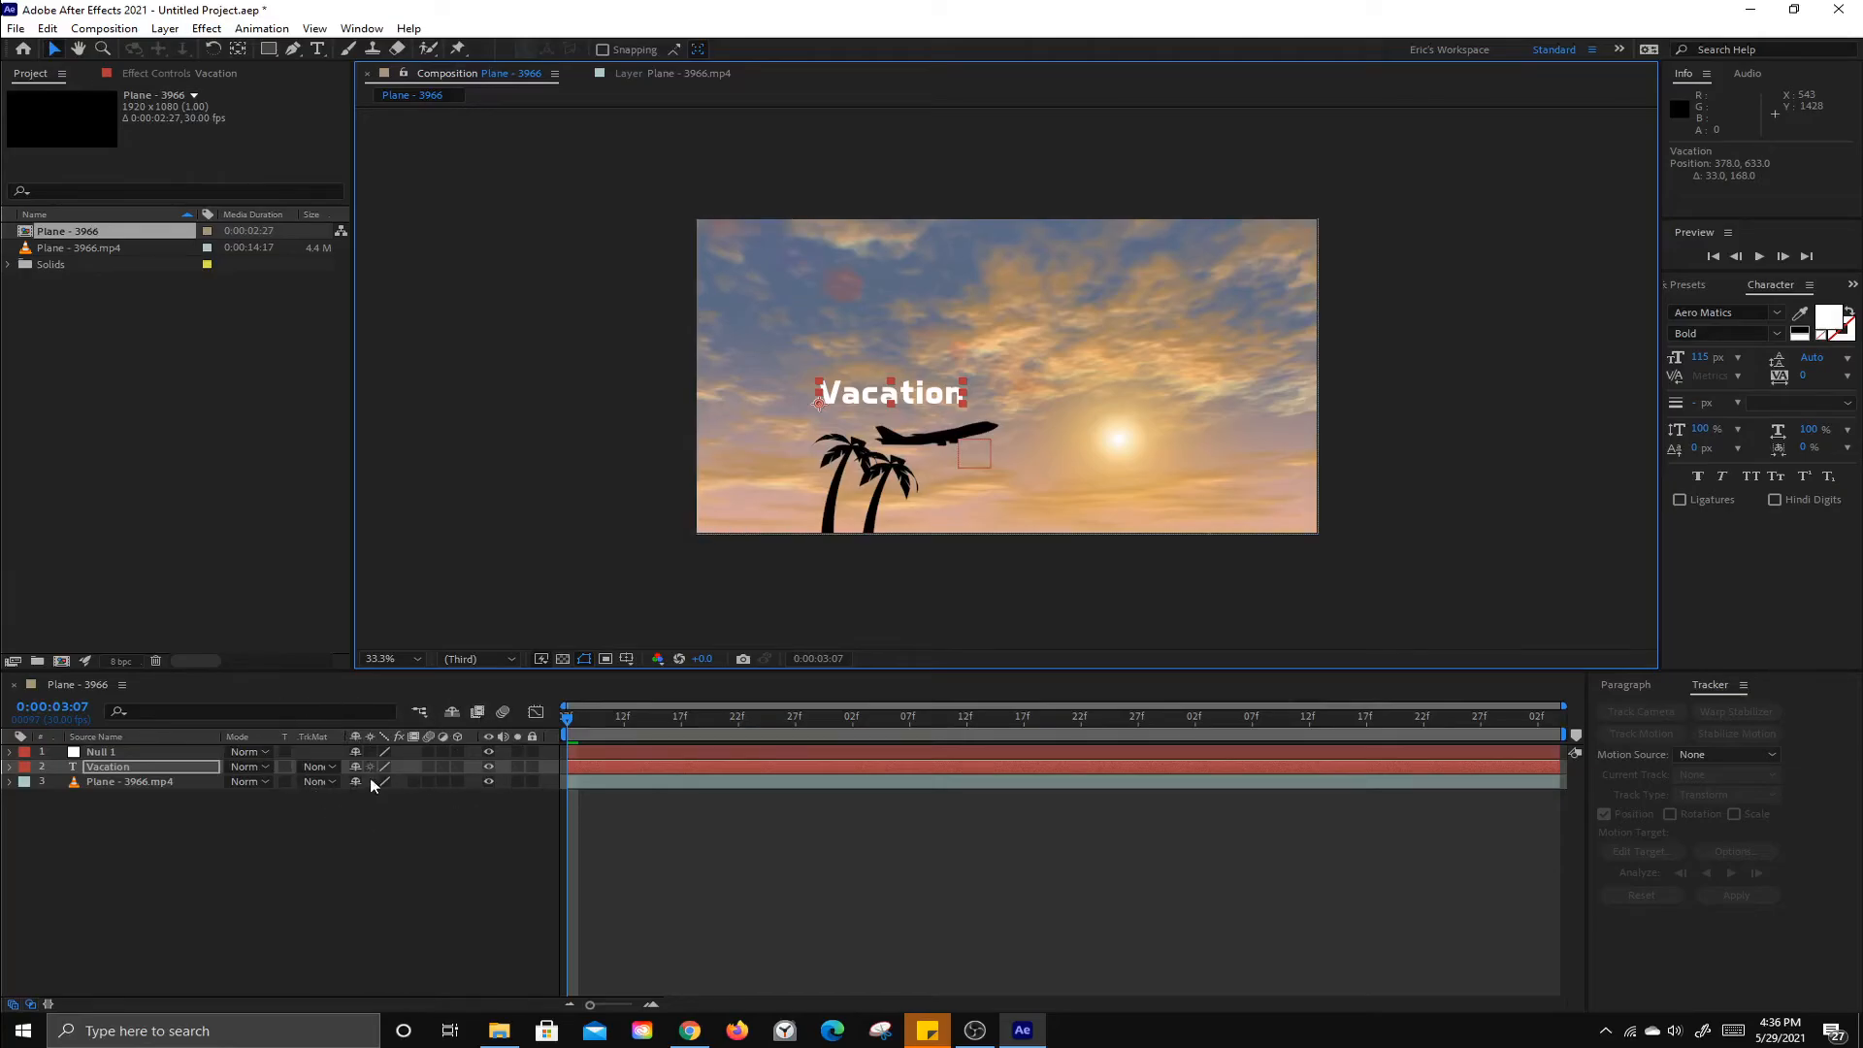
Show the Parent & Link column in the timeline and parent the Vacation layer to Null 1.
right_click(321, 744)
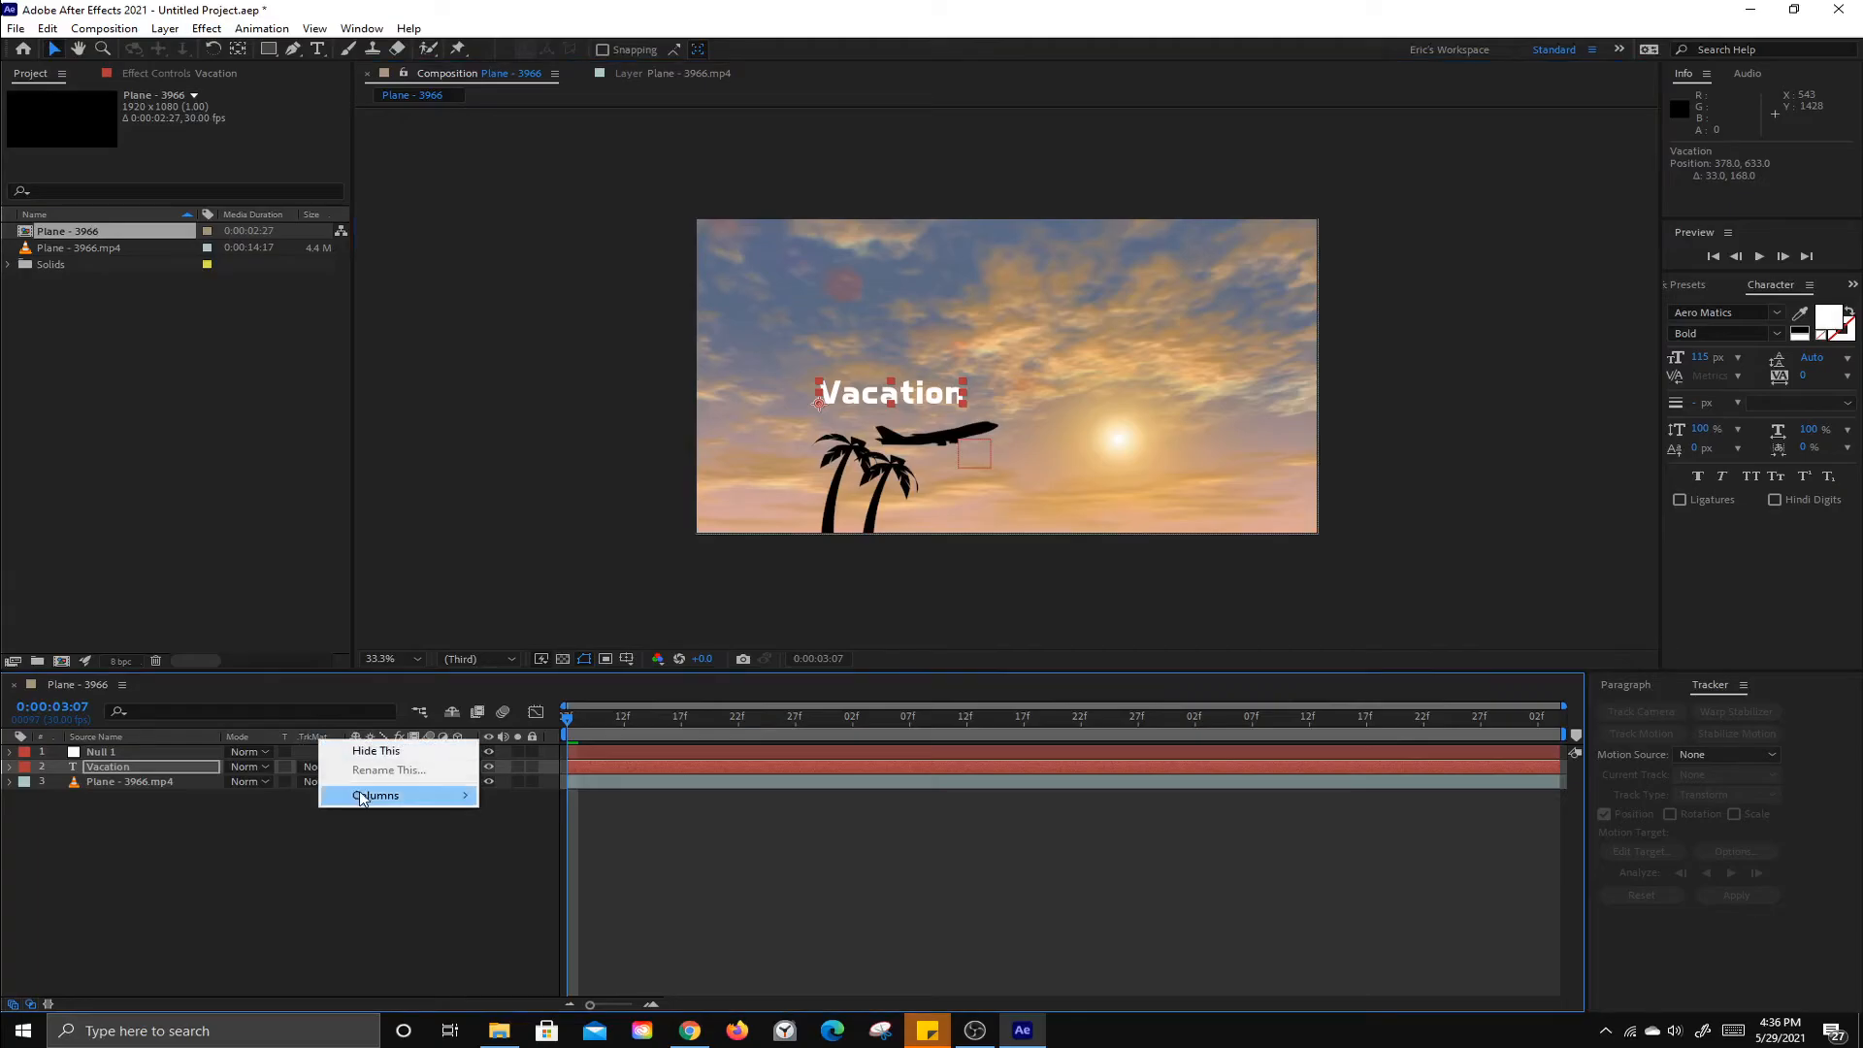
mouse_move(379, 795)
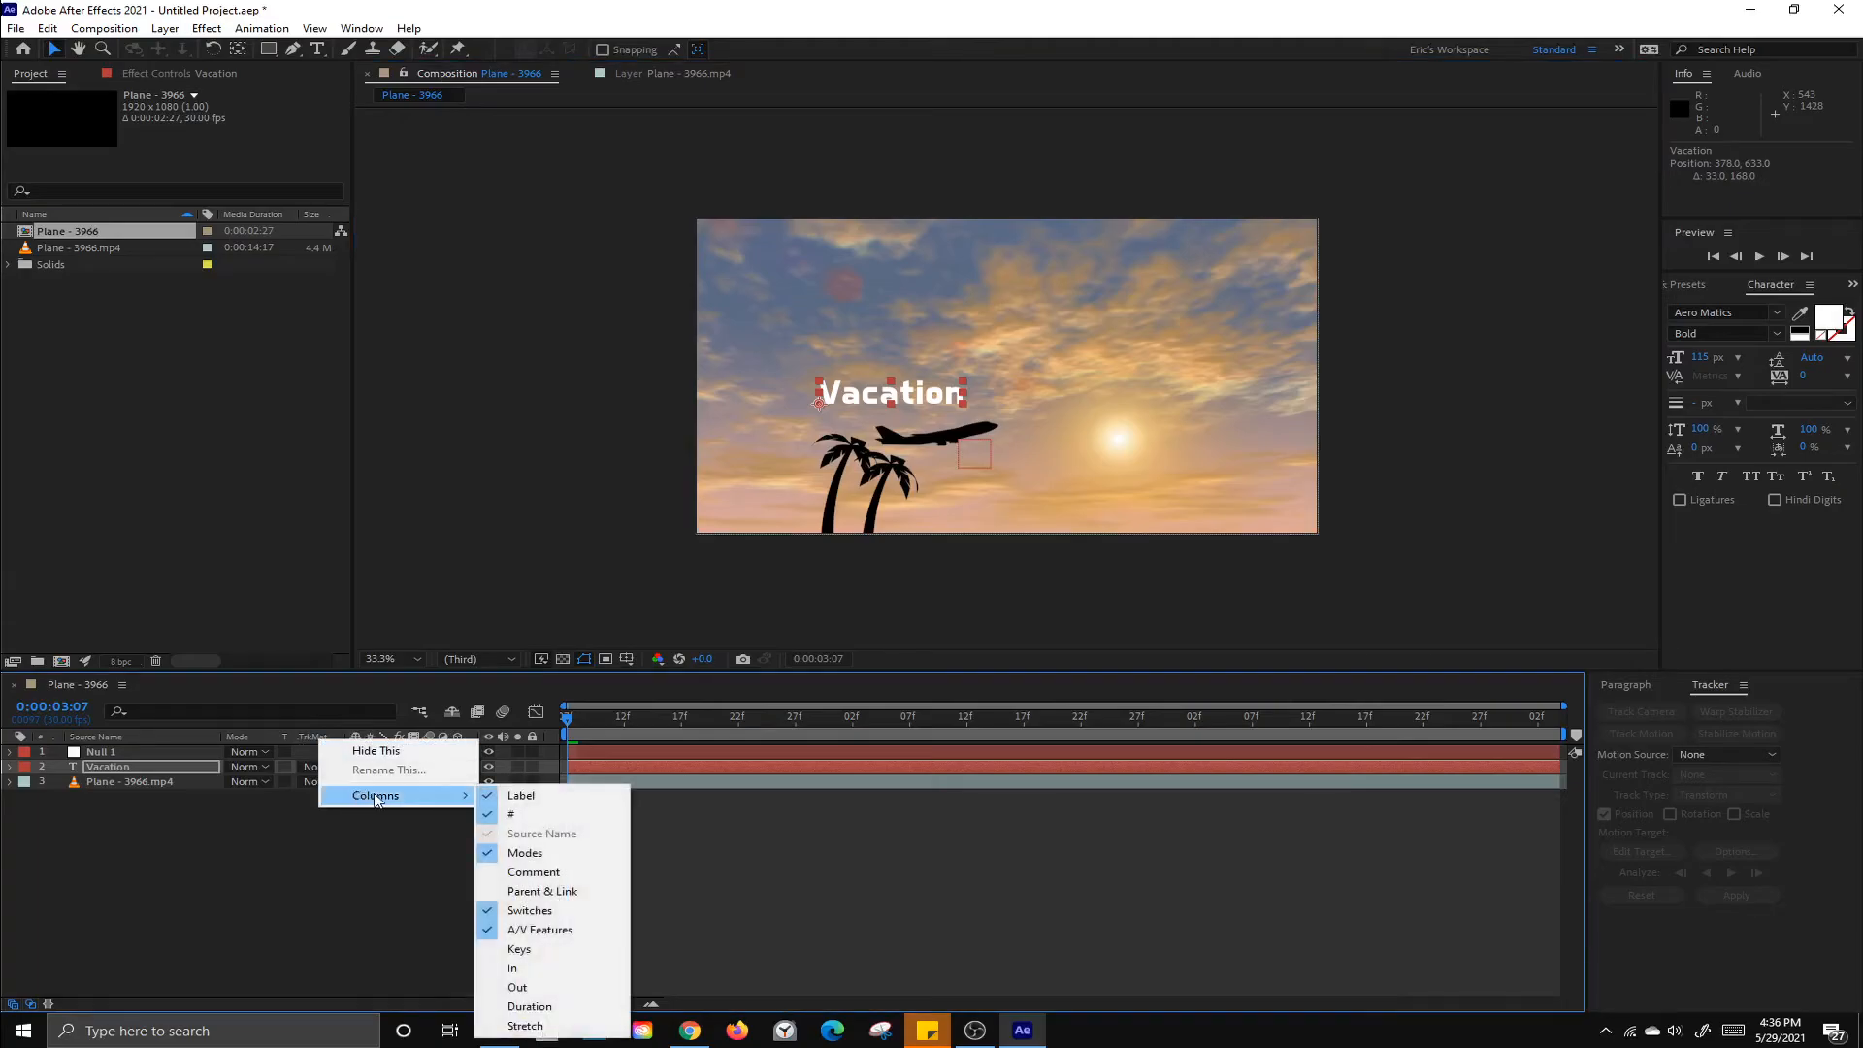
left_click(542, 890)
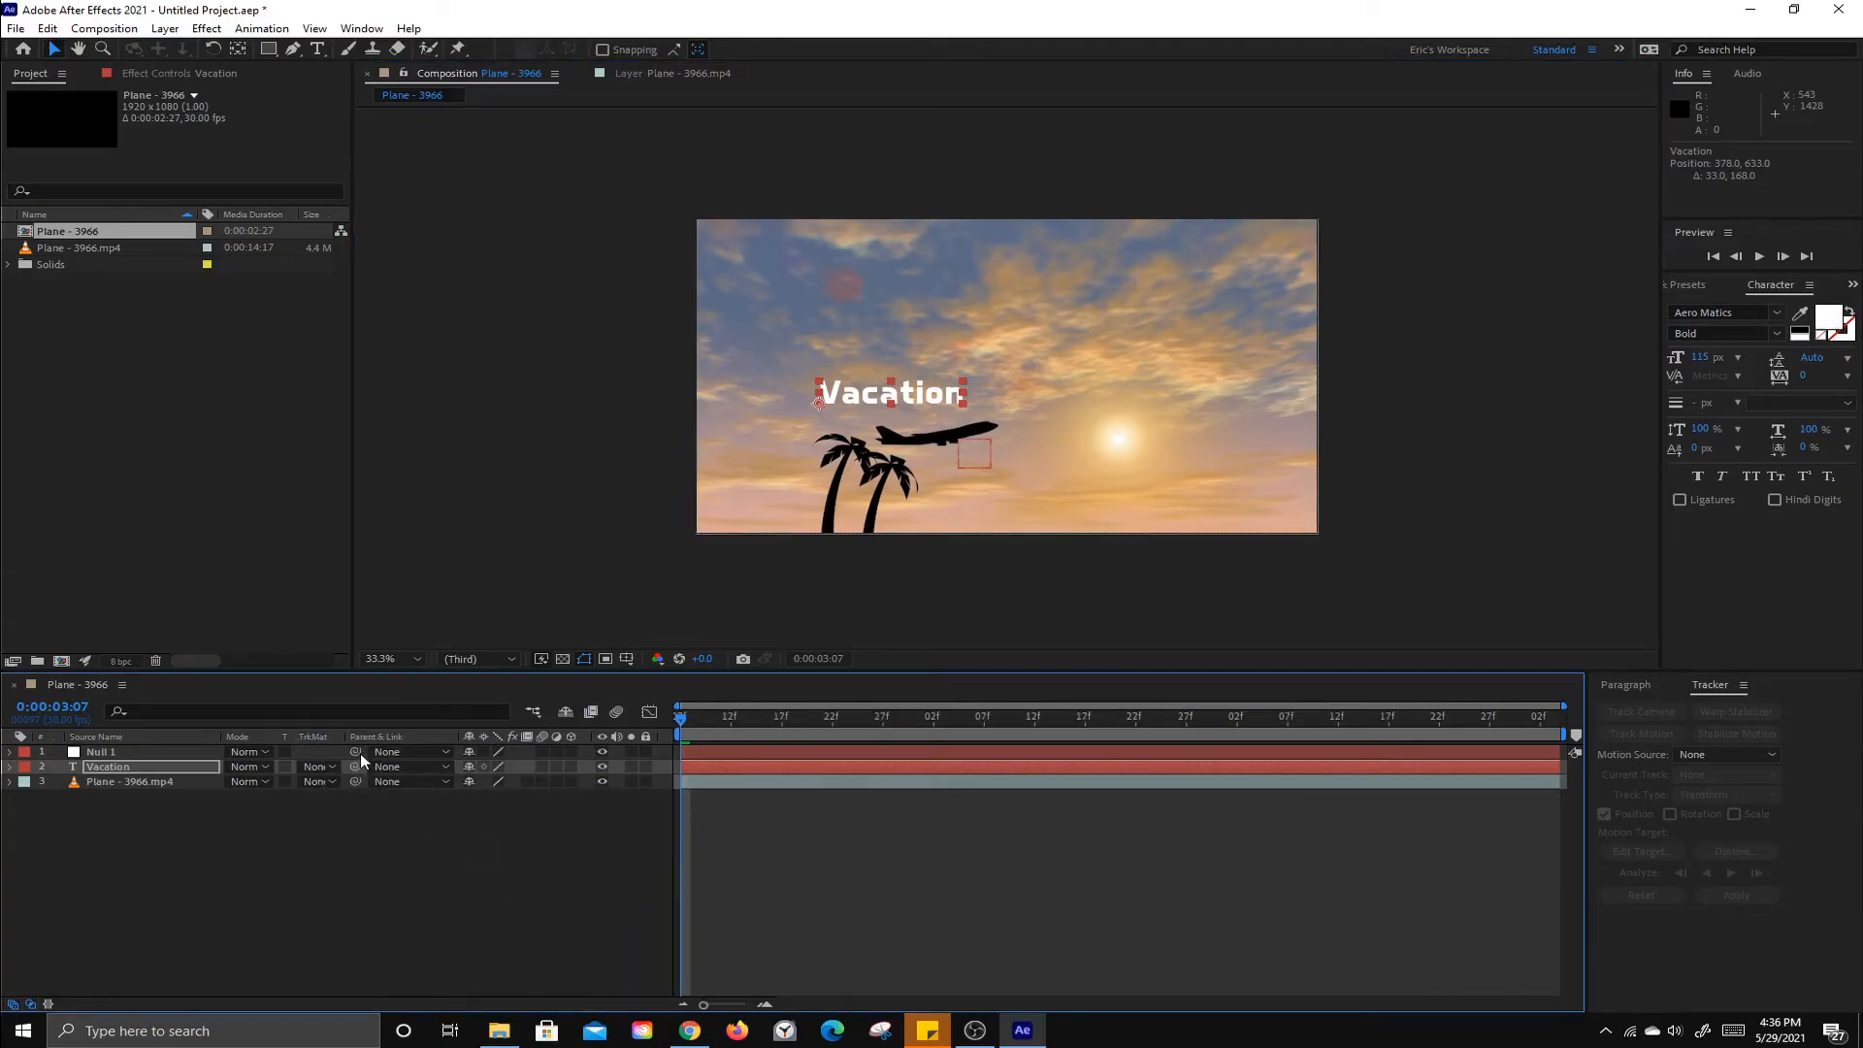
left_click(445, 768)
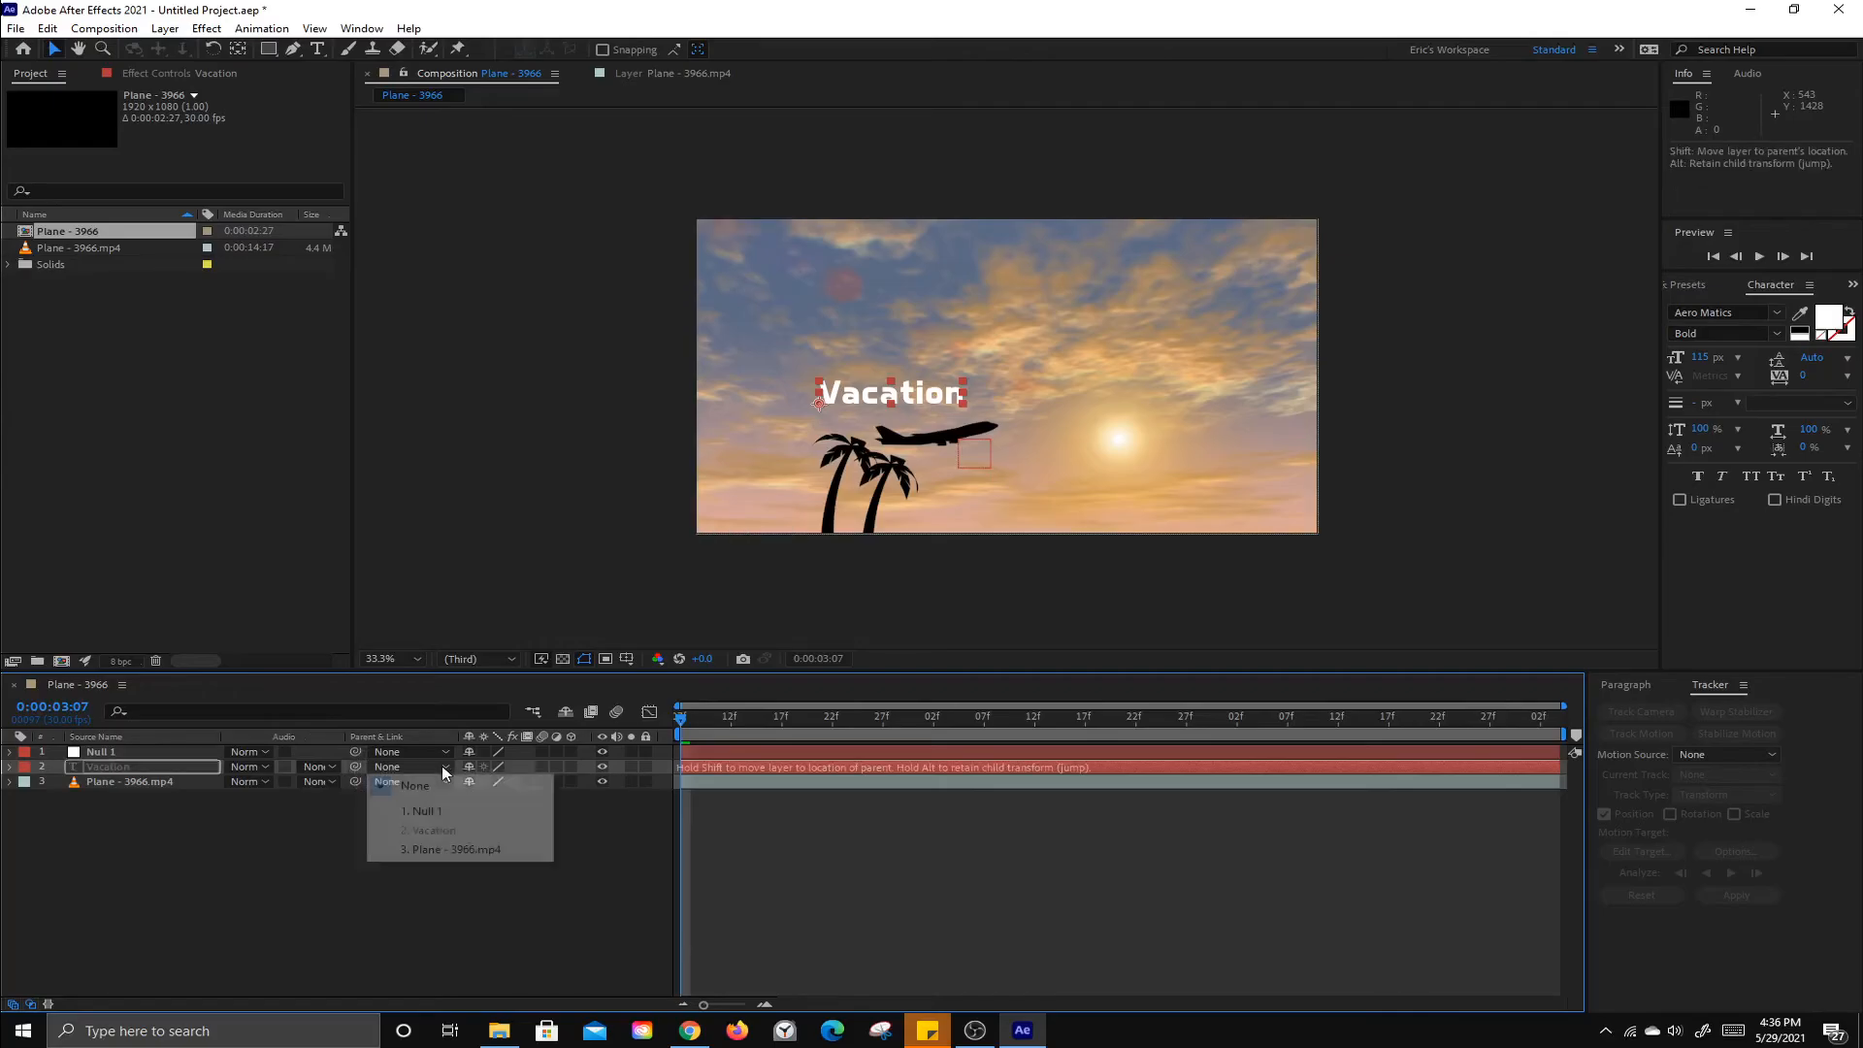
left_click(341, 825)
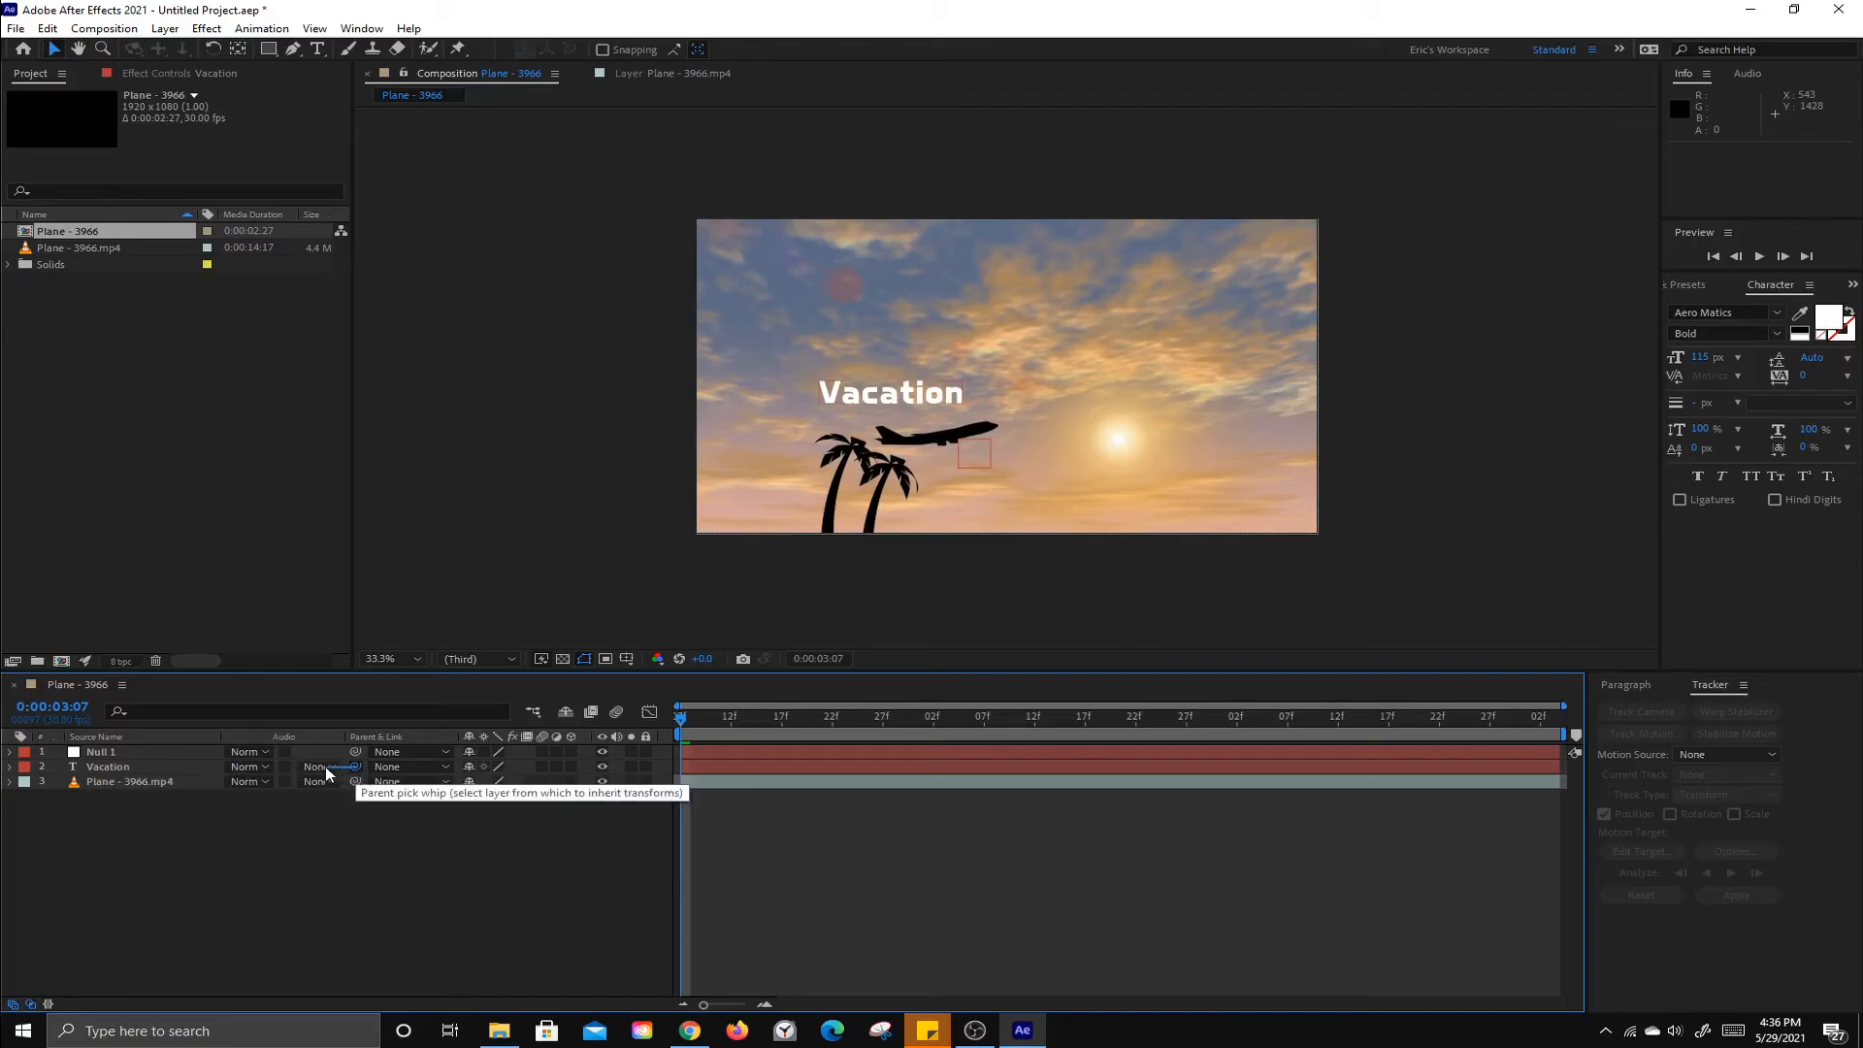
left_click_drag(262, 768, 120, 753)
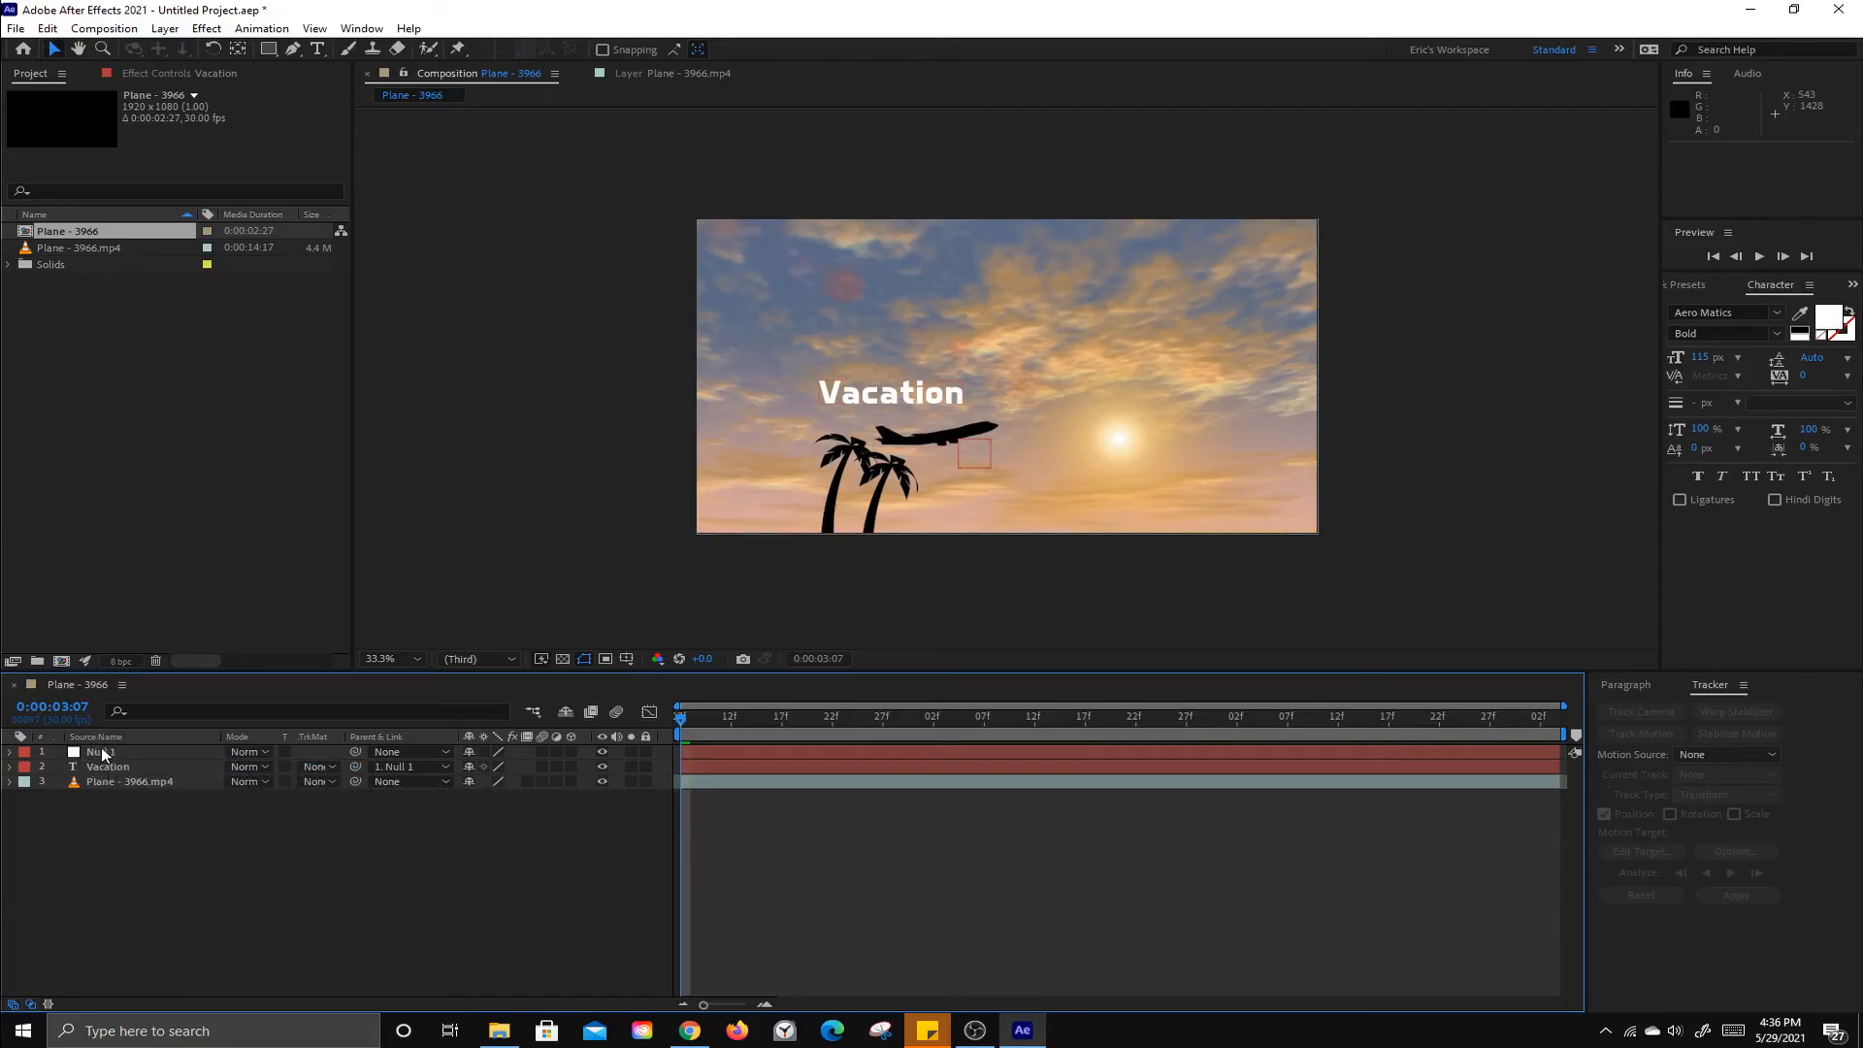
Scrub through the composition and play it from the first frame to check how the Vacation title follows the plane.
left_click_drag(681, 715, 811, 722)
key("space")
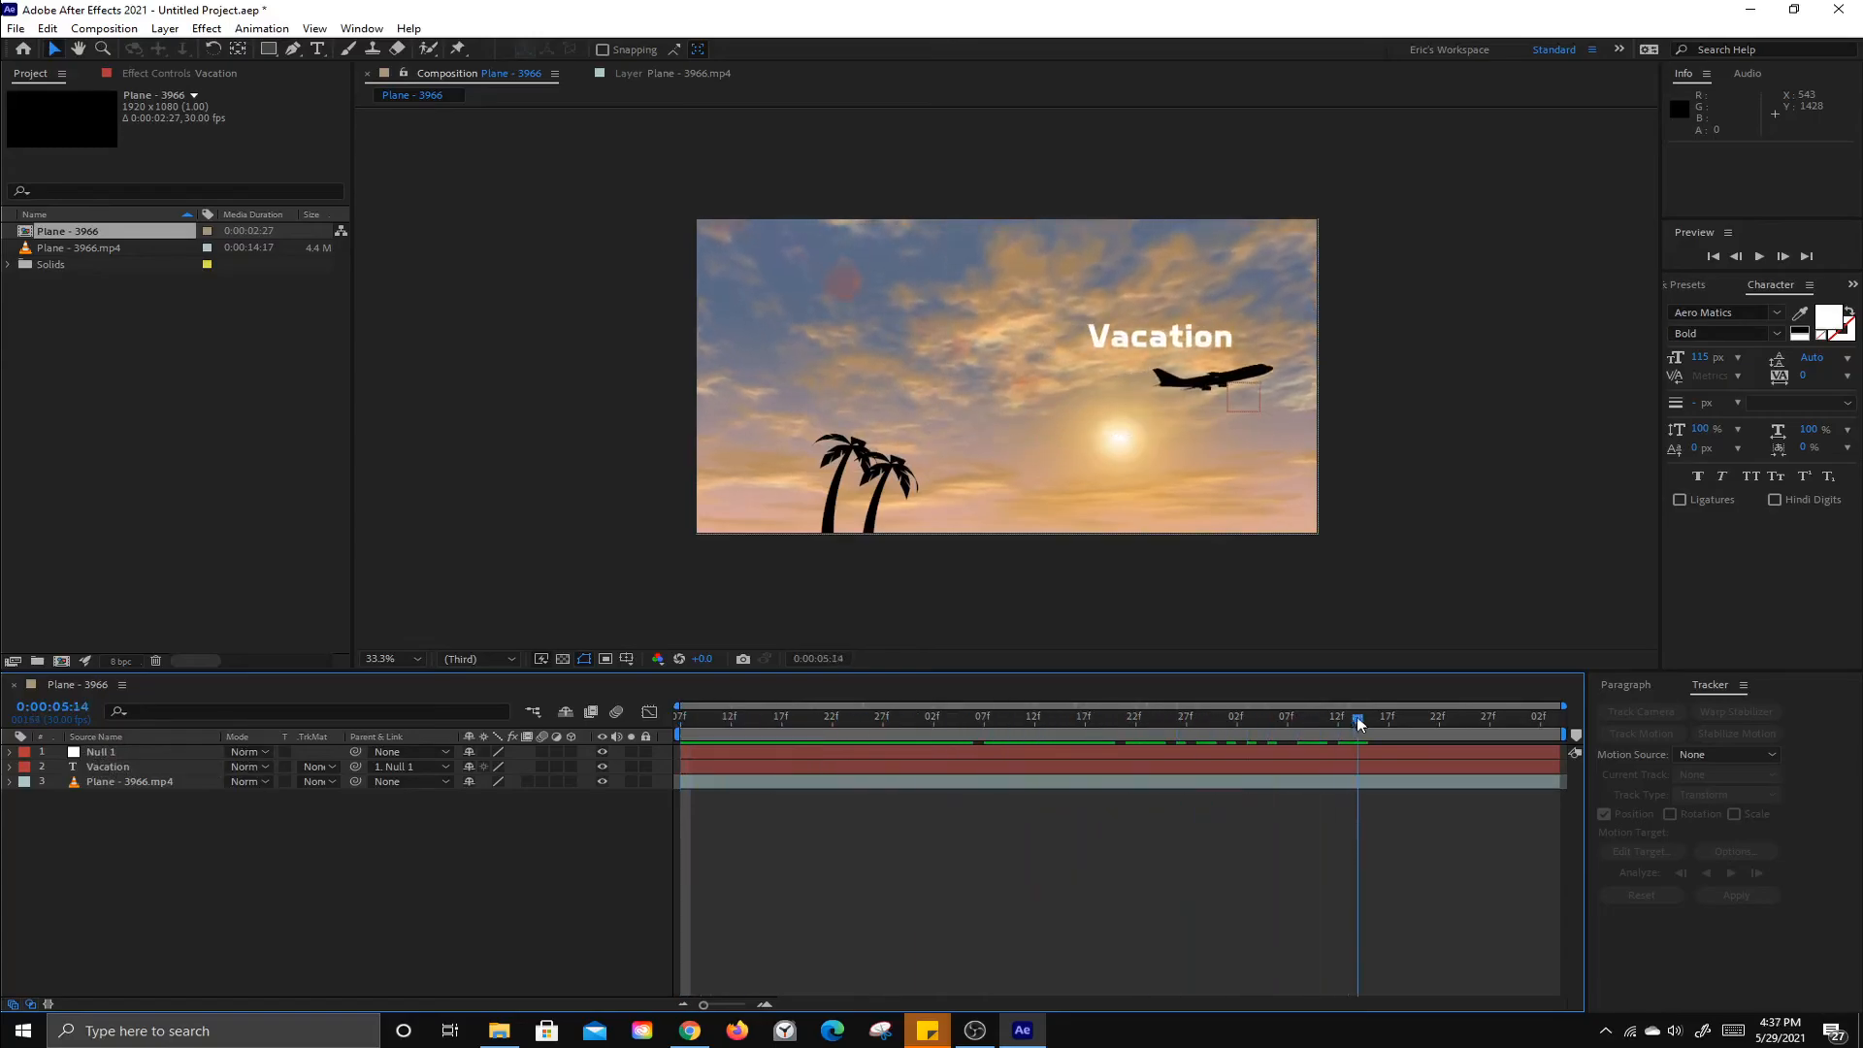
key("space")
key("Home")
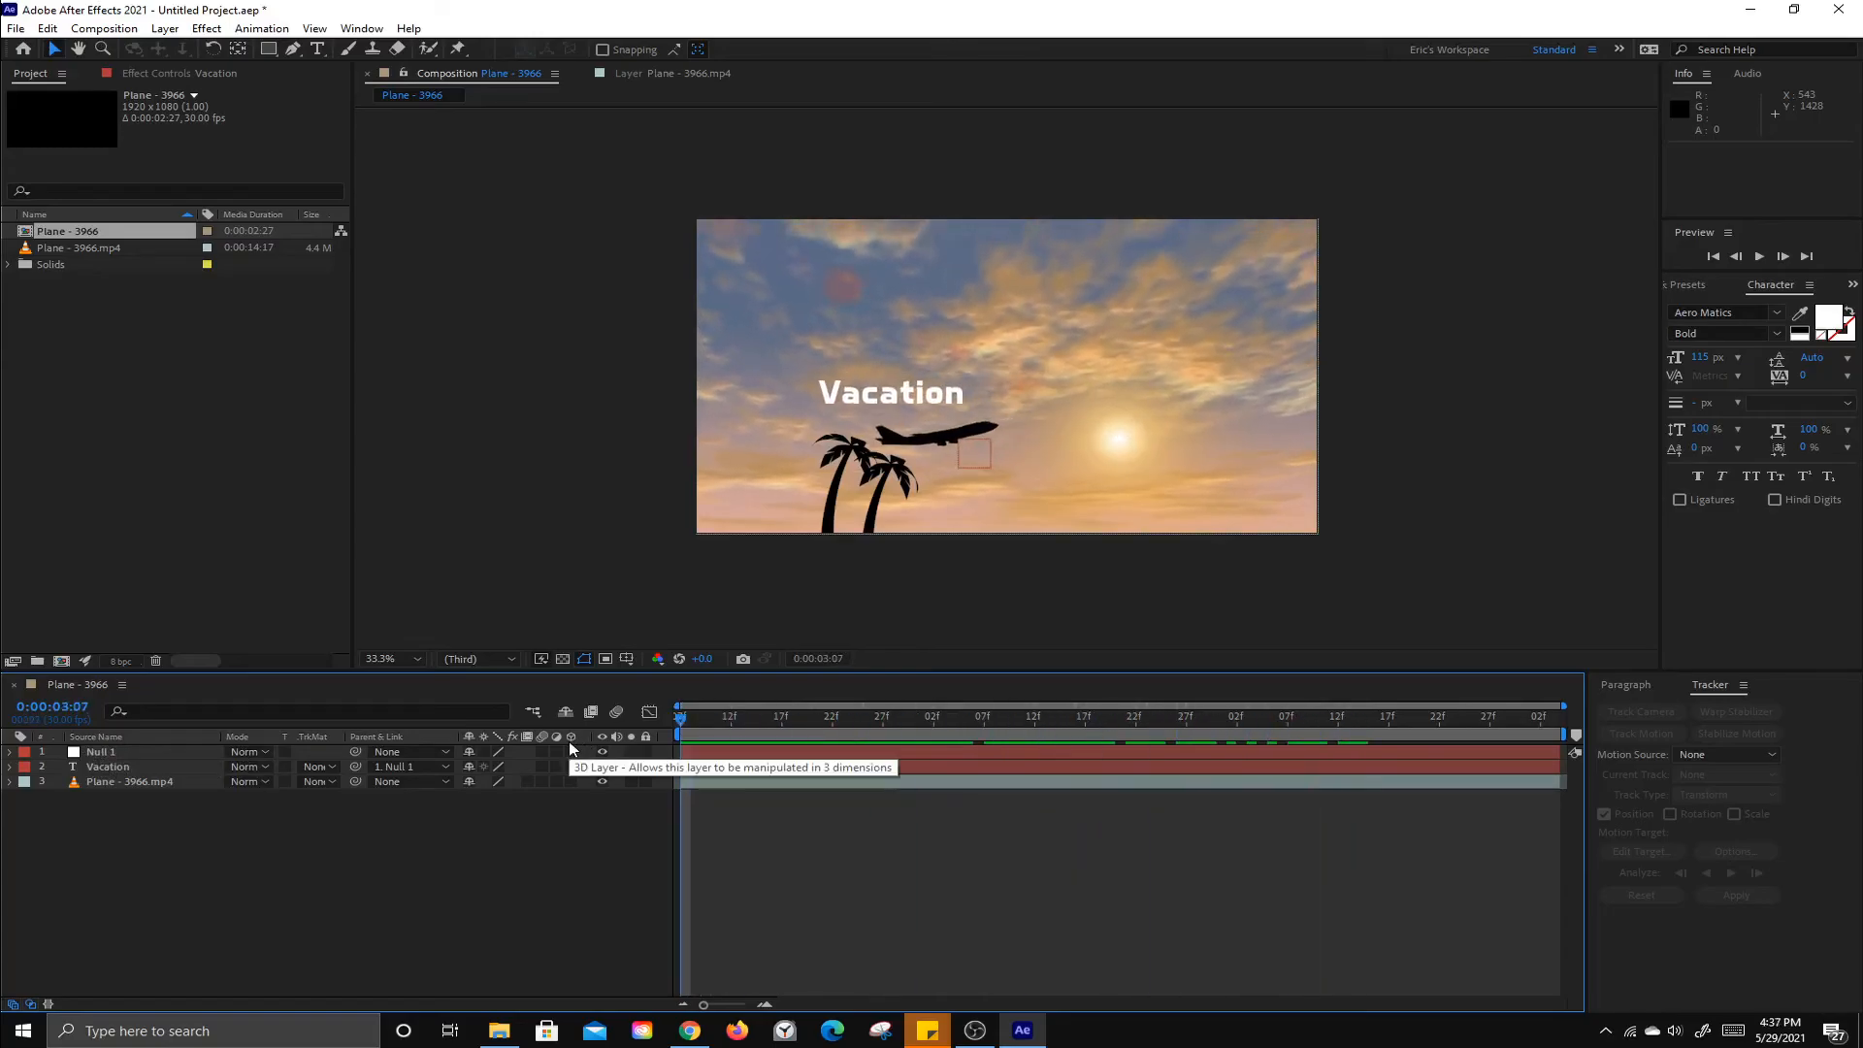
key("space")
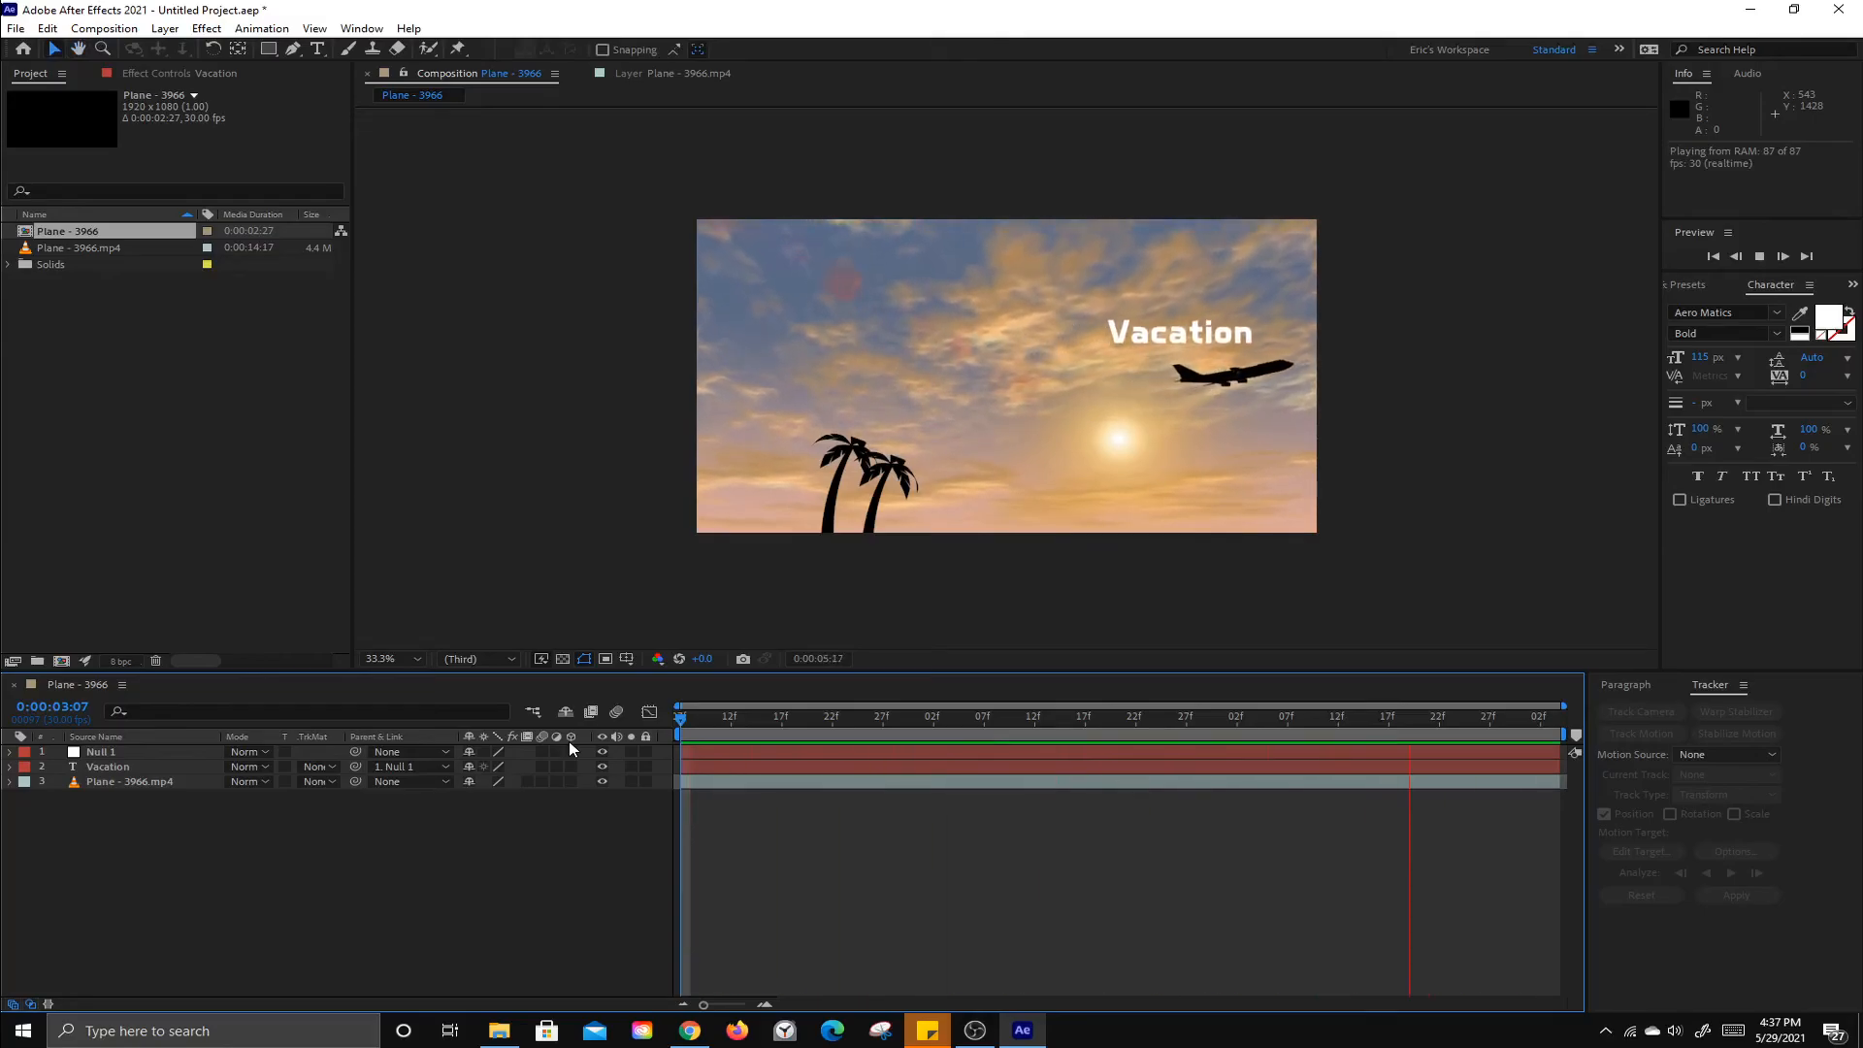
key("space")
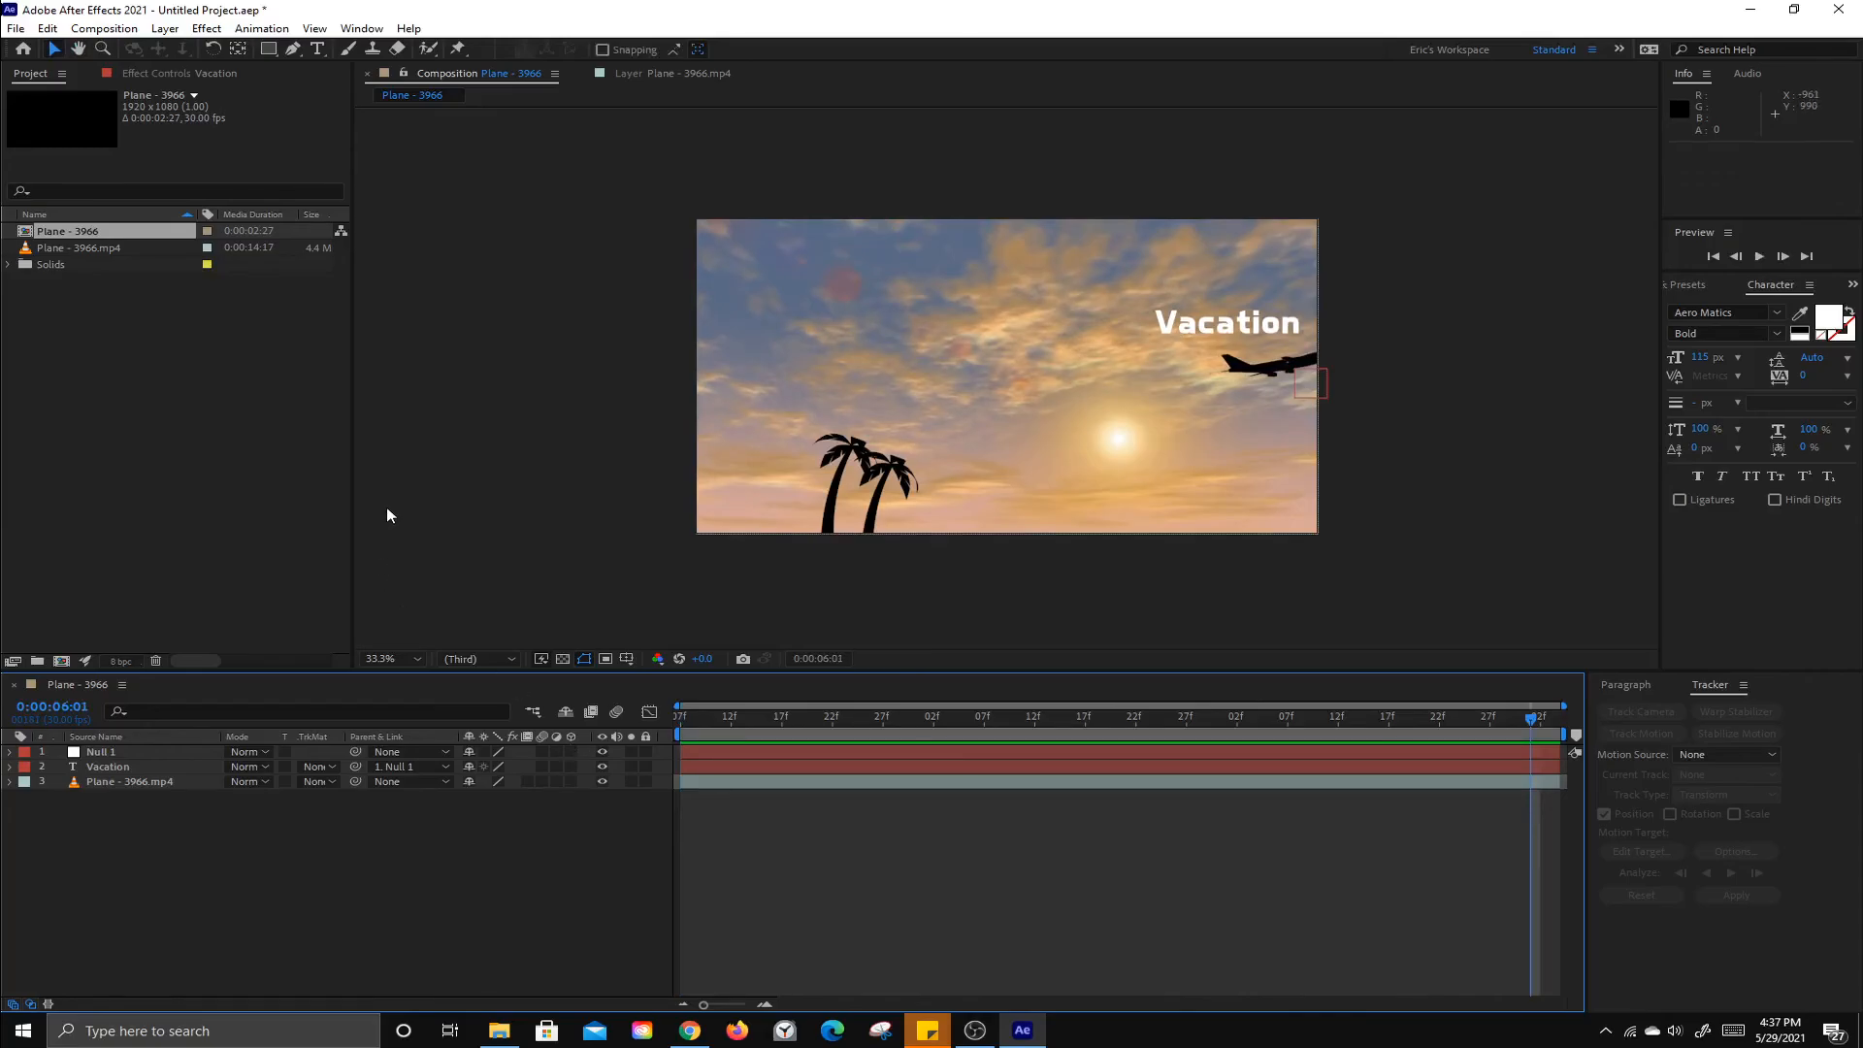
Send the Plane - 3966 composition to the Adobe Media Encoder queue for export.
left_click(18, 30)
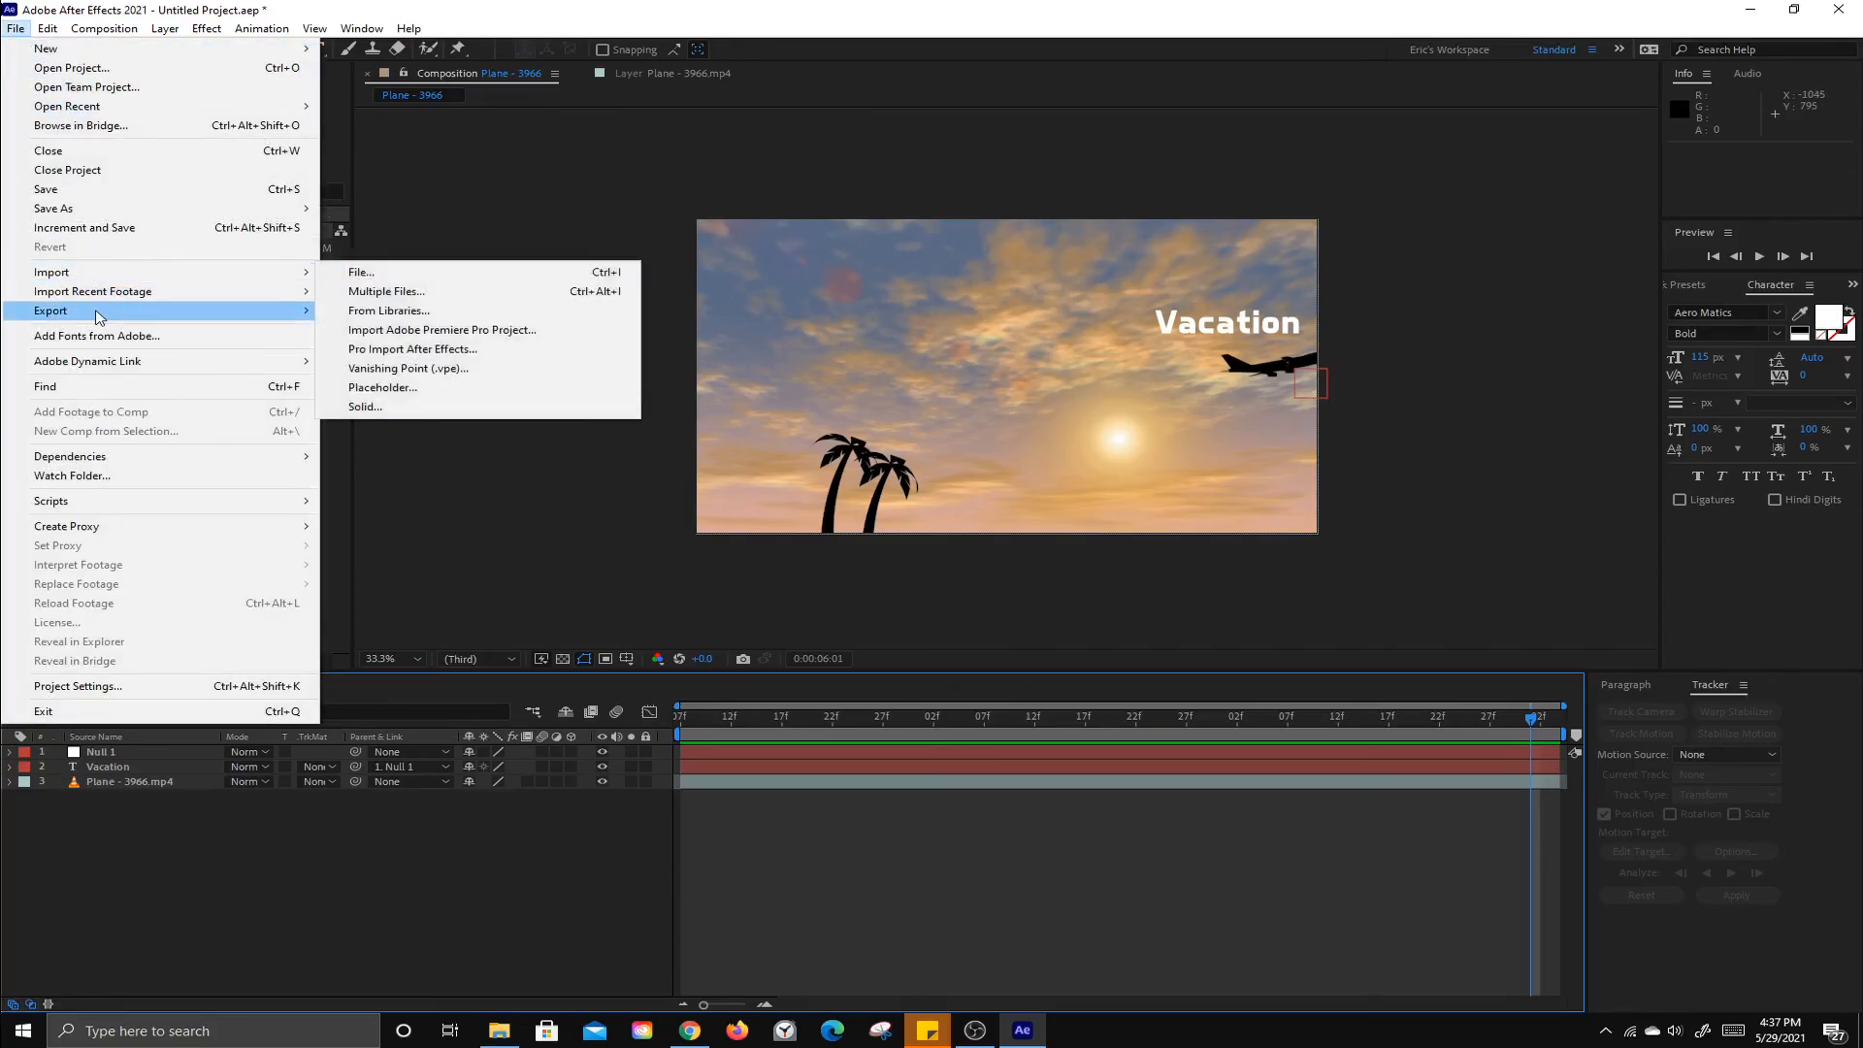
mouse_move(335, 318)
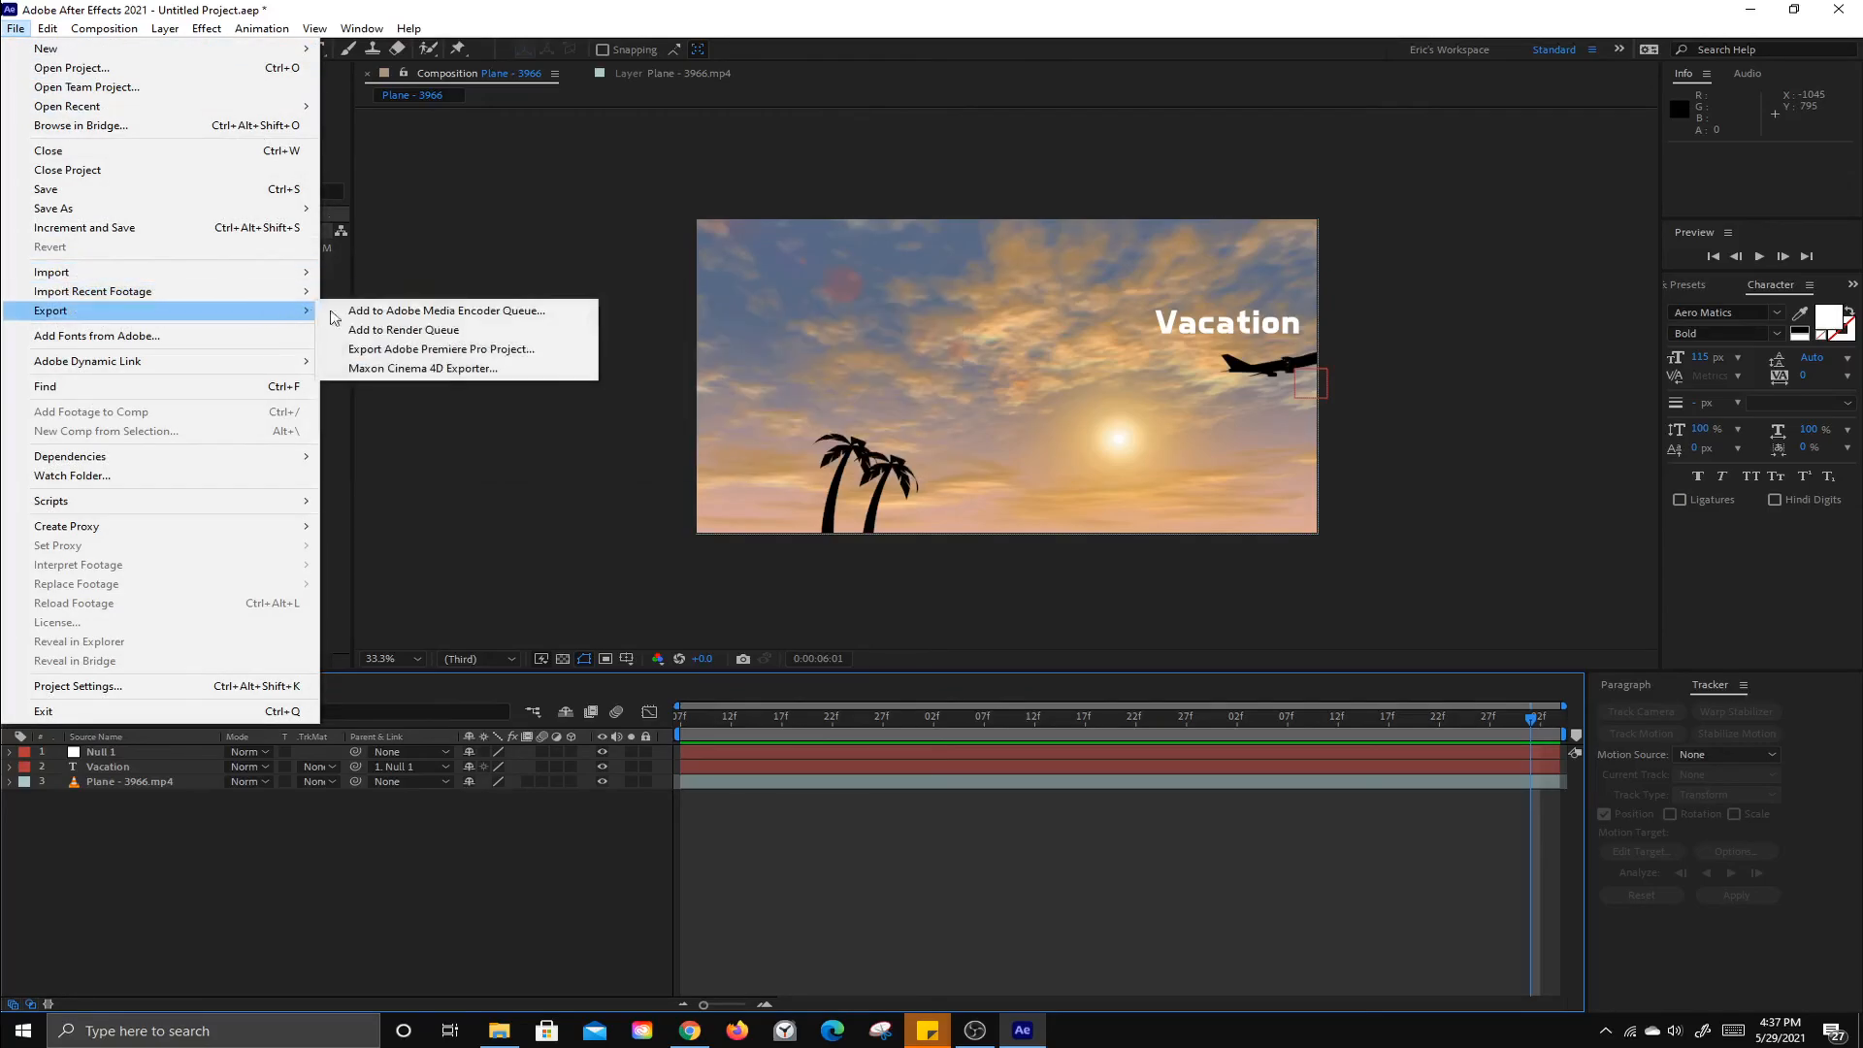
left_click(467, 314)
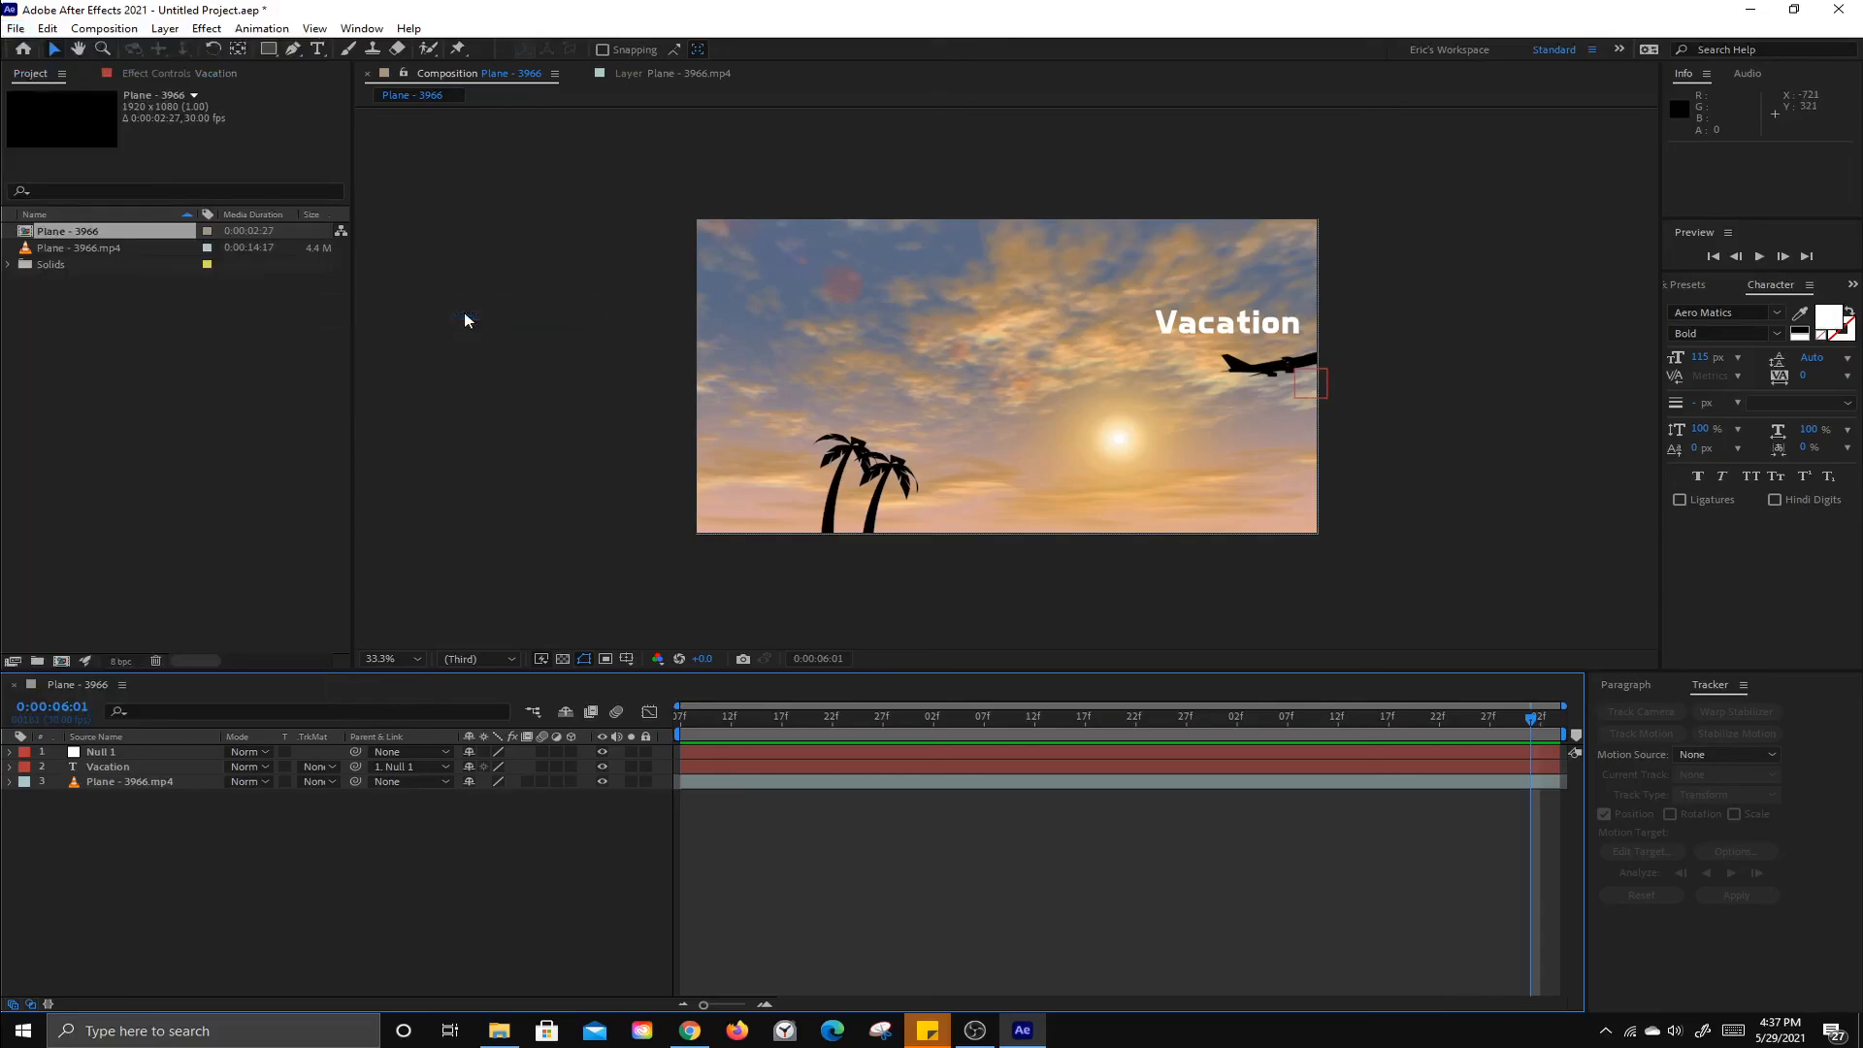